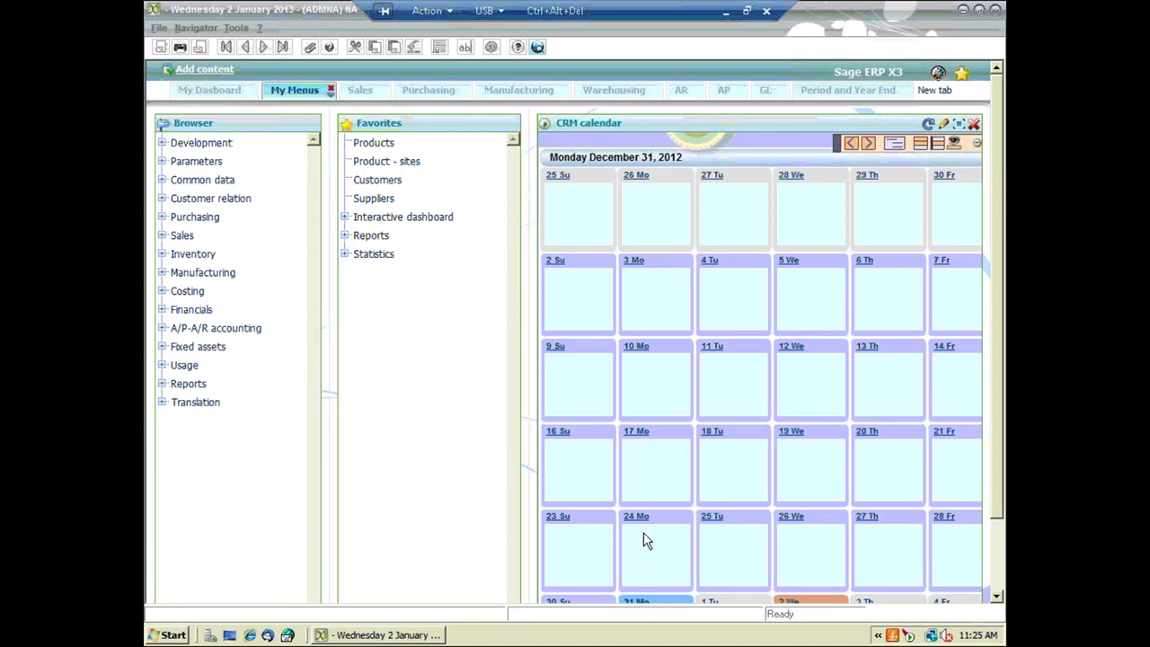
Open the Period and Year End page and look through the Processes category of content that can be added to it
{"action": "left_click", "coordinate": [894, 94]}
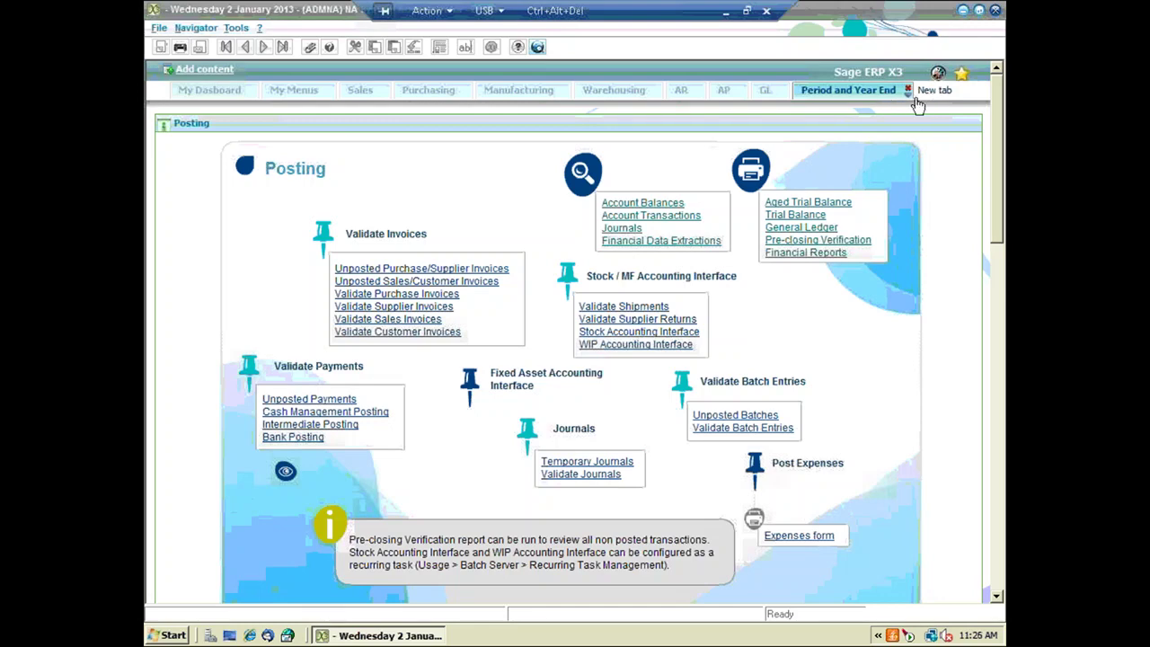
{"action": "left_click", "coordinate": [195, 74]}
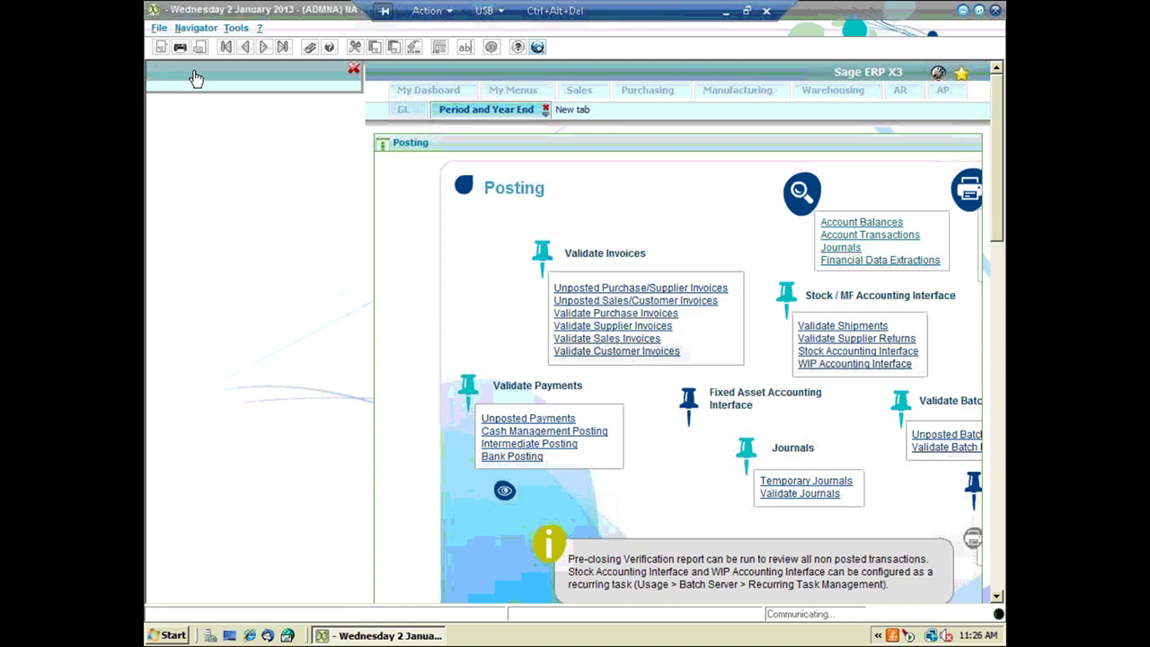
{"action": "left_click", "coordinate": [194, 75]}
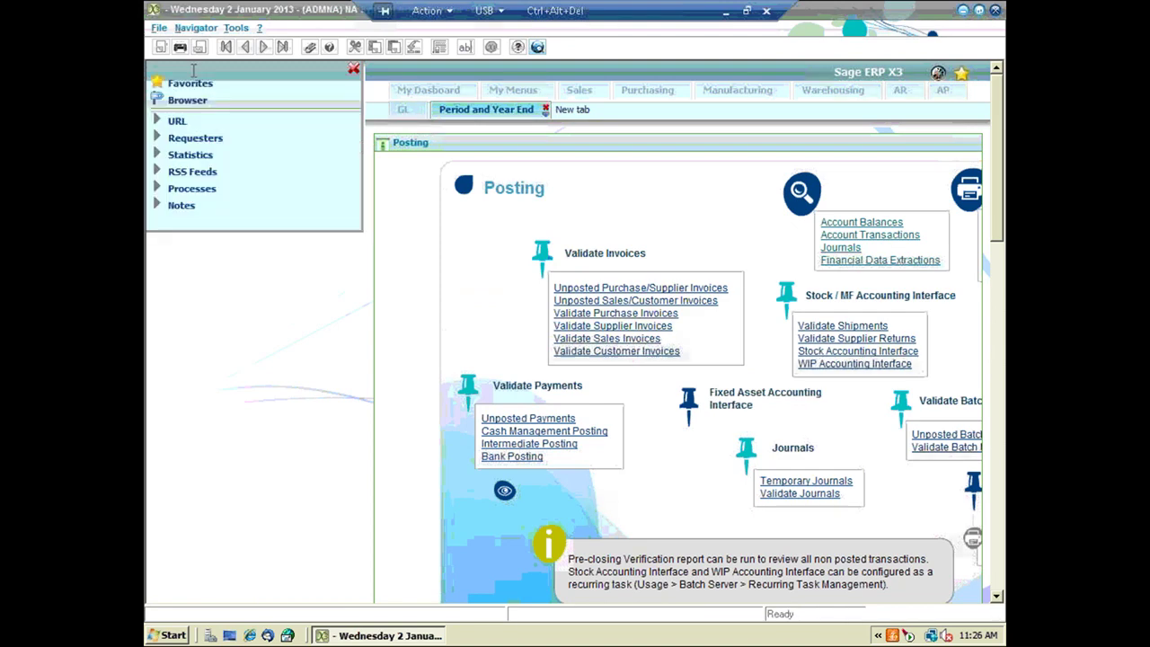
{"action": "left_click", "coordinate": [205, 190]}
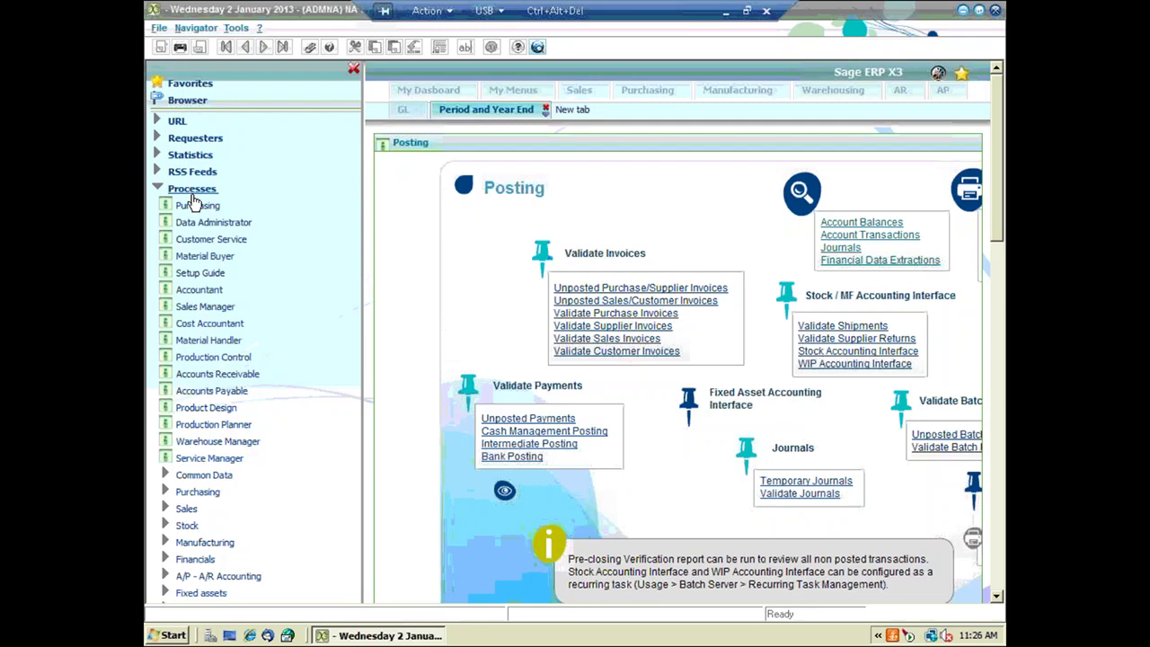
{"action": "left_click", "coordinate": [355, 71]}
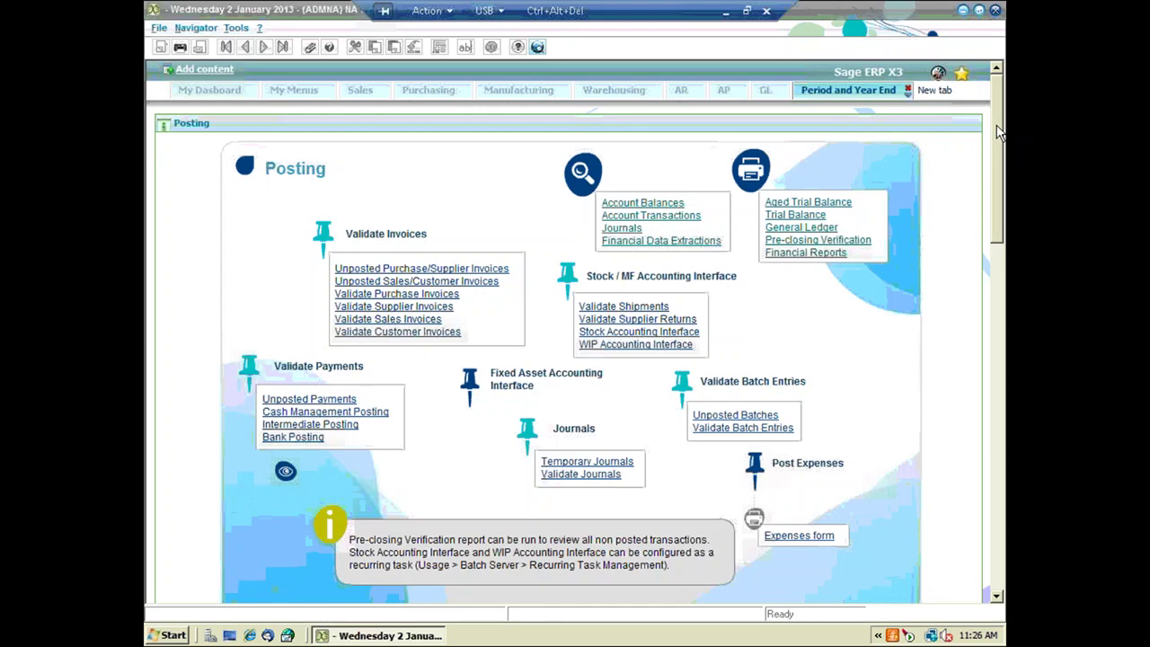
Examine the Posting and Periodic Processing process maps, comparing their period-end tasks, inquiries and reports
{"action": "scroll", "coordinate": [1001, 143], "scroll_direction": "down", "scroll_amount": 3}
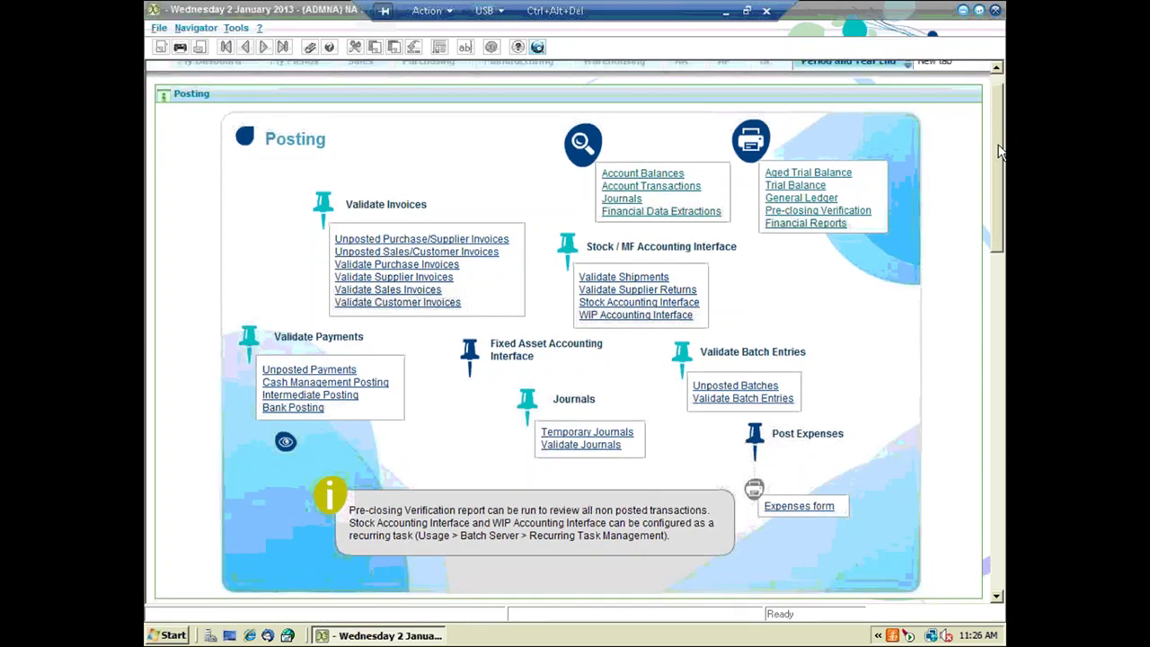
{"action": "scroll", "coordinate": [1004, 158], "scroll_direction": "up", "scroll_amount": 2}
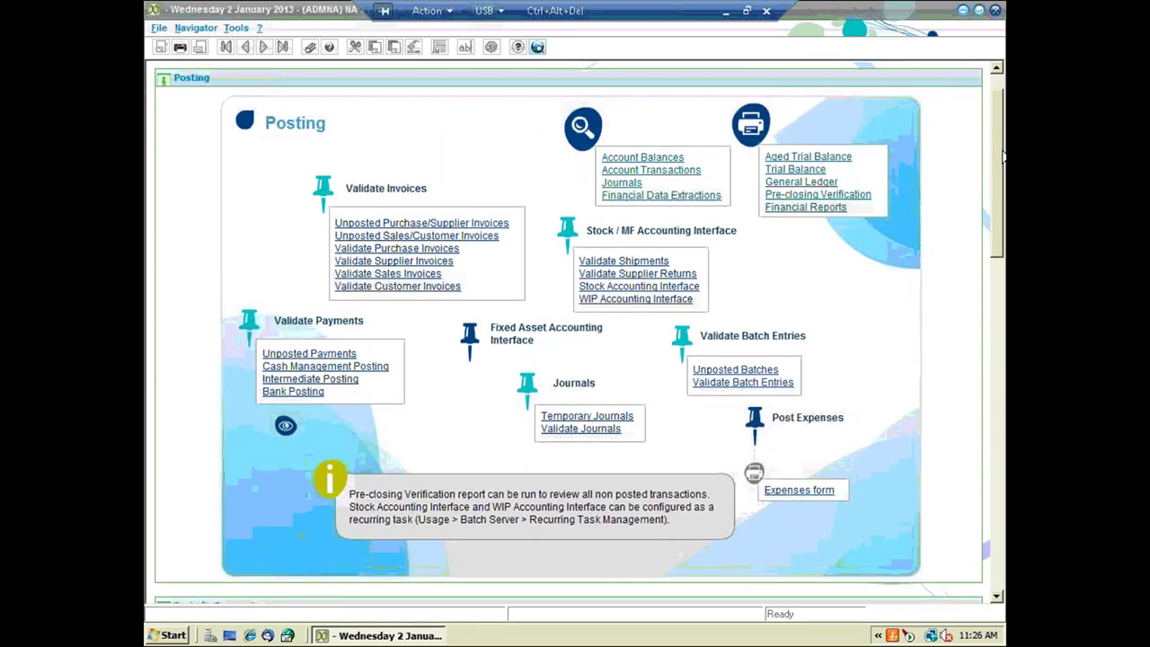
{"action": "scroll", "coordinate": [1004, 158], "scroll_direction": "down", "scroll_amount": 10}
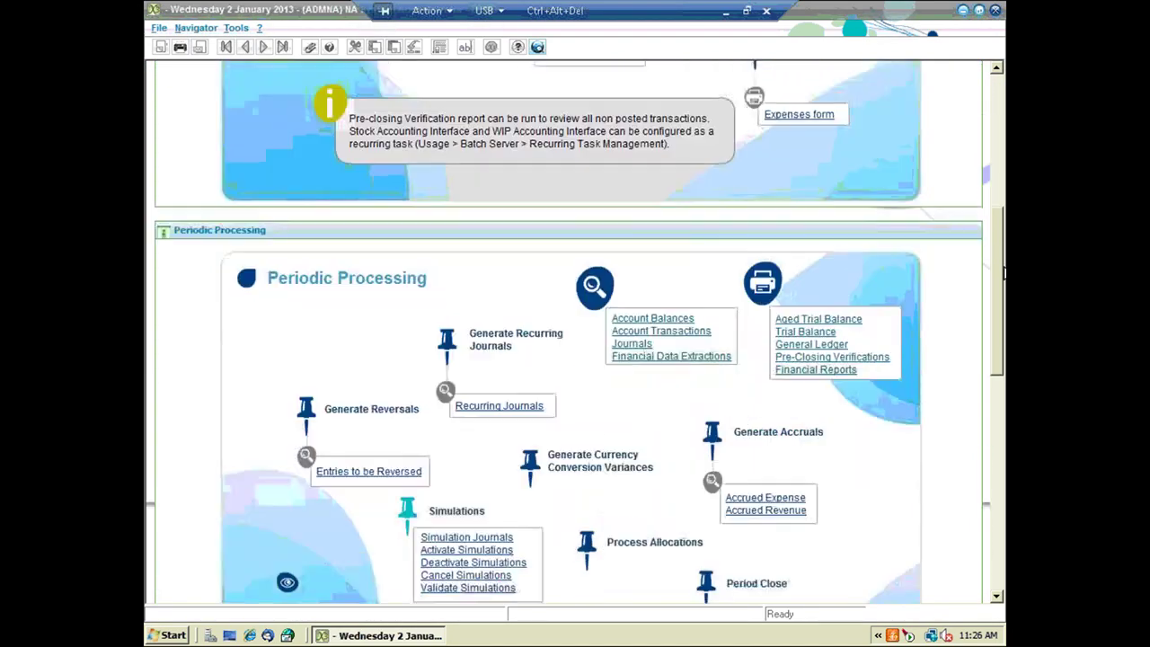
{"action": "scroll", "coordinate": [1002, 307], "scroll_direction": "down", "scroll_amount": 1}
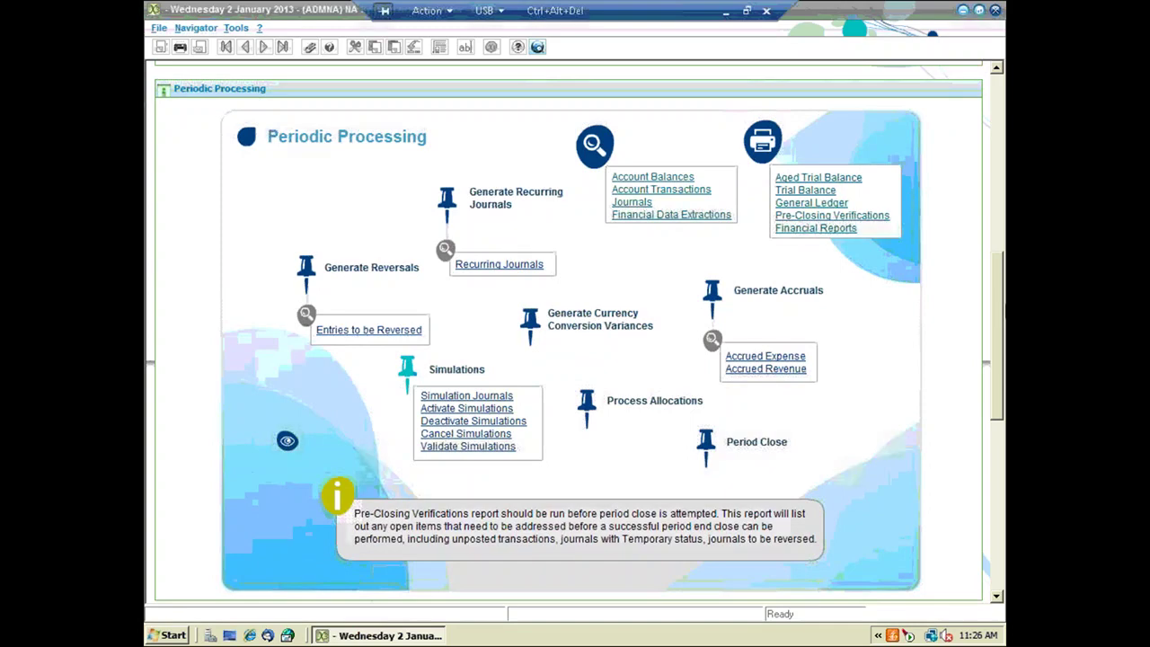
{"action": "left_click_drag", "start_coordinate": [1004, 282], "coordinate": [1004, 145]}
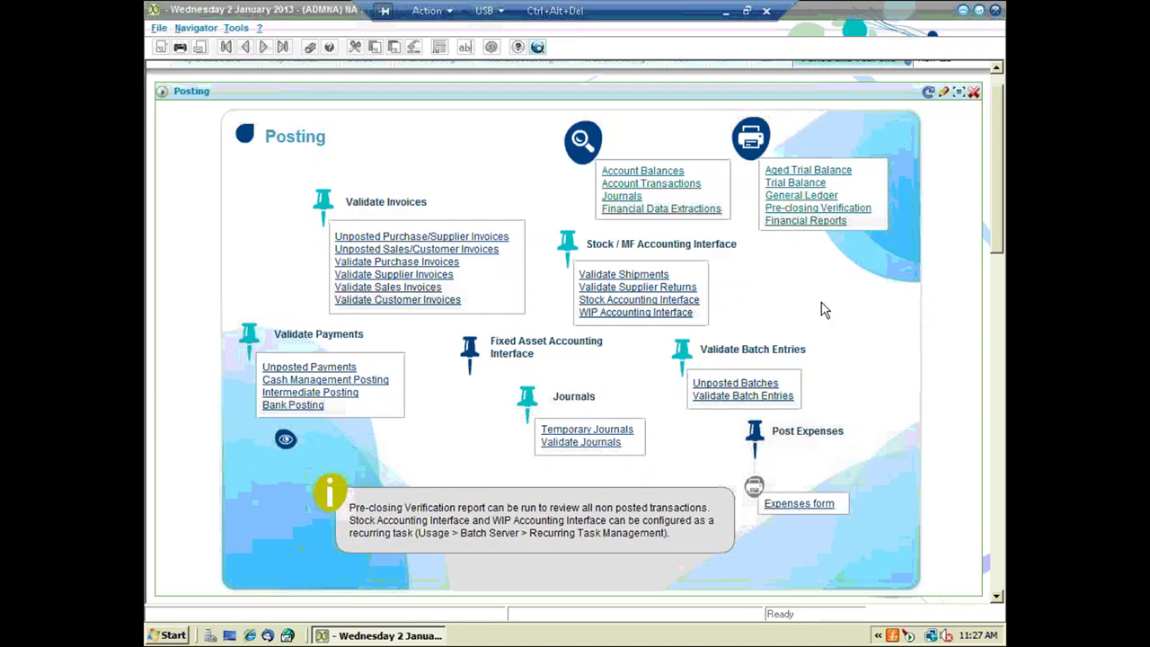
{"action": "left_click_drag", "start_coordinate": [999, 222], "coordinate": [996, 398]}
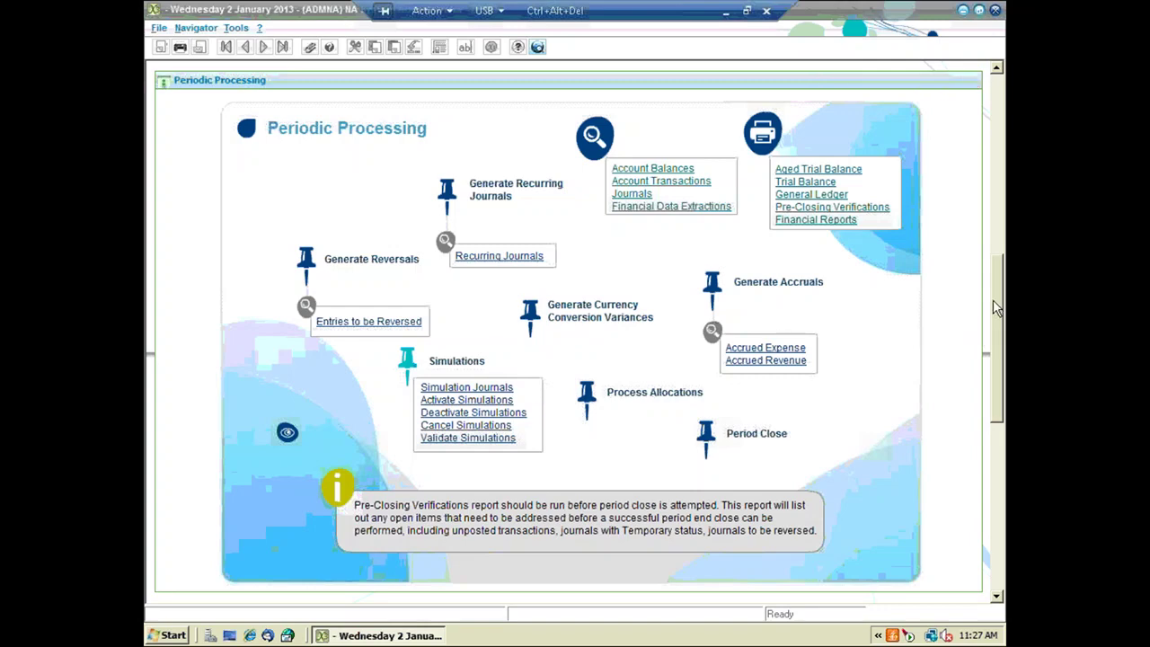
{"action": "left_click_drag", "start_coordinate": [997, 308], "coordinate": [1001, 148]}
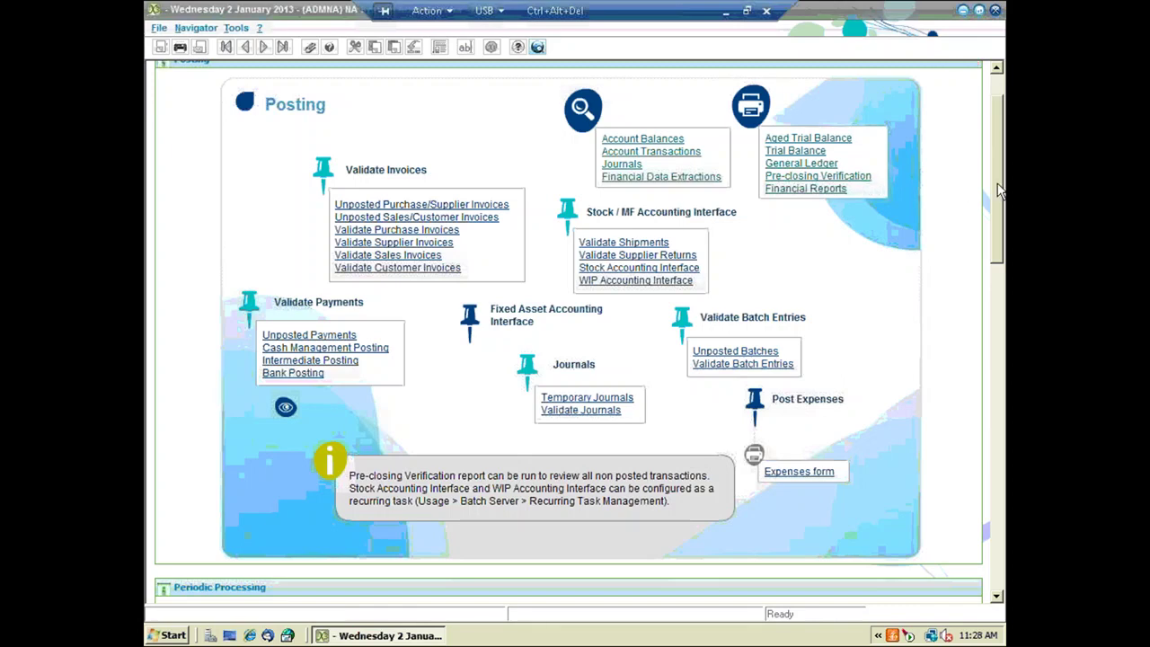
{"action": "left_click_drag", "start_coordinate": [1002, 192], "coordinate": [1001, 326]}
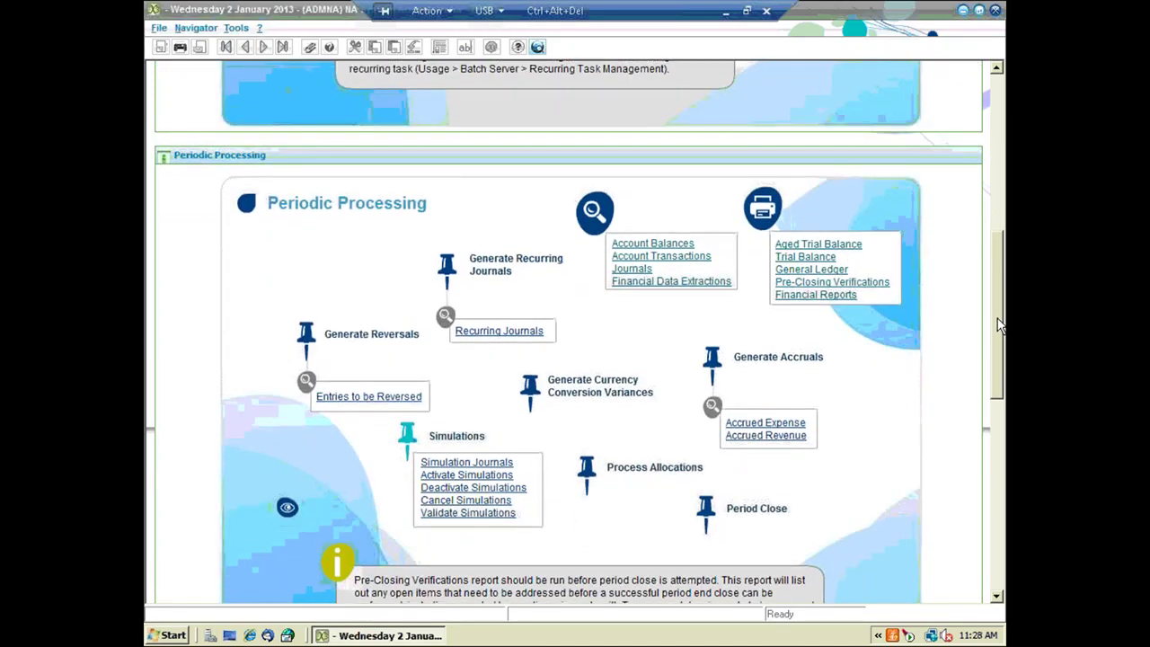
Run the Pre-Closing Verifications report as a preview for the date range 01/01/2012 to 12/31/2012, and close it after review
{"action": "left_click", "coordinate": [879, 284]}
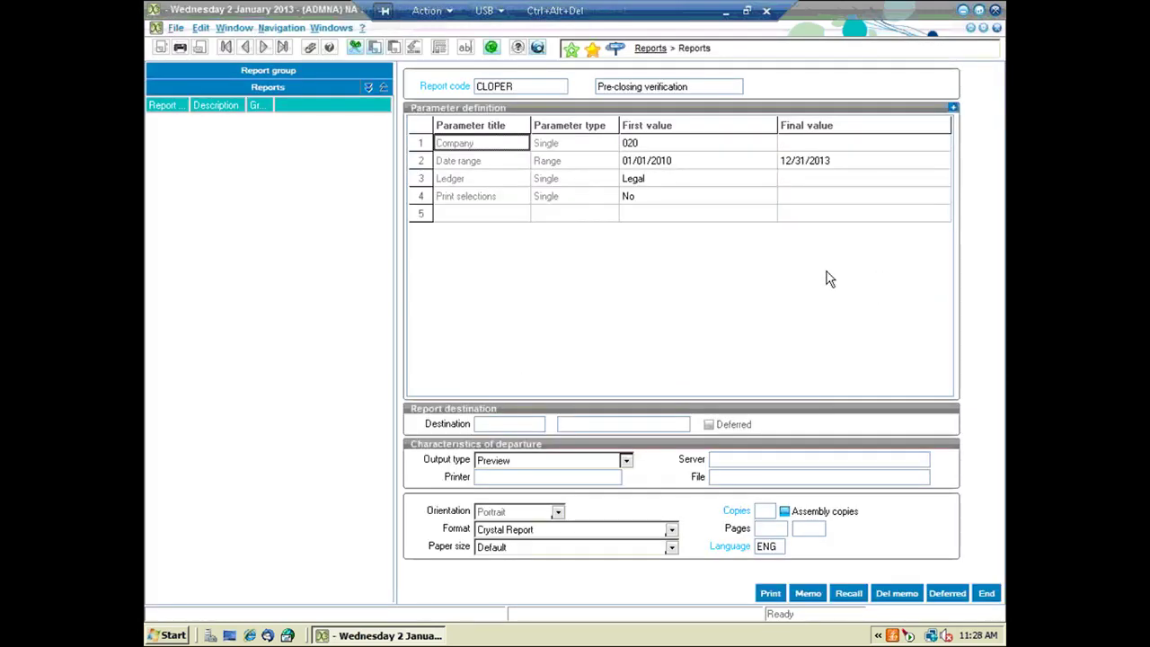
{"action": "left_click", "coordinate": [708, 161]}
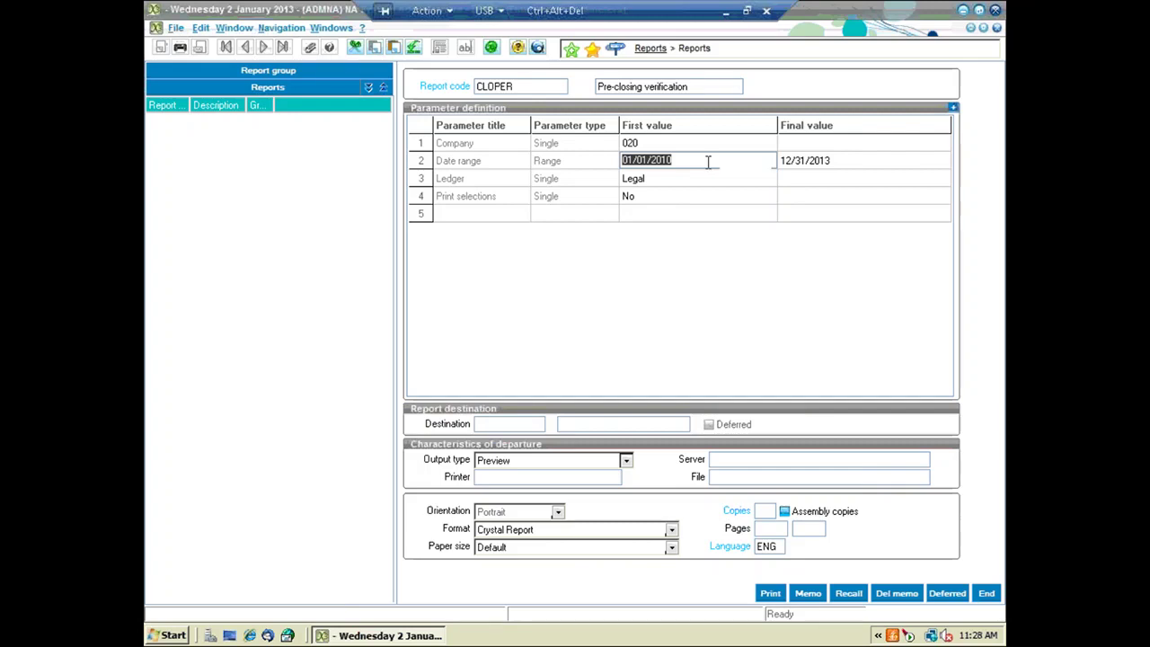
{"action": "left_click", "coordinate": [708, 161]}
{"action": "key", "text": "BackSpace"}
{"action": "type", "text": "2"}
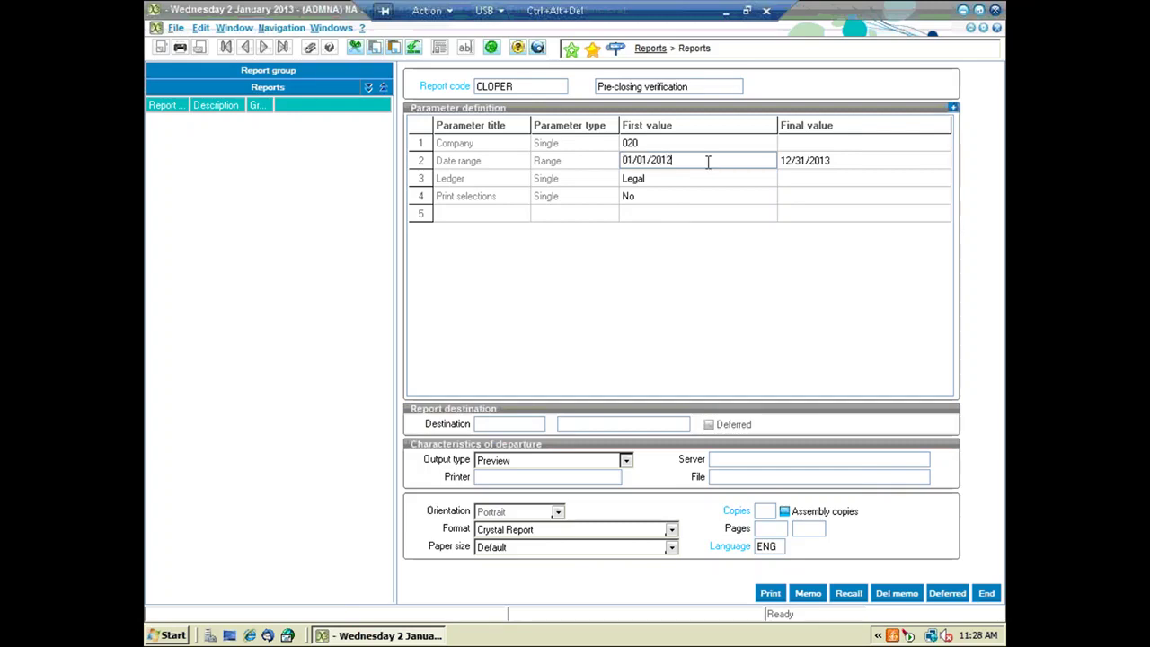
{"action": "key", "text": "Tab"}
{"action": "key", "text": "End"}
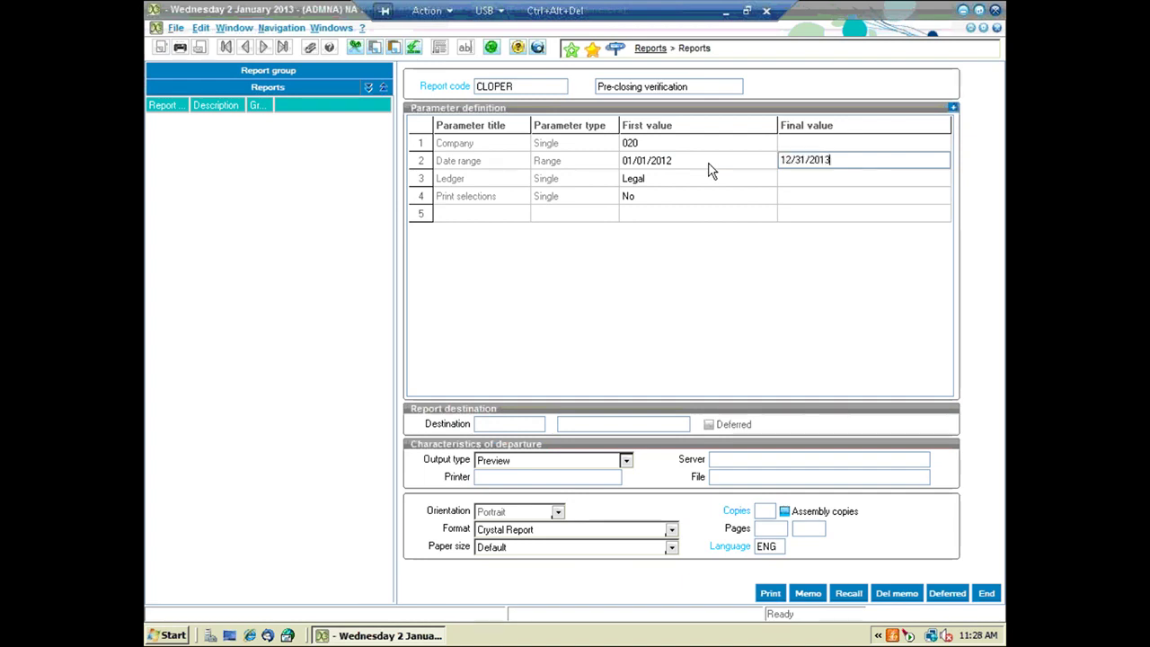
{"action": "key", "text": "BackSpace"}
{"action": "type", "text": "2"}
{"action": "left_click", "coordinate": [763, 597]}
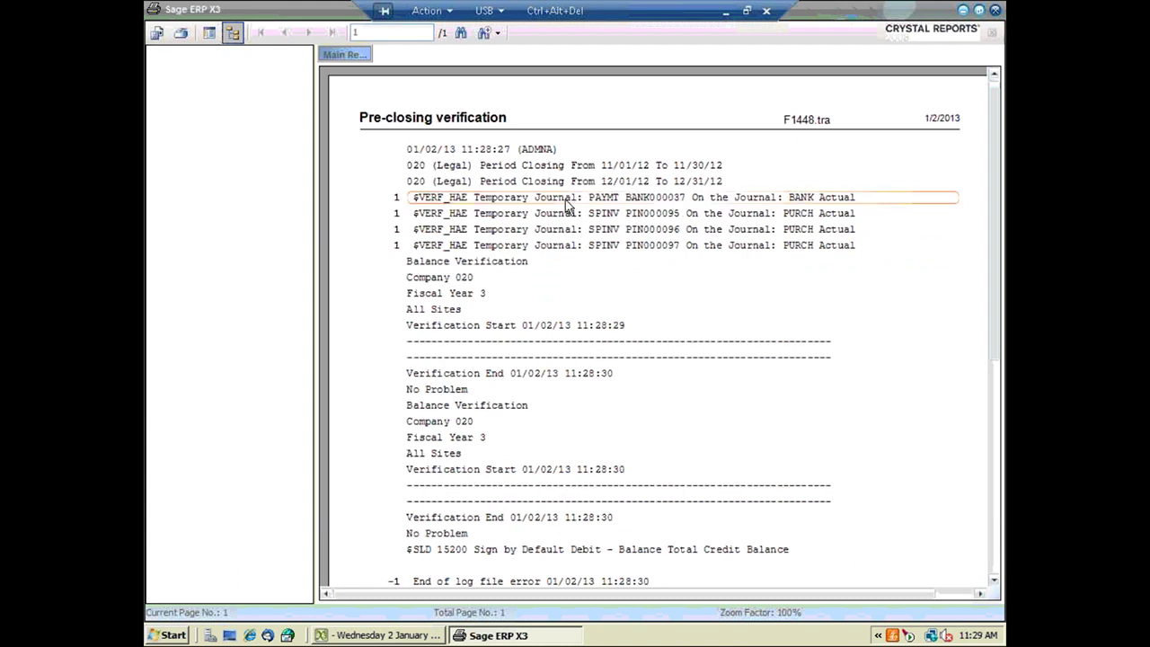
{"action": "left_click", "coordinate": [996, 11]}
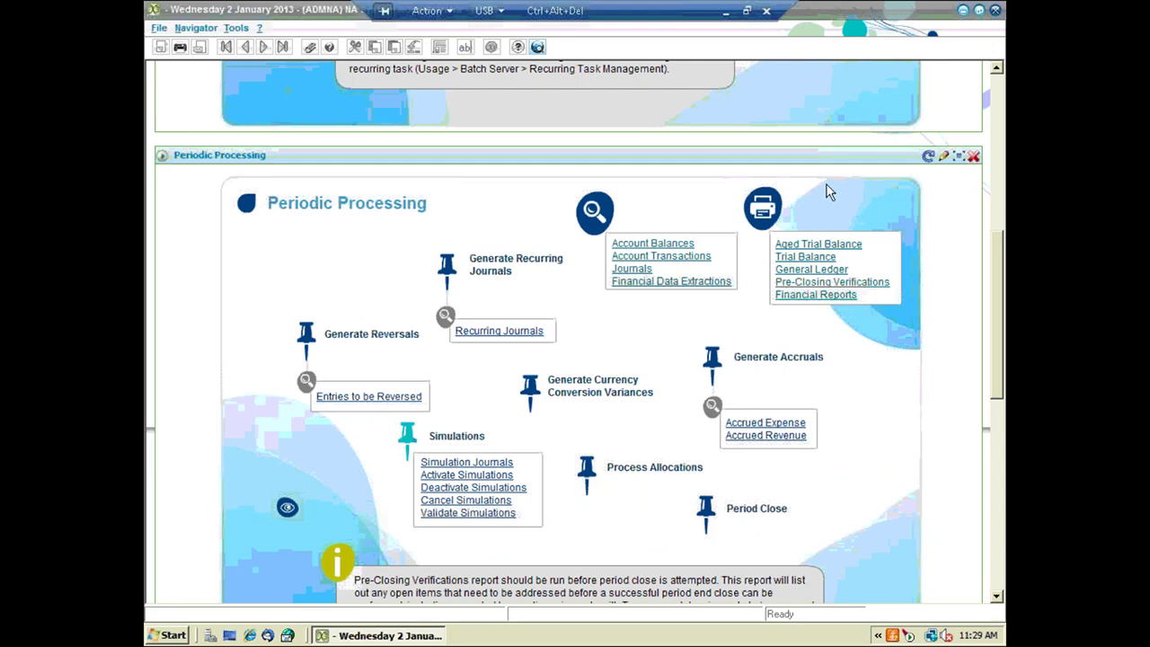
Open the final validation of journals from the Posting map and restrict it to company 020 instead of all companies
{"action": "left_click_drag", "start_coordinate": [996, 270], "coordinate": [996, 153]}
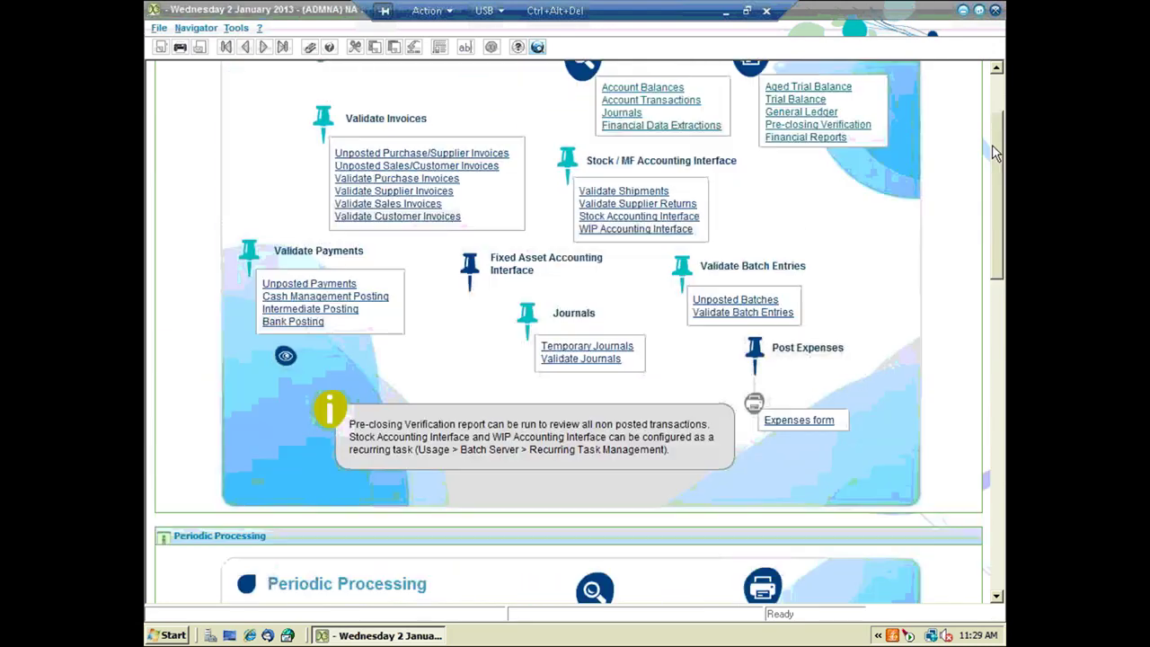
{"action": "scroll", "coordinate": [992, 144], "scroll_direction": "up", "scroll_amount": 1}
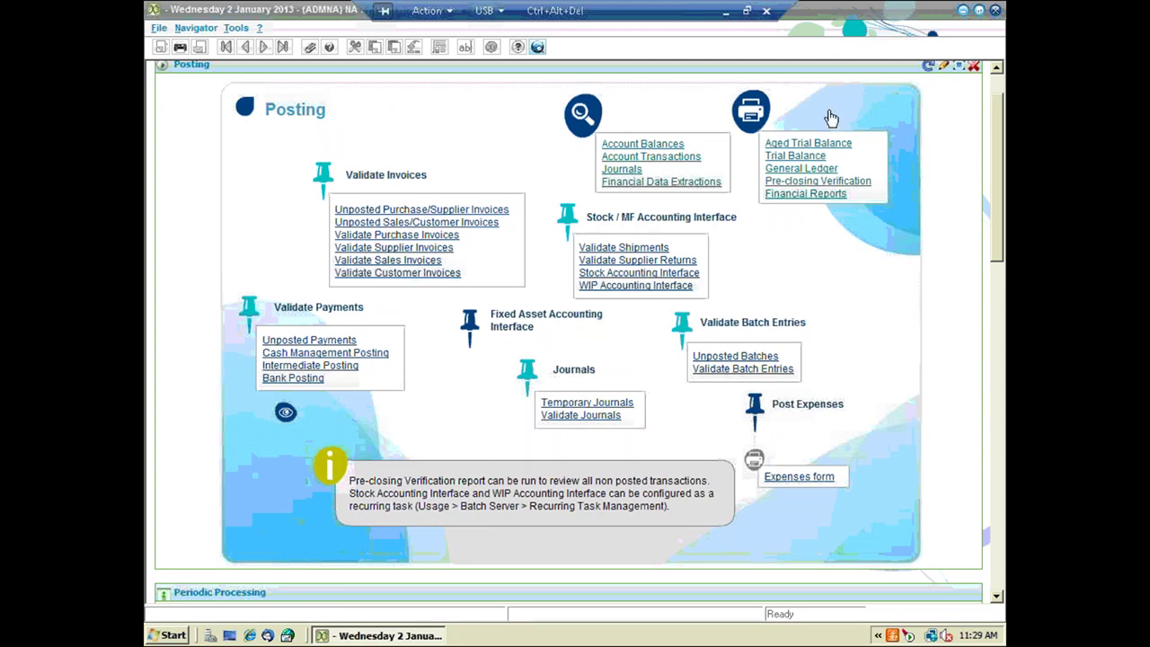
{"action": "left_click", "coordinate": [595, 420]}
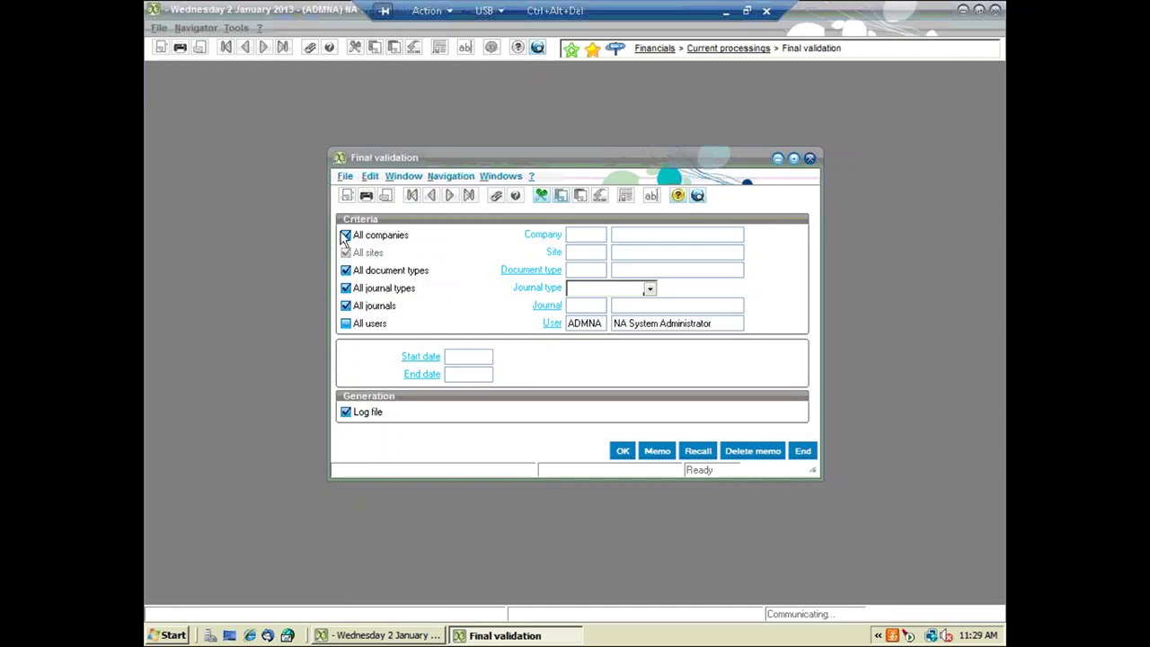
{"action": "left_click", "coordinate": [602, 234]}
{"action": "type", "text": "020"}
{"action": "key", "text": "Tab"}
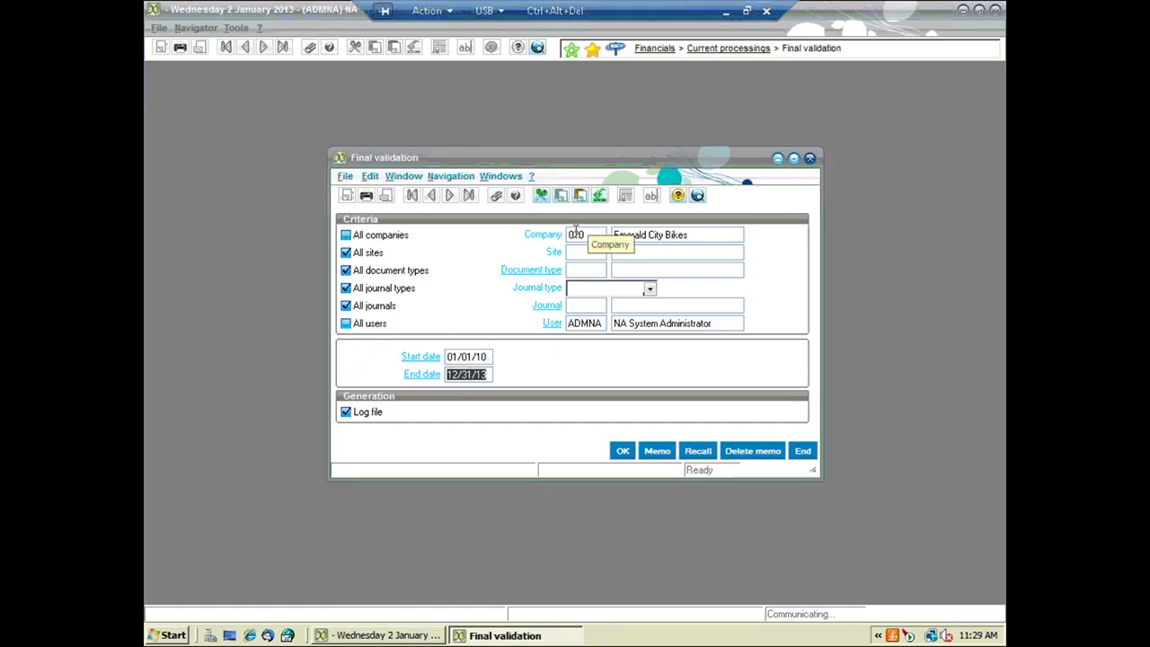
Set the validation end date to 12/31/12, run the final validation, and close its log
{"action": "type", "text": "12/31/1"}
{"action": "type", "text": "2"}
{"action": "key", "text": "Tab"}
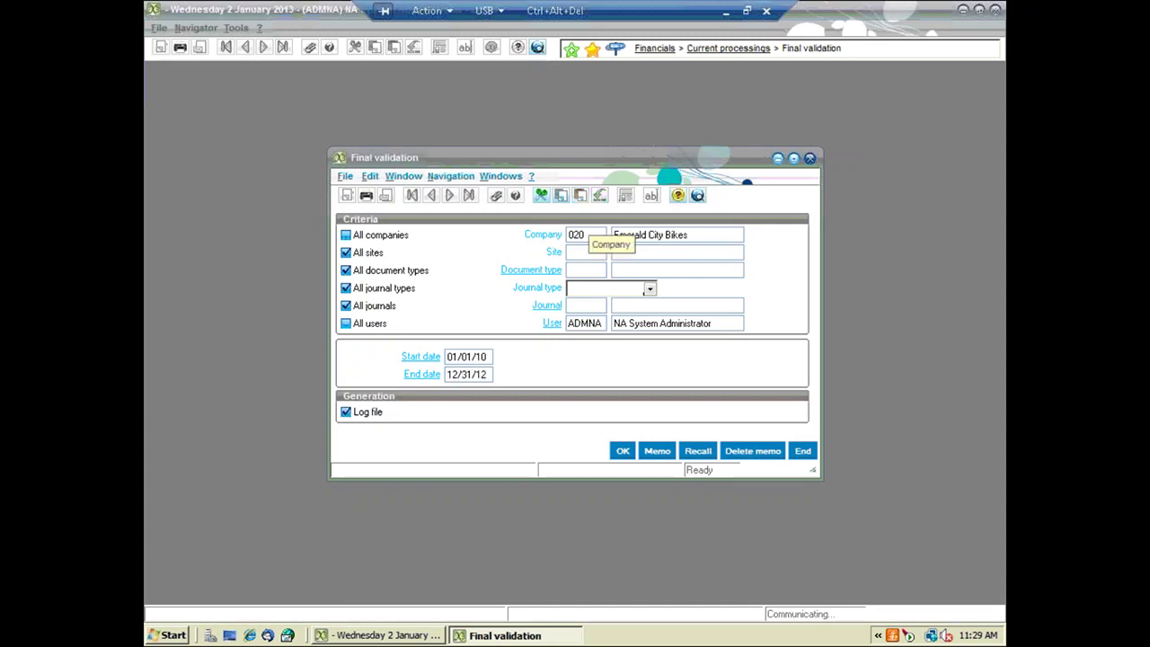
{"action": "left_click", "coordinate": [623, 452]}
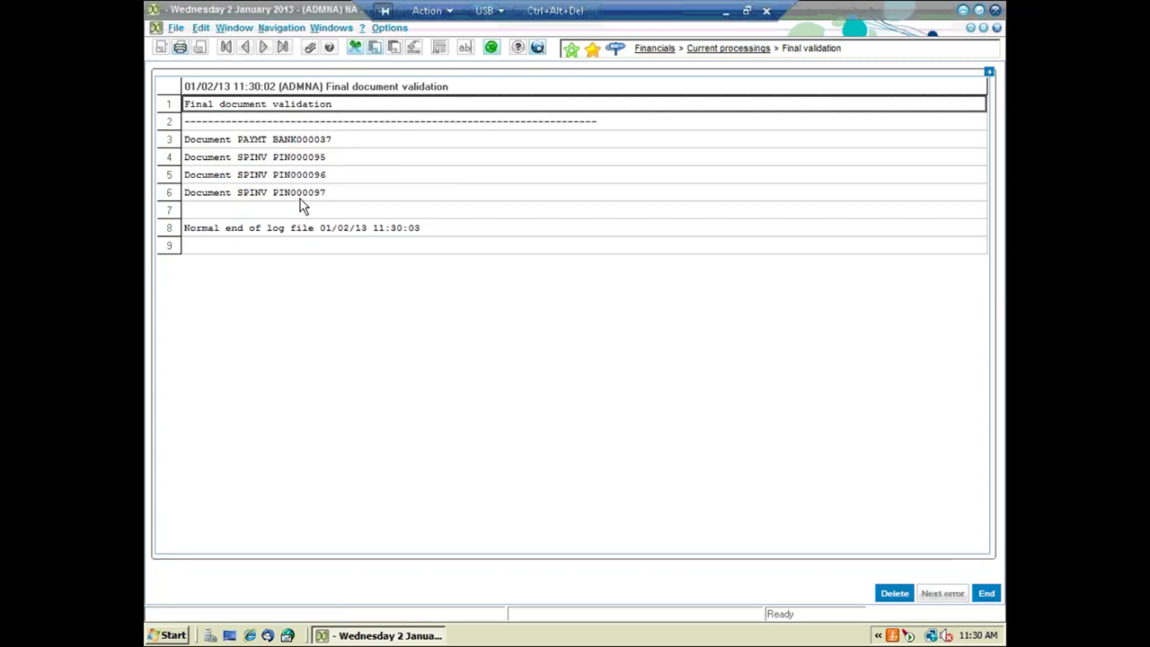
{"action": "left_click", "coordinate": [986, 593]}
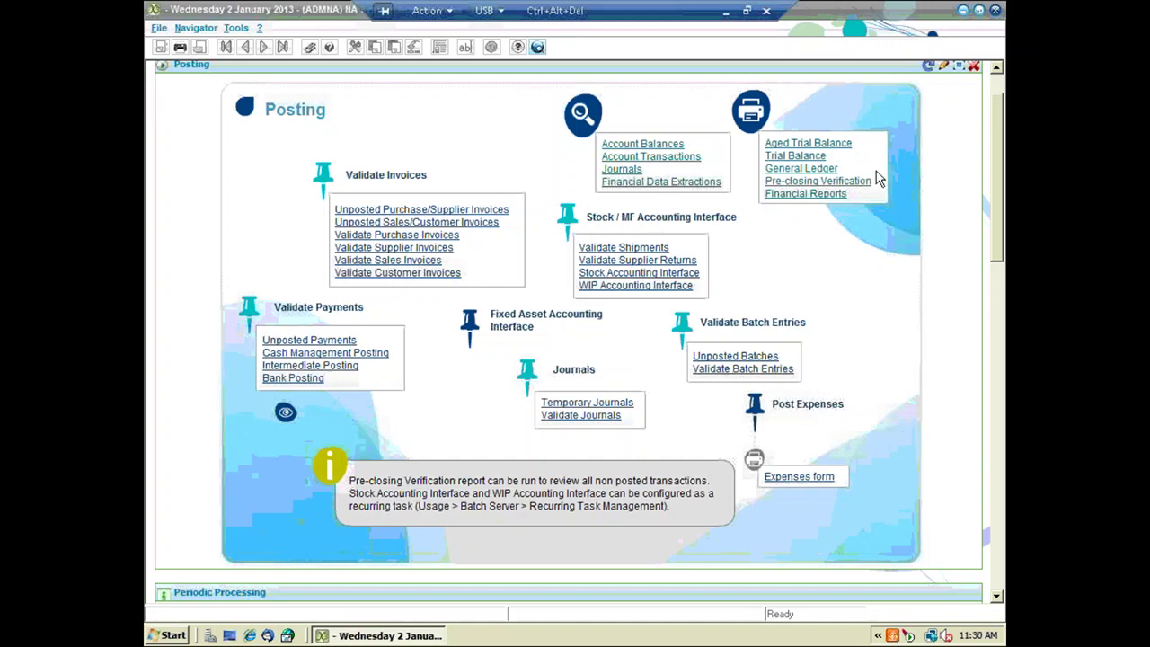
Rerun the Pre-closing Verification report from the Posting map for 01/01/2012 to 12/31/2012, and close the preview after checking it
{"action": "left_click", "coordinate": [858, 183]}
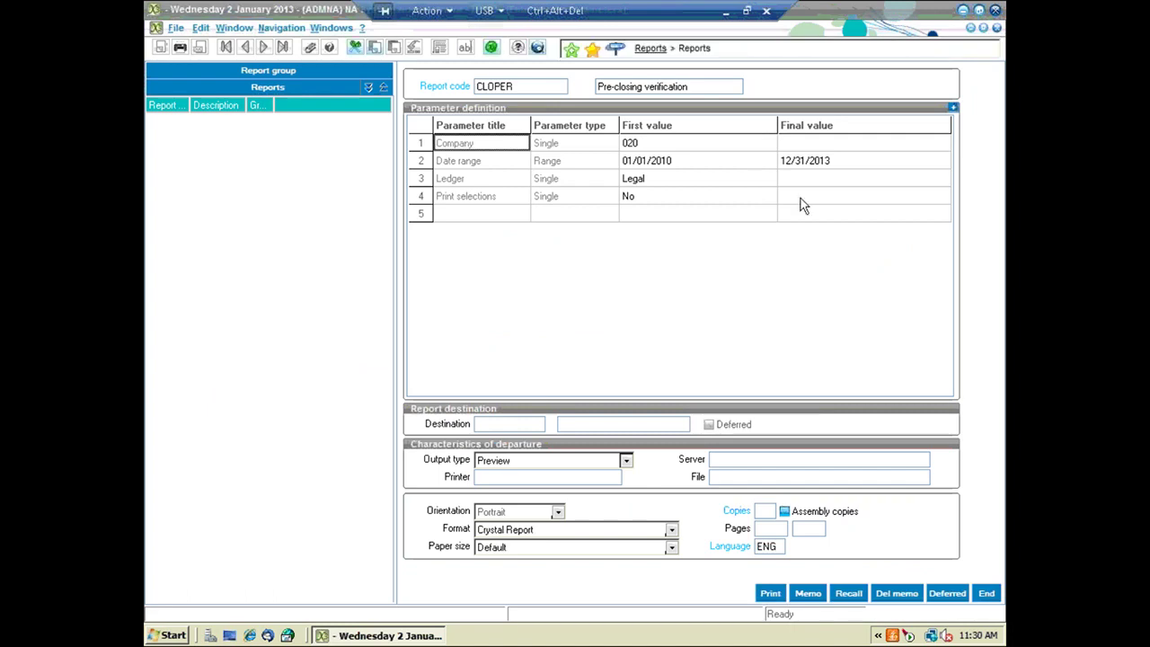
{"action": "left_click", "coordinate": [850, 159]}
{"action": "left_click", "coordinate": [848, 158]}
{"action": "key", "text": "BackSpace"}
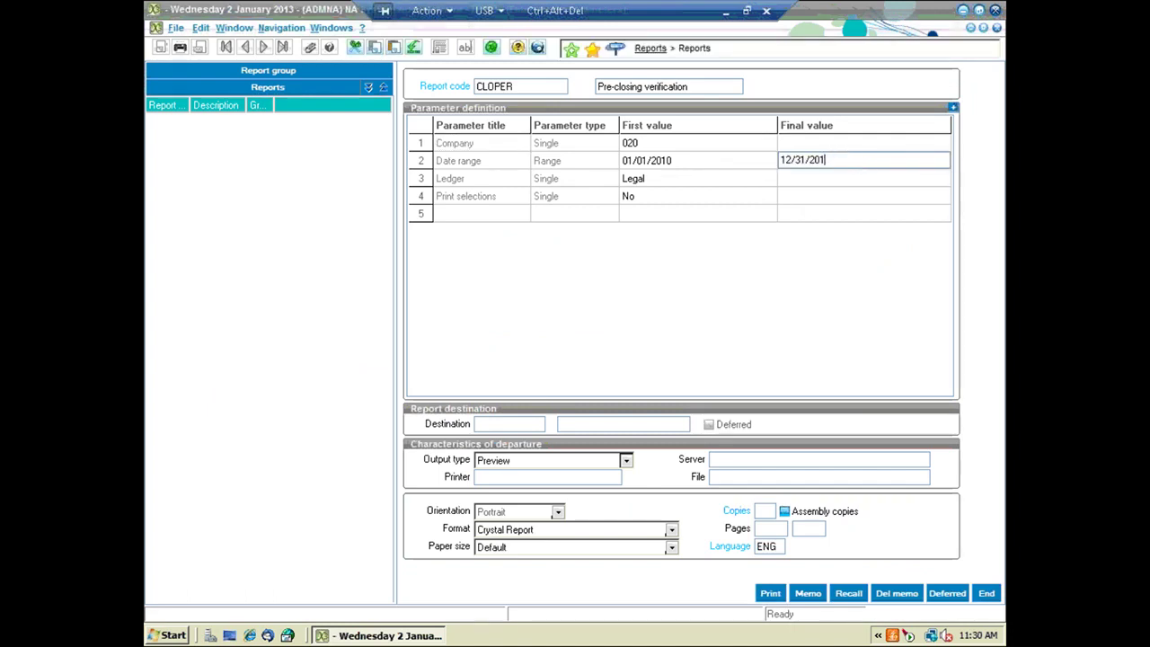
{"action": "type", "text": "2"}
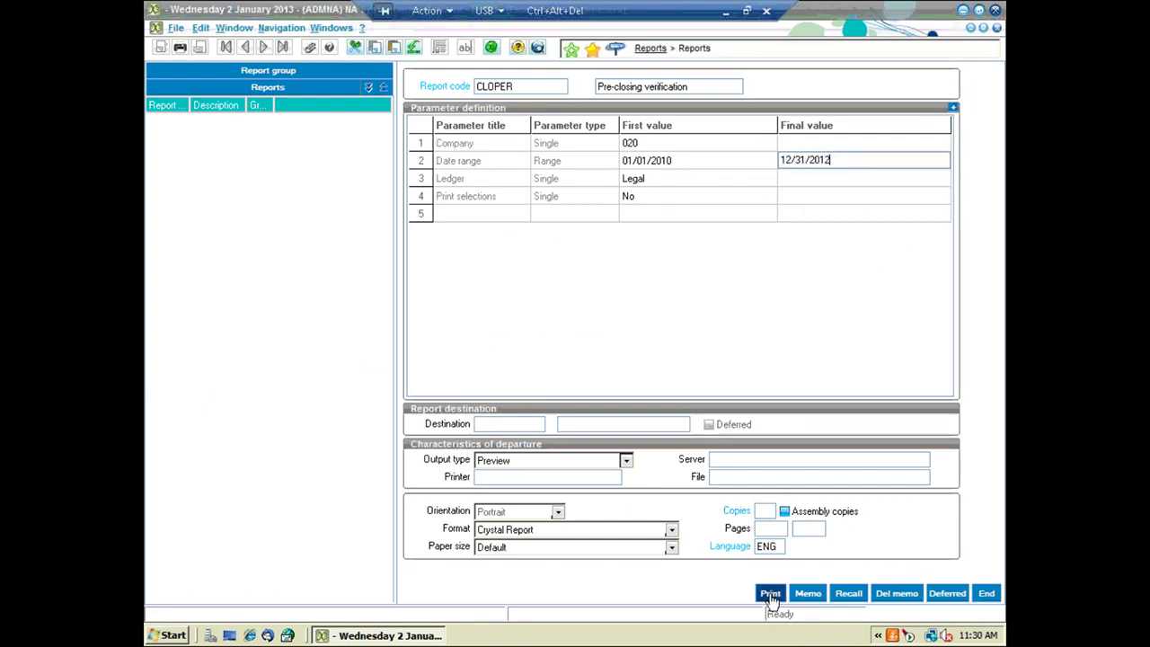
{"action": "left_click", "coordinate": [681, 160]}
{"action": "key", "text": "BackSpace"}
{"action": "type", "text": "2"}
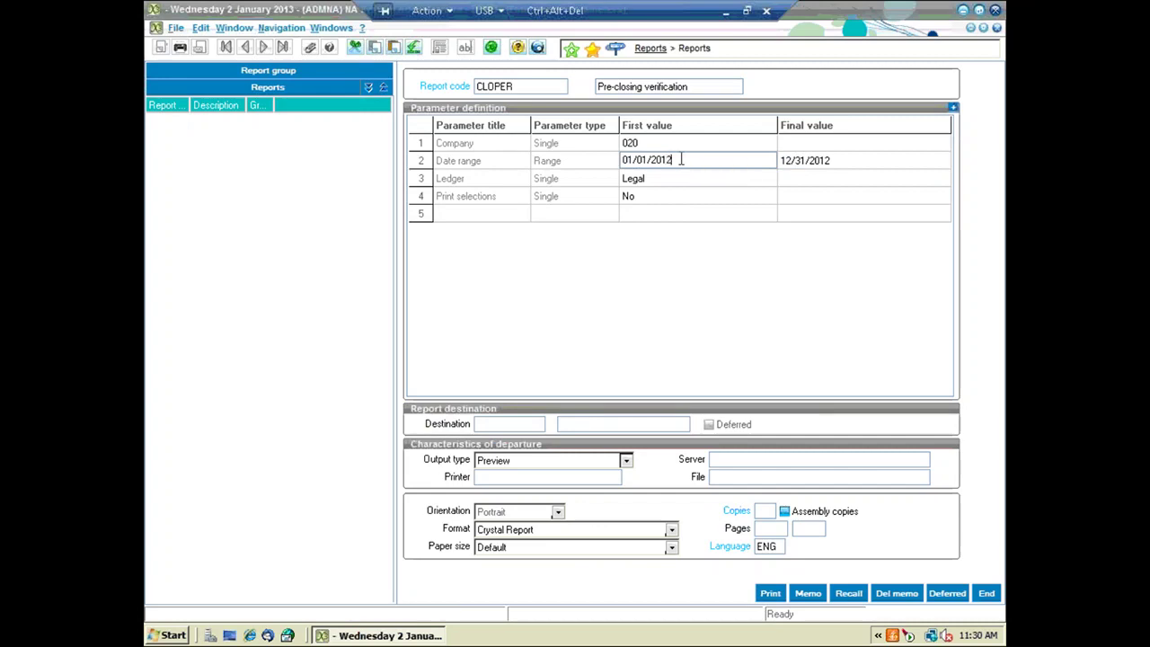
{"action": "left_click", "coordinate": [771, 593]}
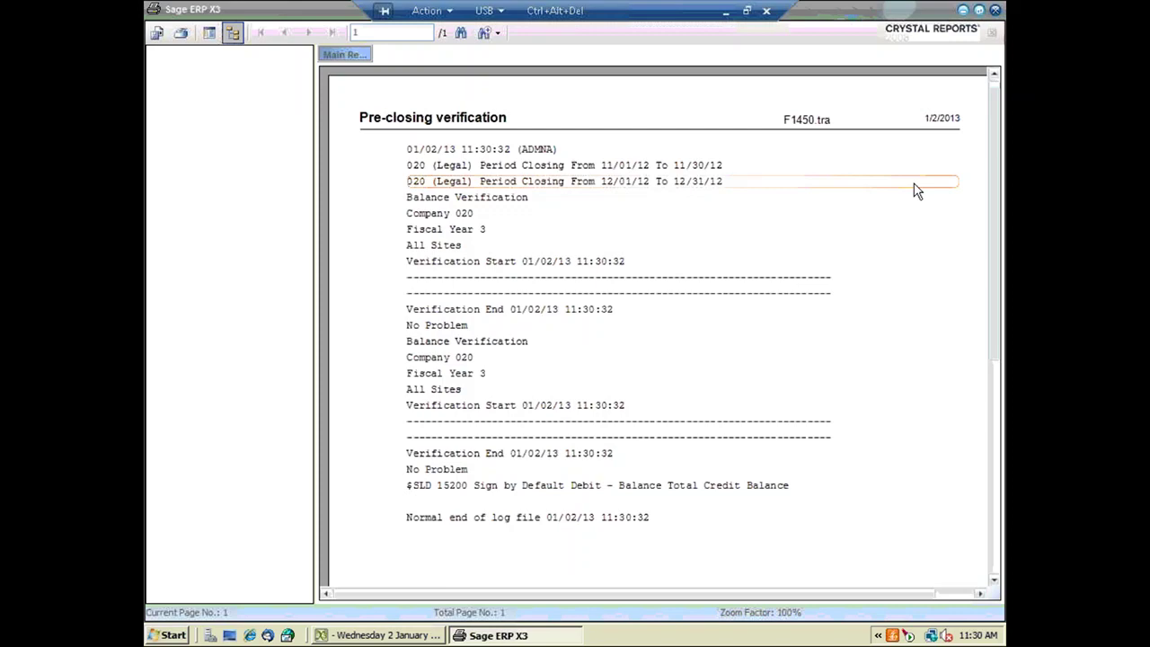
{"action": "left_click", "coordinate": [995, 11]}
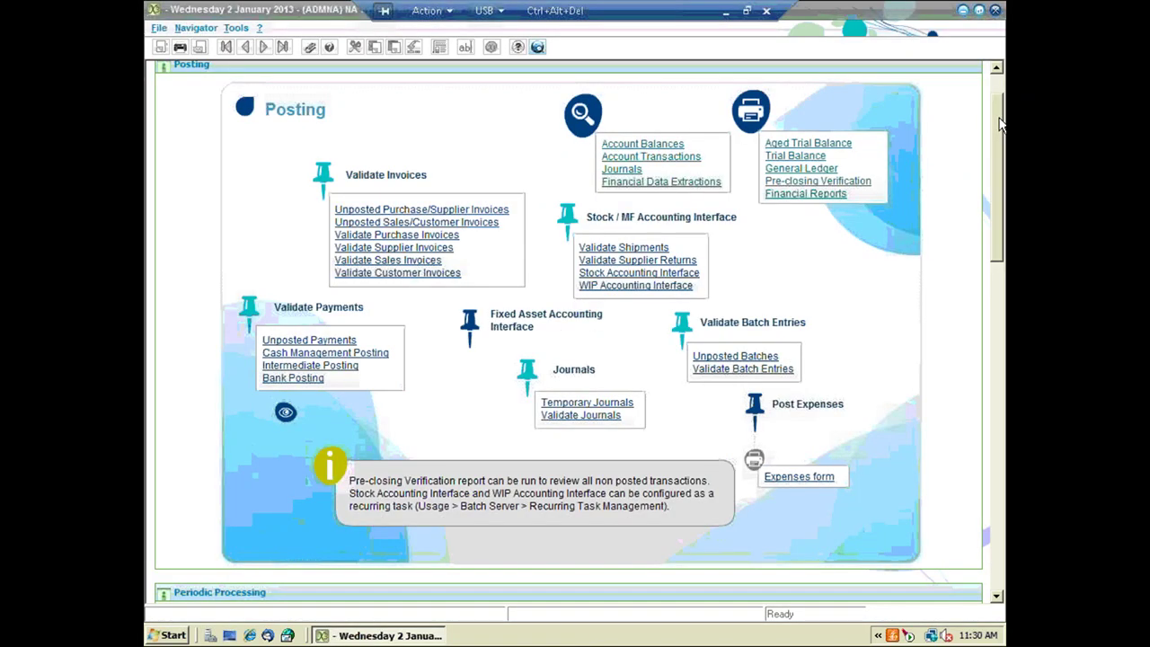
Open the Period Close function from the Periodic Processing map to show company 020's fiscal periods for Fiscal Year 2012
{"action": "scroll", "coordinate": [1003, 274], "scroll_direction": "down", "scroll_amount": 10}
{"action": "scroll", "coordinate": [1003, 274], "scroll_direction": "down", "scroll_amount": 2}
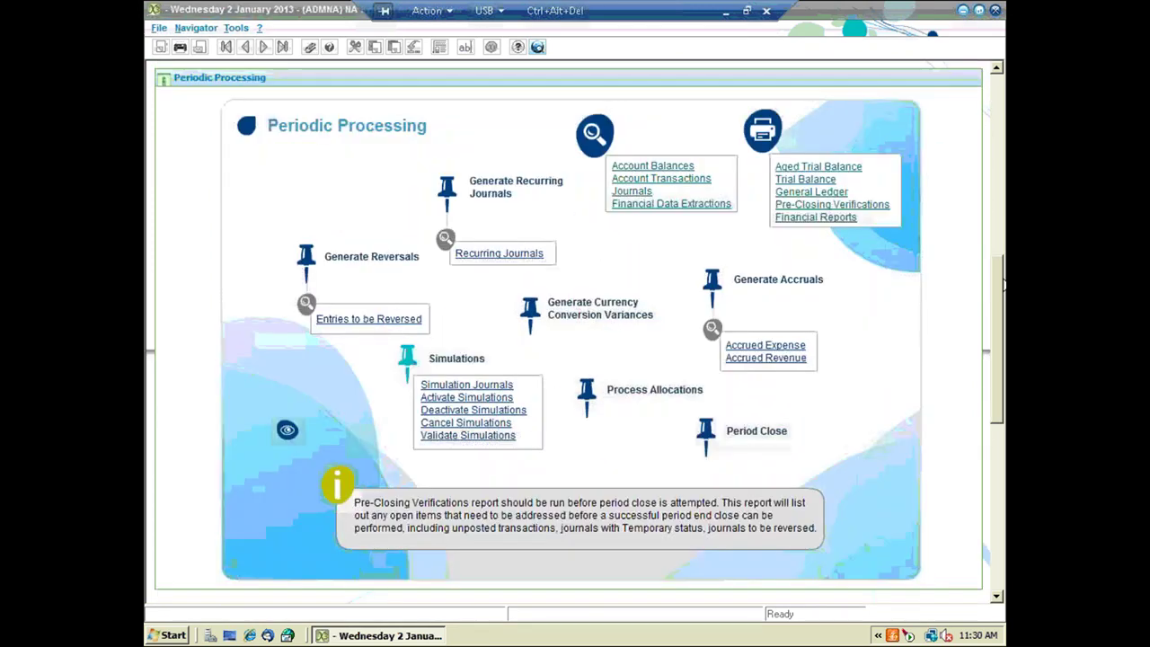
{"action": "left_click", "coordinate": [715, 438]}
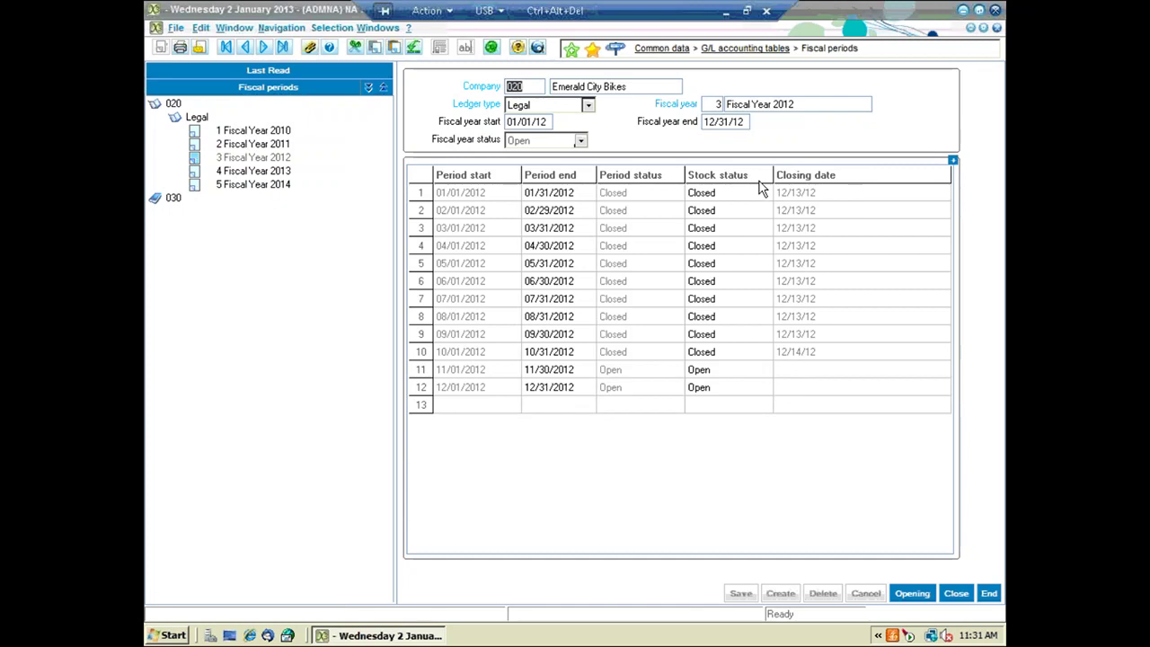
Look at the stock status choices for the 11/01/2012 period and cancel the edit without changing the status
{"action": "left_click", "coordinate": [764, 374]}
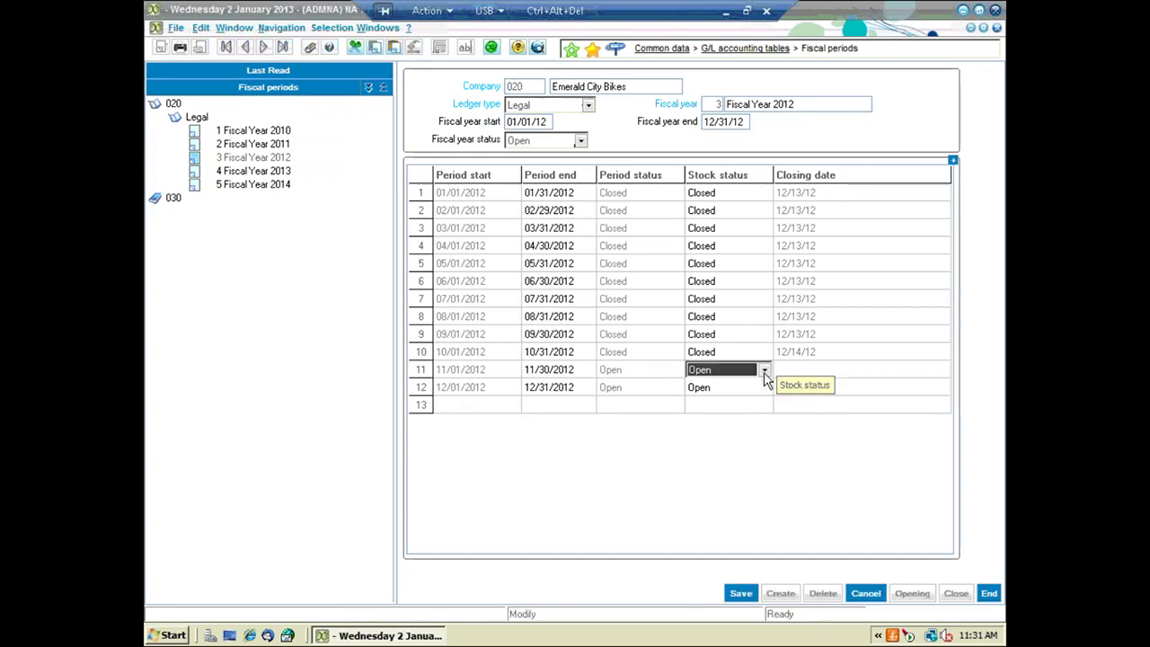
{"action": "left_click", "coordinate": [764, 372]}
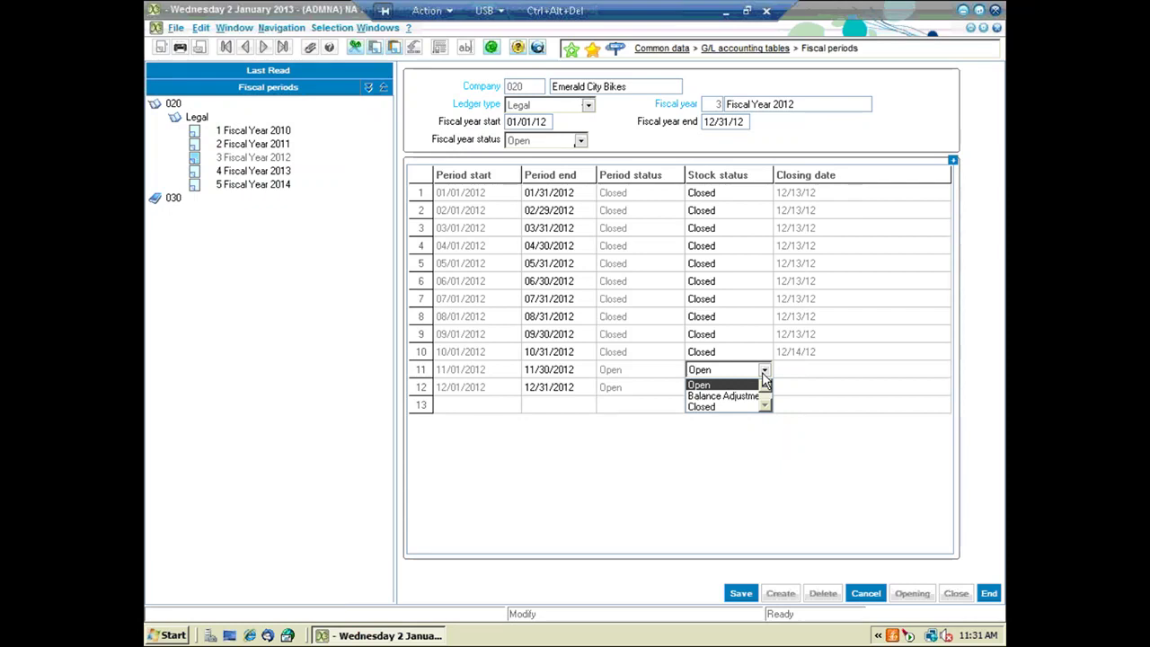
{"action": "left_click", "coordinate": [763, 375]}
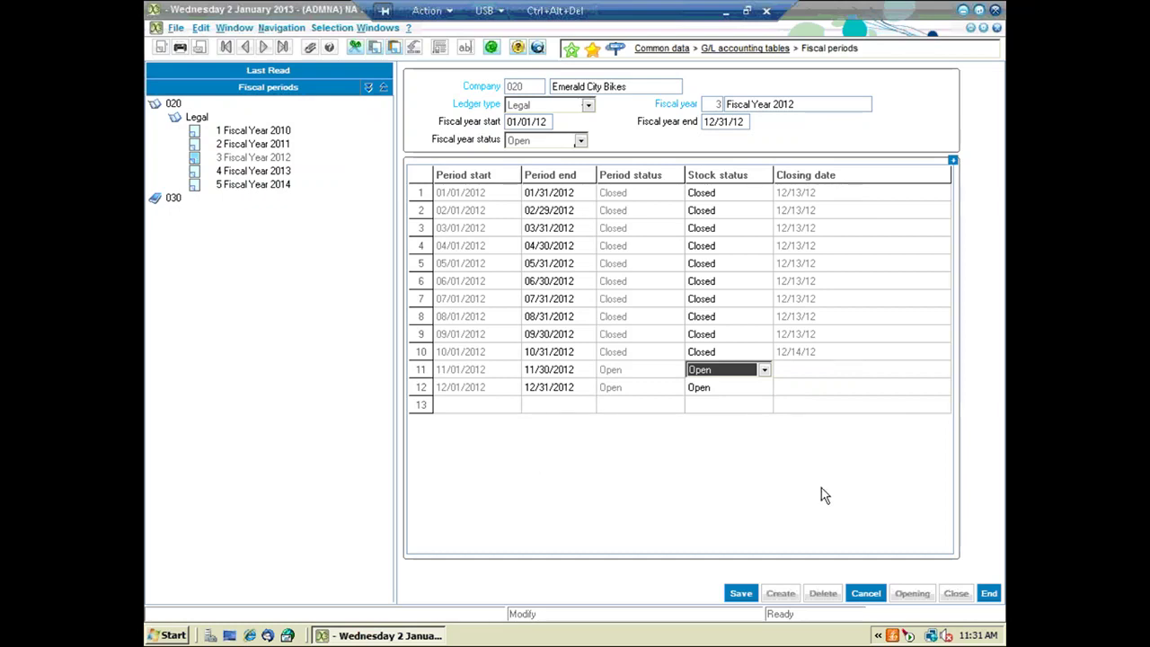
{"action": "left_click", "coordinate": [865, 594]}
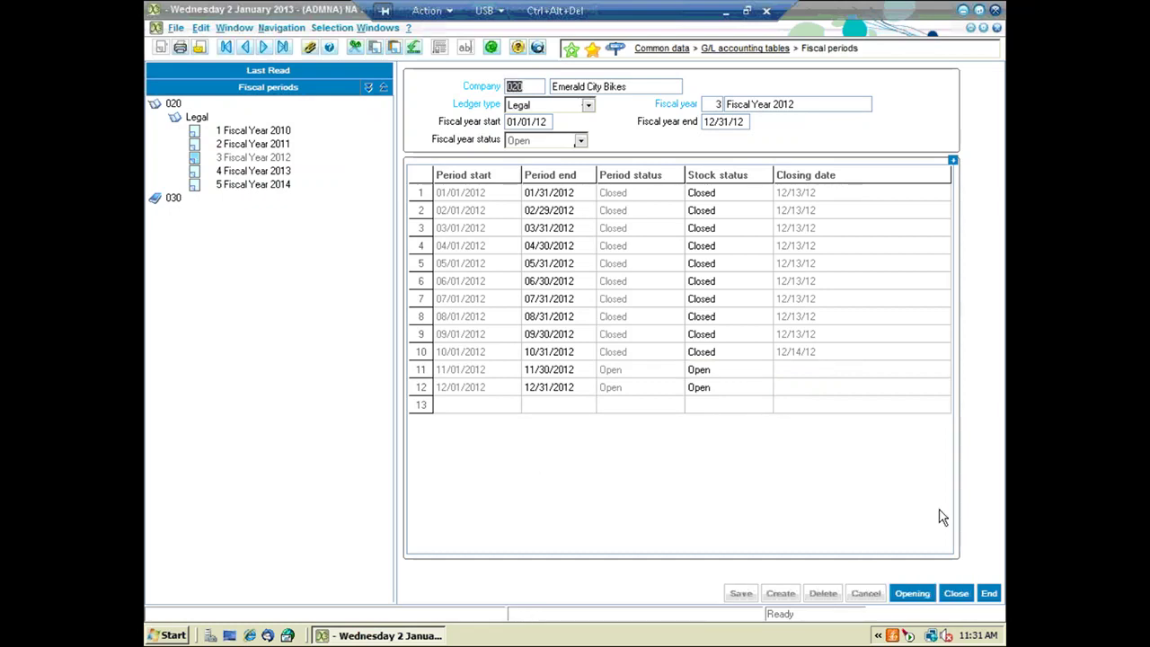
Close periods 11 and 12 of Fiscal Year 2012 for company 020, accept closing the last period, and exit the closing log
{"action": "left_click", "coordinate": [964, 596]}
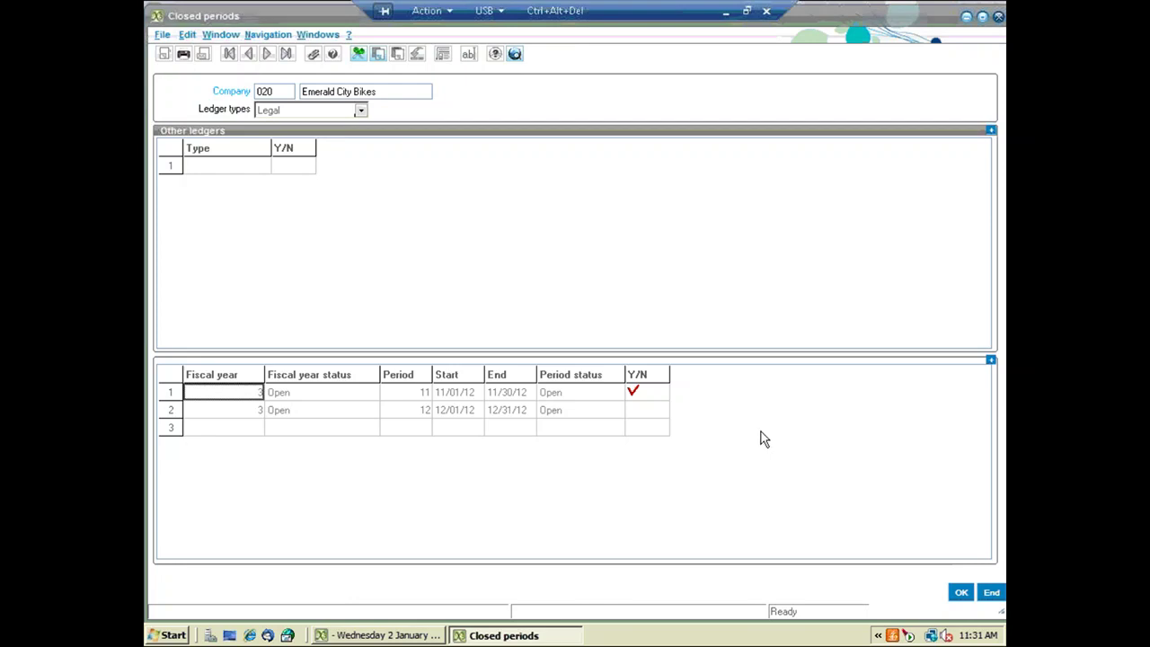
{"action": "left_click", "coordinate": [631, 411]}
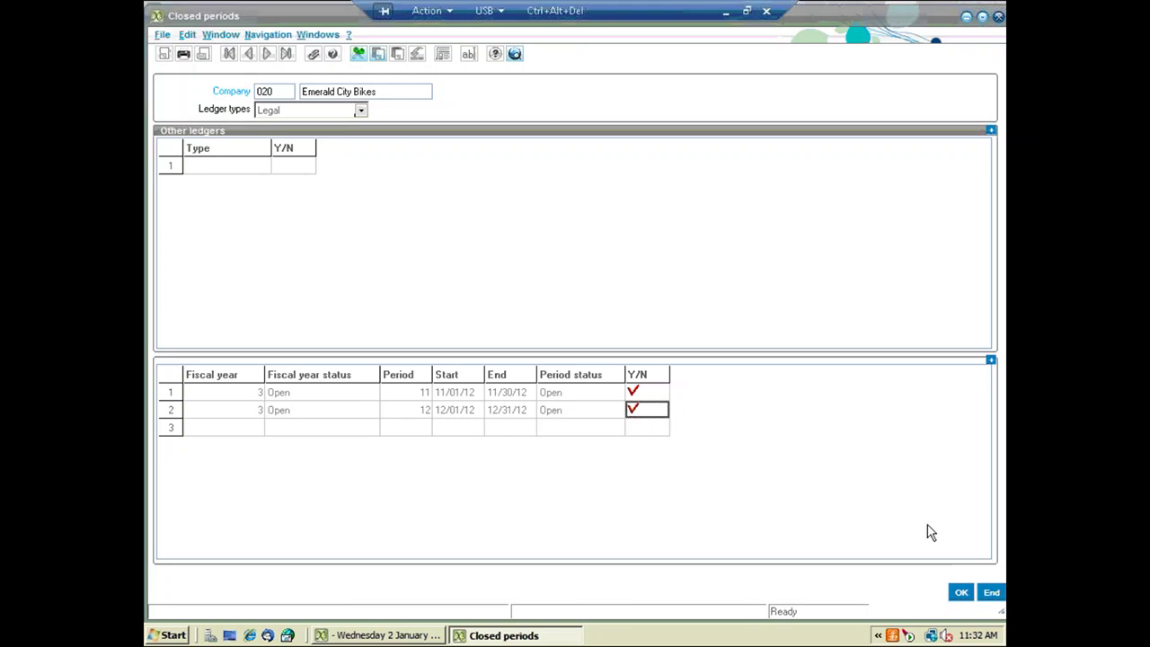
{"action": "left_click", "coordinate": [960, 597]}
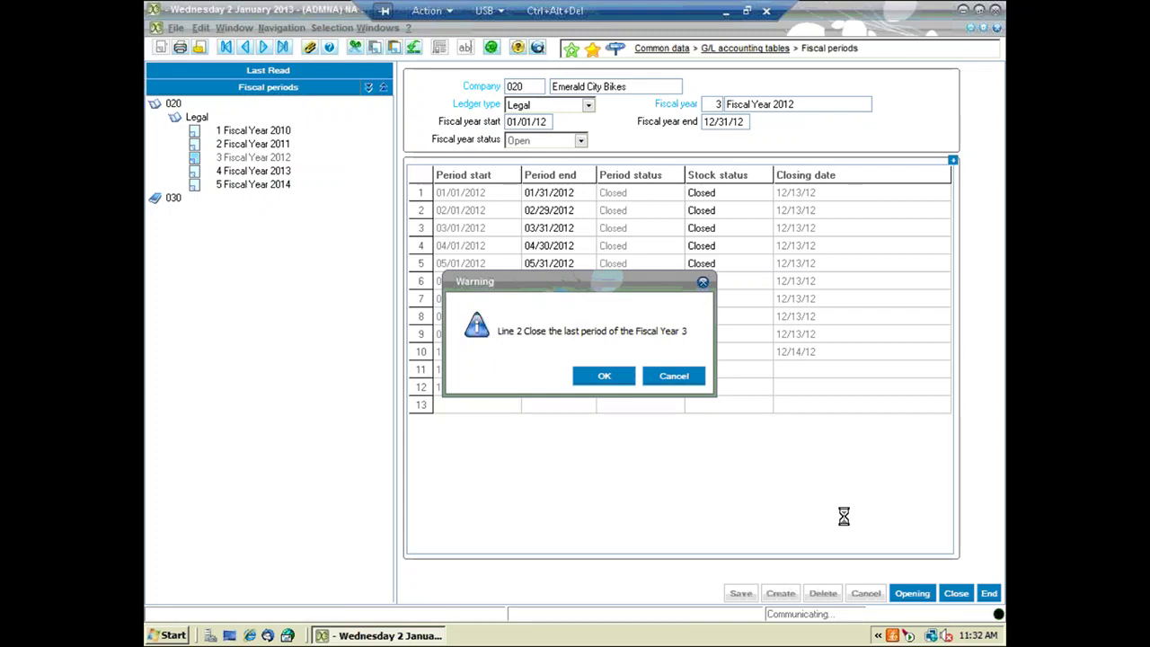
{"action": "double_click", "coordinate": [364, 345]}
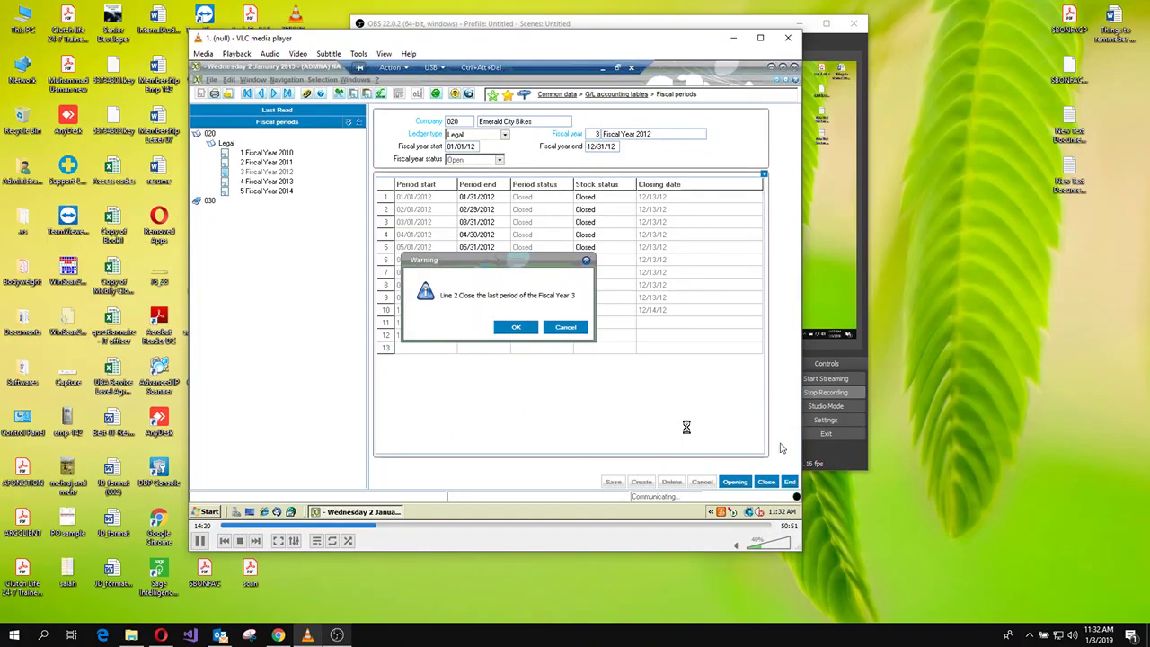
{"action": "double_click", "coordinate": [683, 395]}
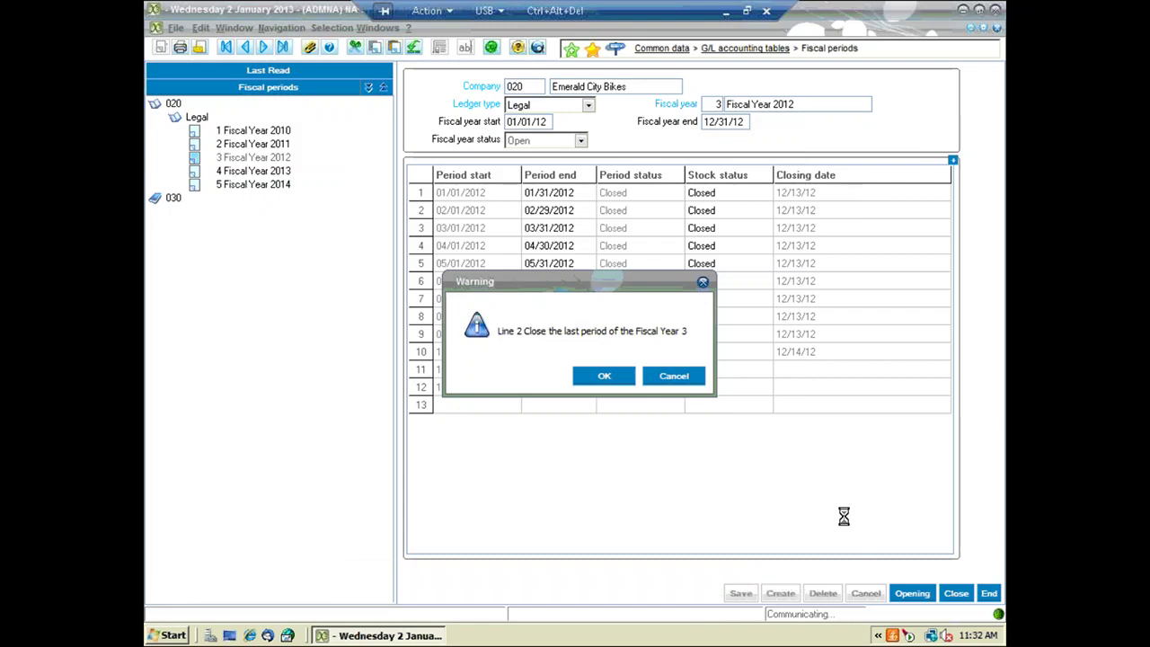
{"action": "left_click", "coordinate": [604, 377]}
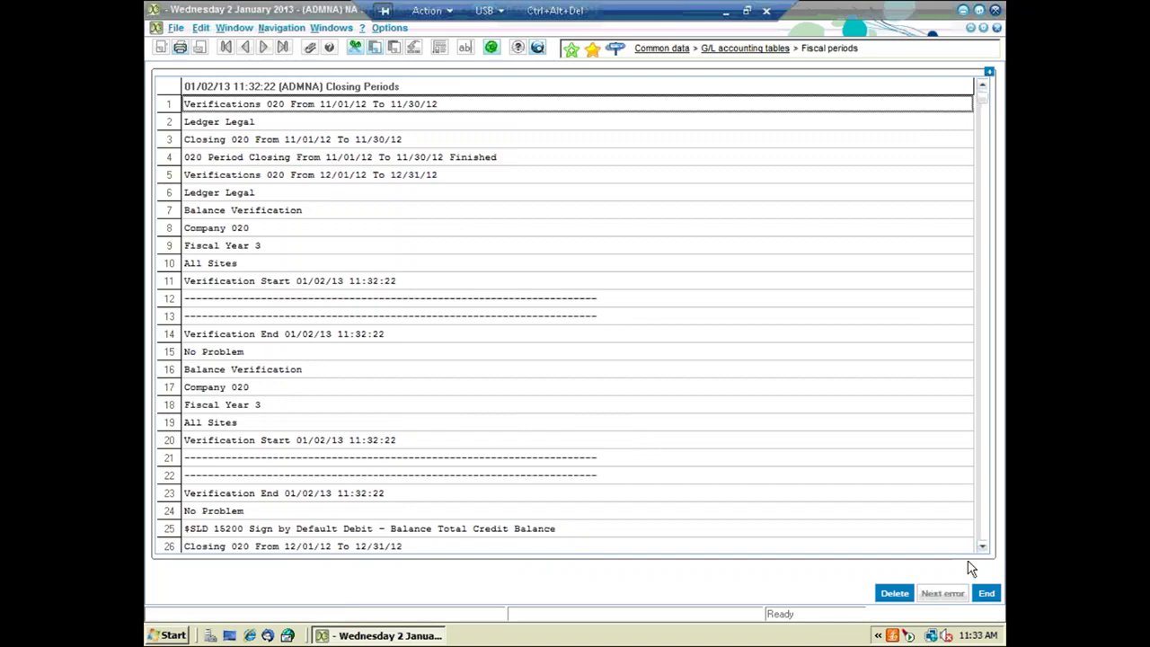
{"action": "left_click", "coordinate": [986, 593]}
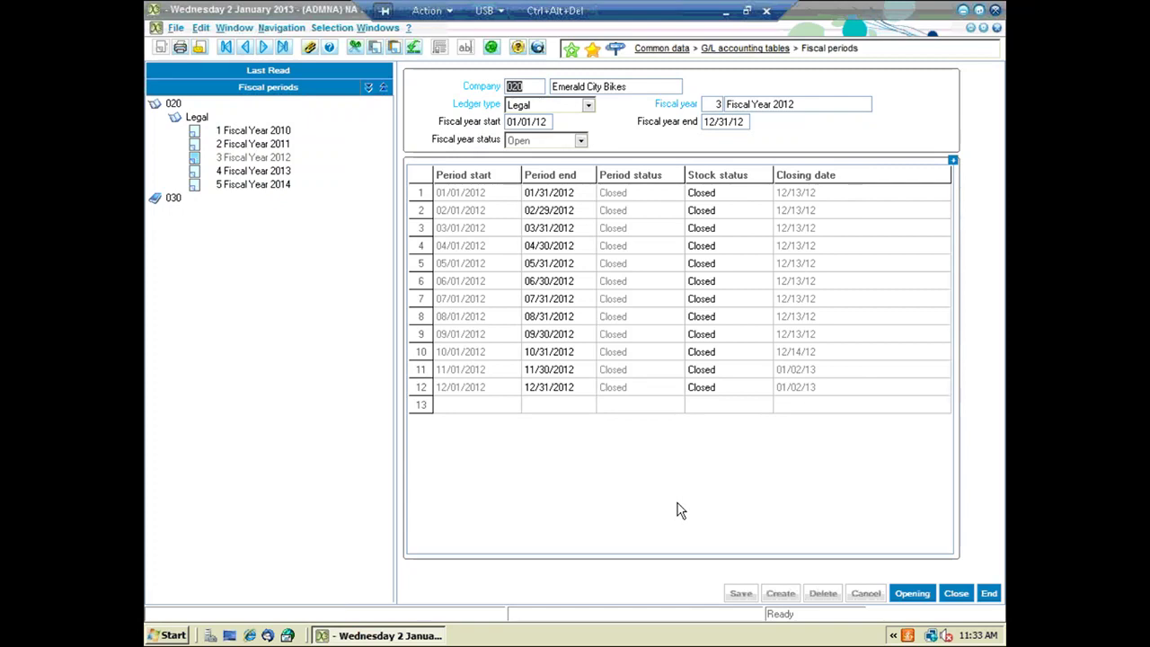
{"action": "left_click", "coordinate": [729, 13]}
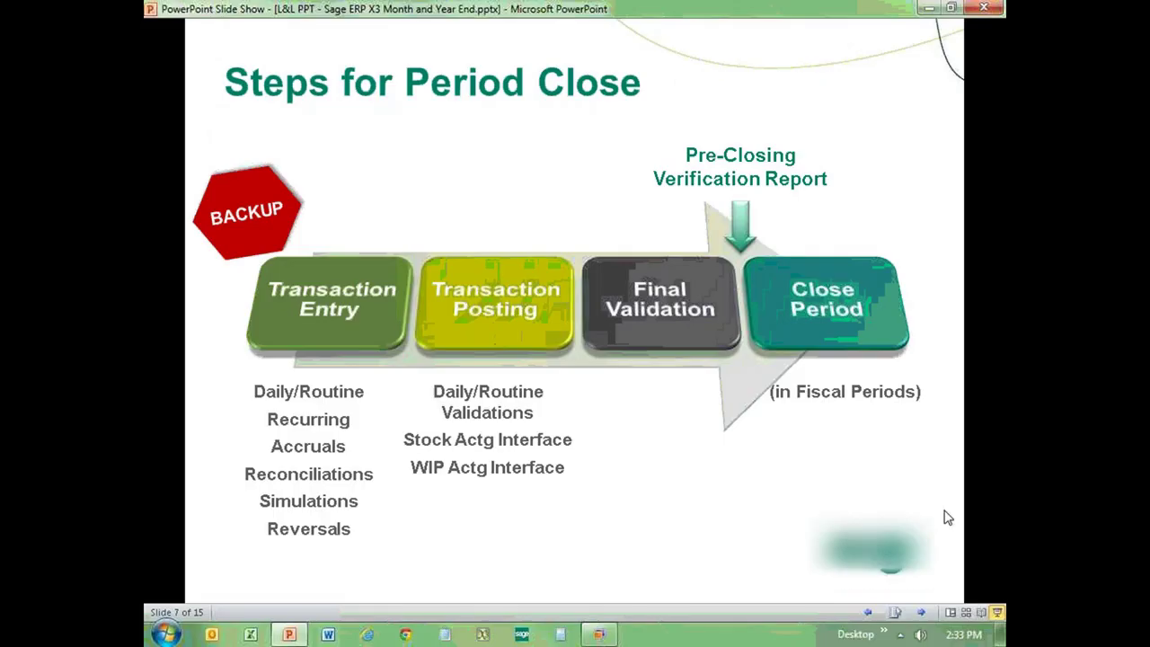
{"action": "left_click", "coordinate": [937, 558]}
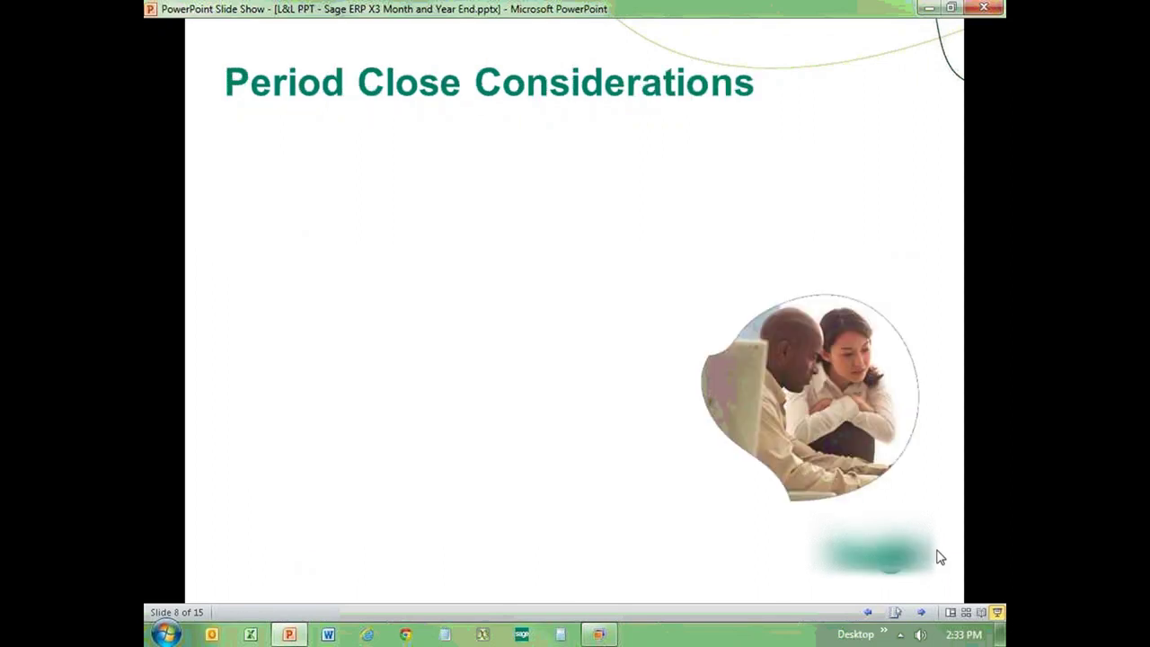
{"action": "left_click", "coordinate": [908, 436]}
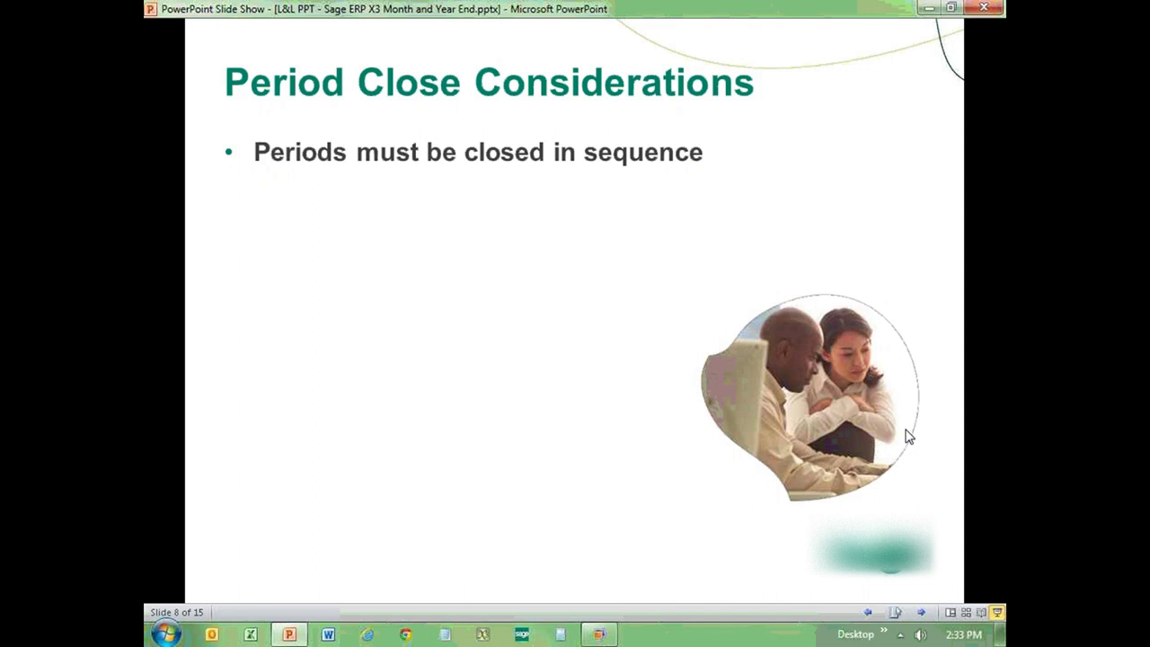
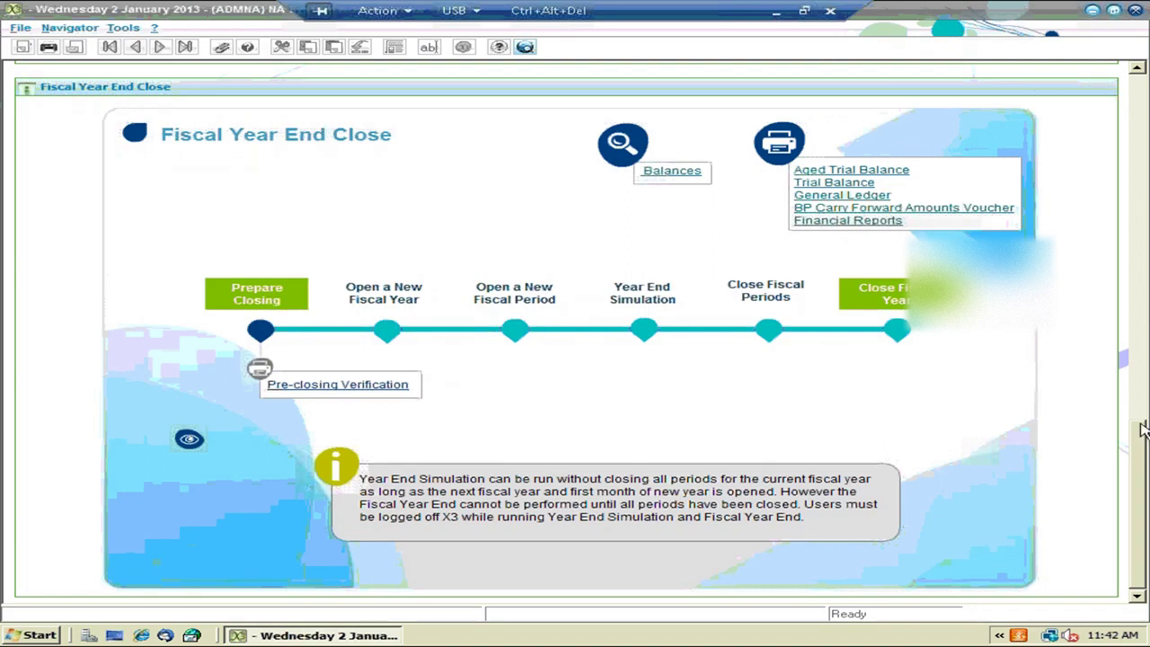
Review the USA account classes and their carry-forward settings in the Financials parameters, and close the screen
{"action": "left_click_drag", "start_coordinate": [1139, 441], "coordinate": [1143, 97]}
{"action": "left_click", "coordinate": [206, 95]}
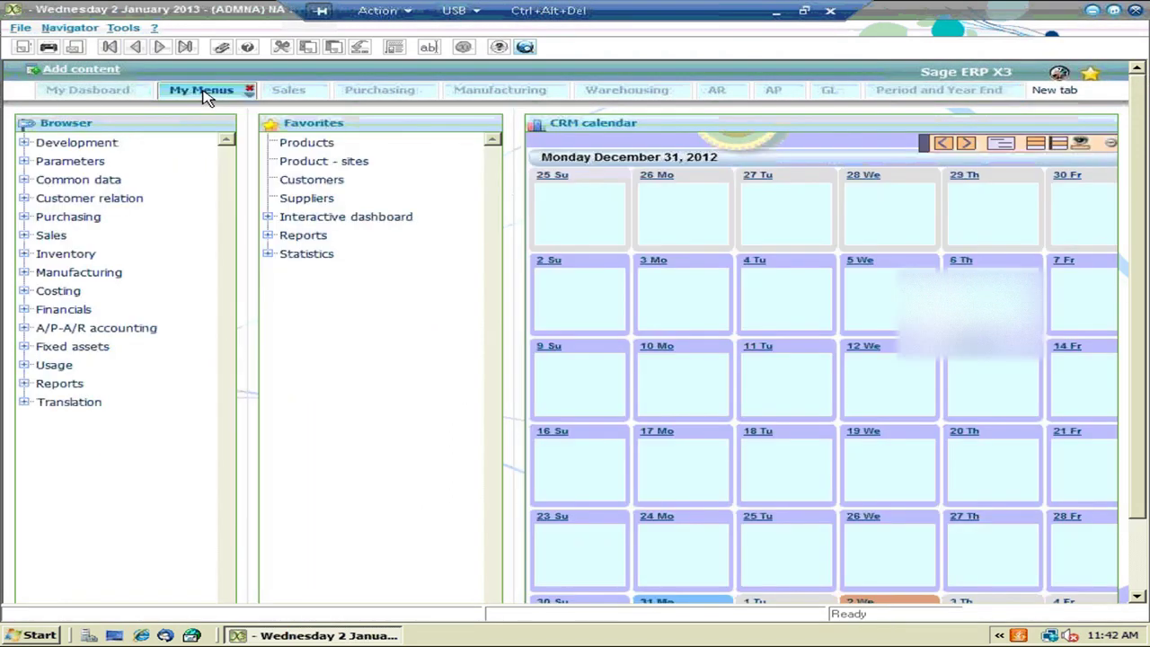
{"action": "left_click", "coordinate": [25, 162]}
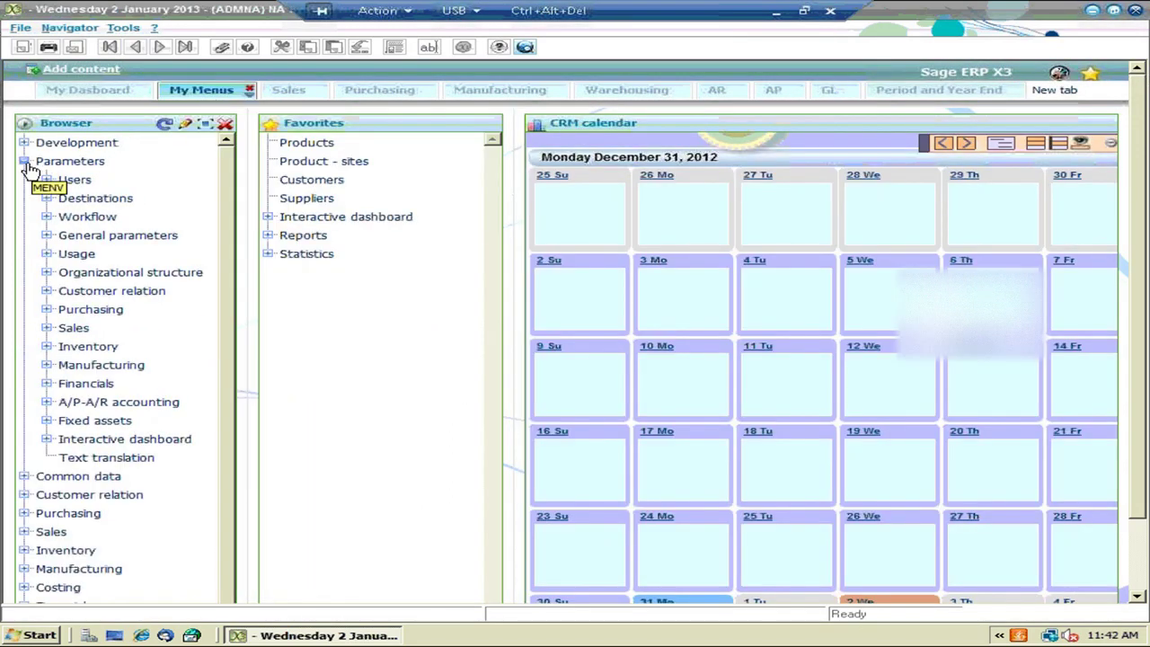
{"action": "left_click", "coordinate": [48, 386]}
{"action": "left_click", "coordinate": [114, 397]}
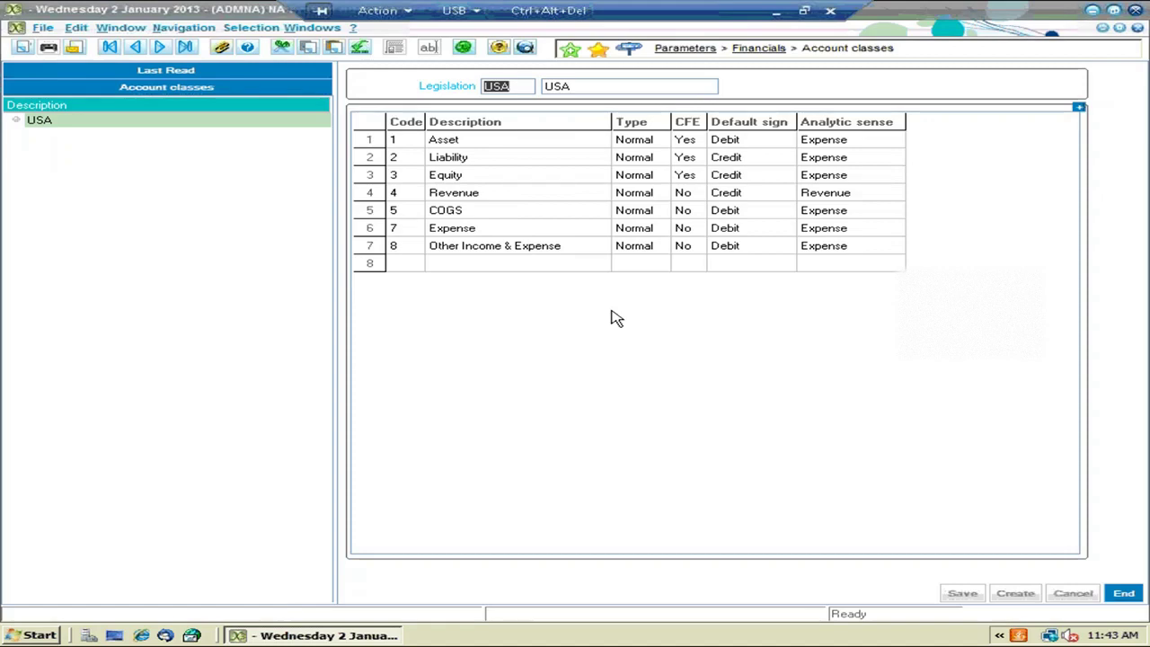
{"action": "left_click", "coordinate": [1126, 598]}
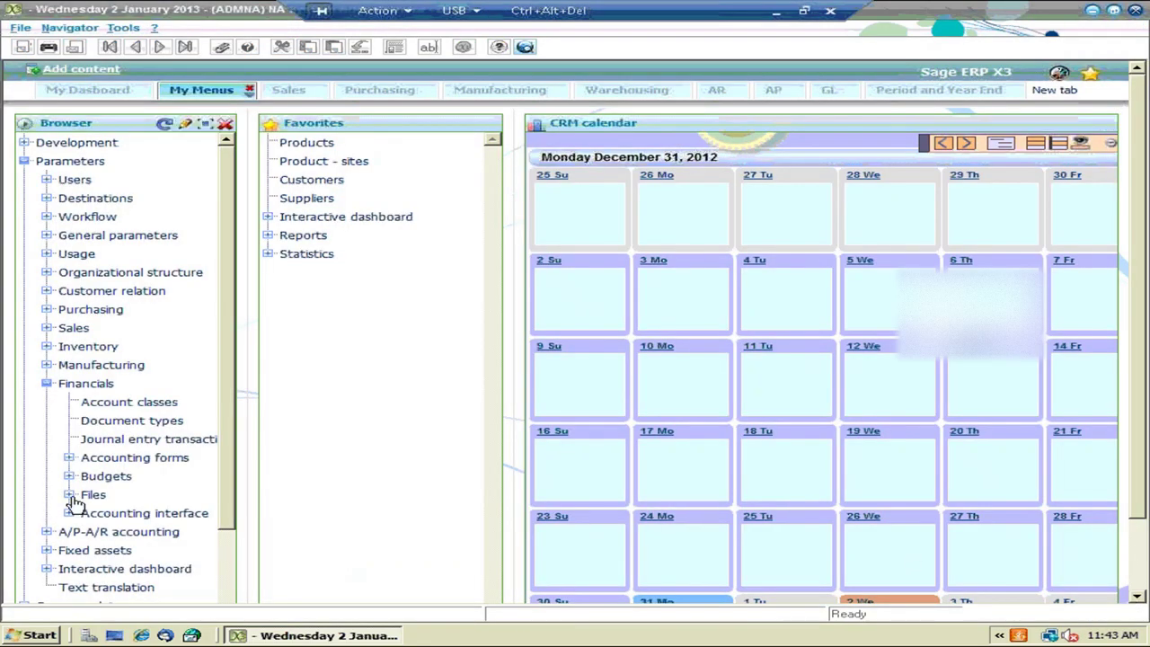
Open the NA chart of accounts from the Organizational structure parameters, examine its miscellaneous accounts, and close it
{"action": "left_click", "coordinate": [49, 273]}
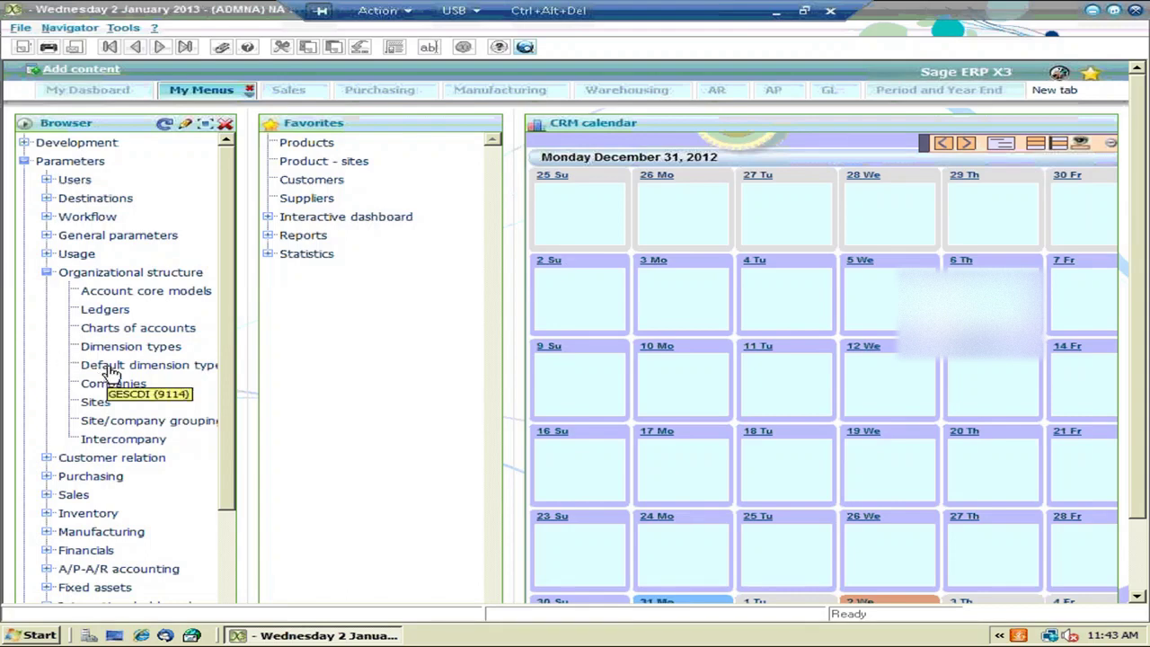
{"action": "left_click", "coordinate": [132, 329]}
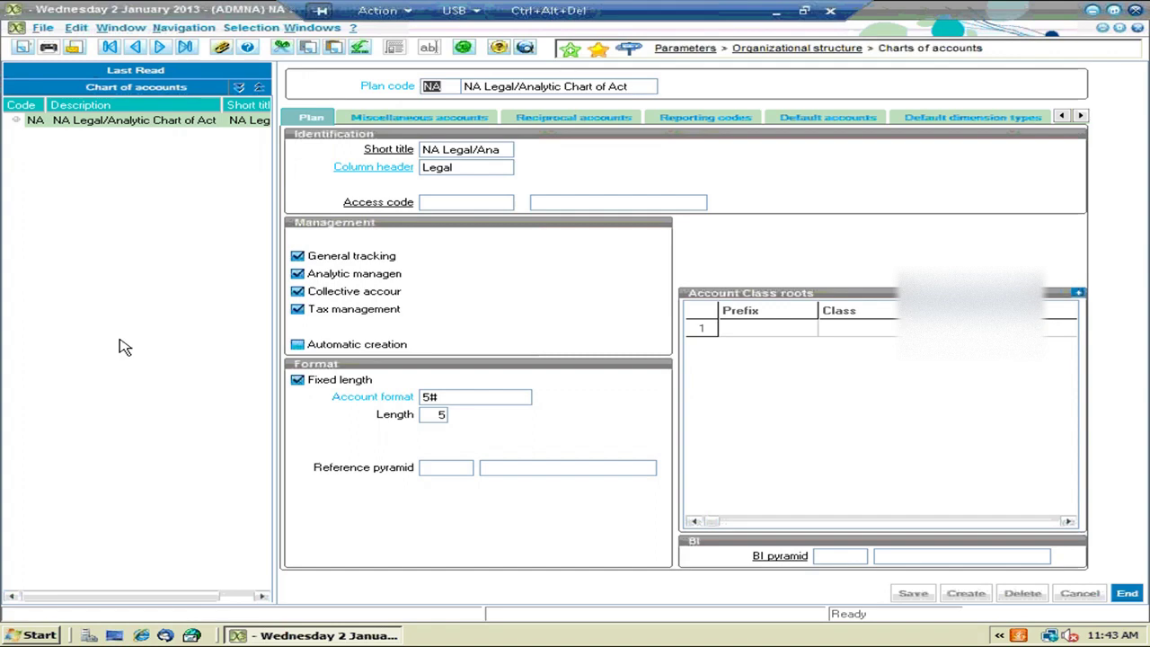
{"action": "left_click", "coordinate": [341, 122]}
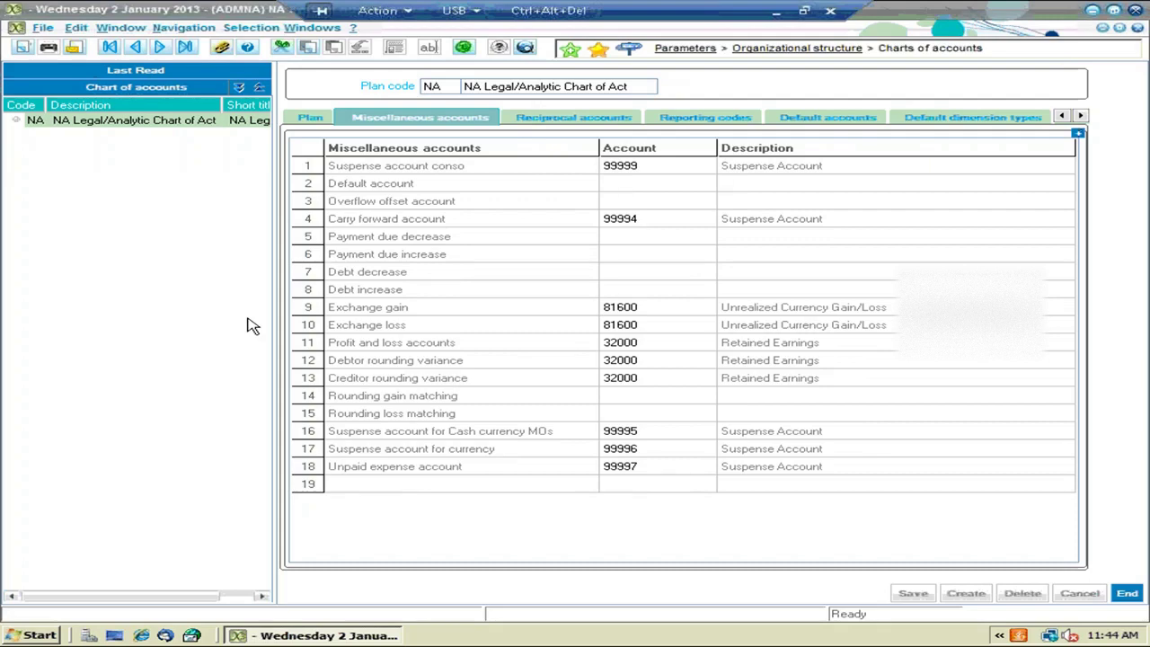
{"action": "left_click", "coordinate": [1128, 594]}
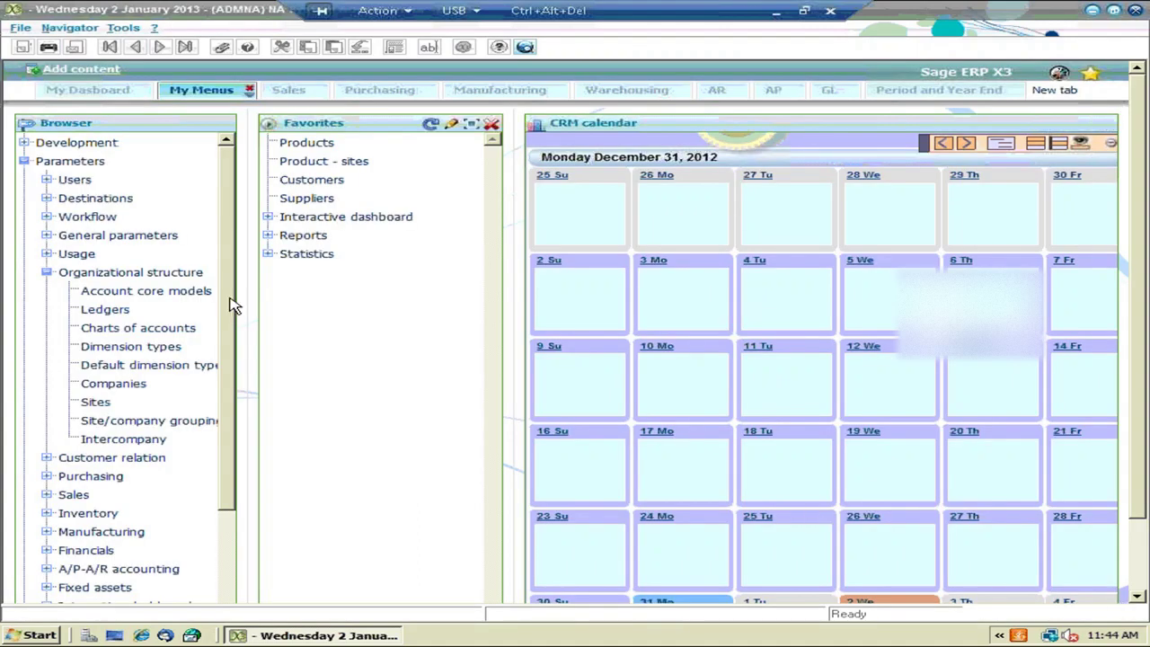
Open the general parameter values for the CPT Accounting module at folder level for DEMO
{"action": "left_click", "coordinate": [78, 239]}
{"action": "left_click", "coordinate": [118, 294]}
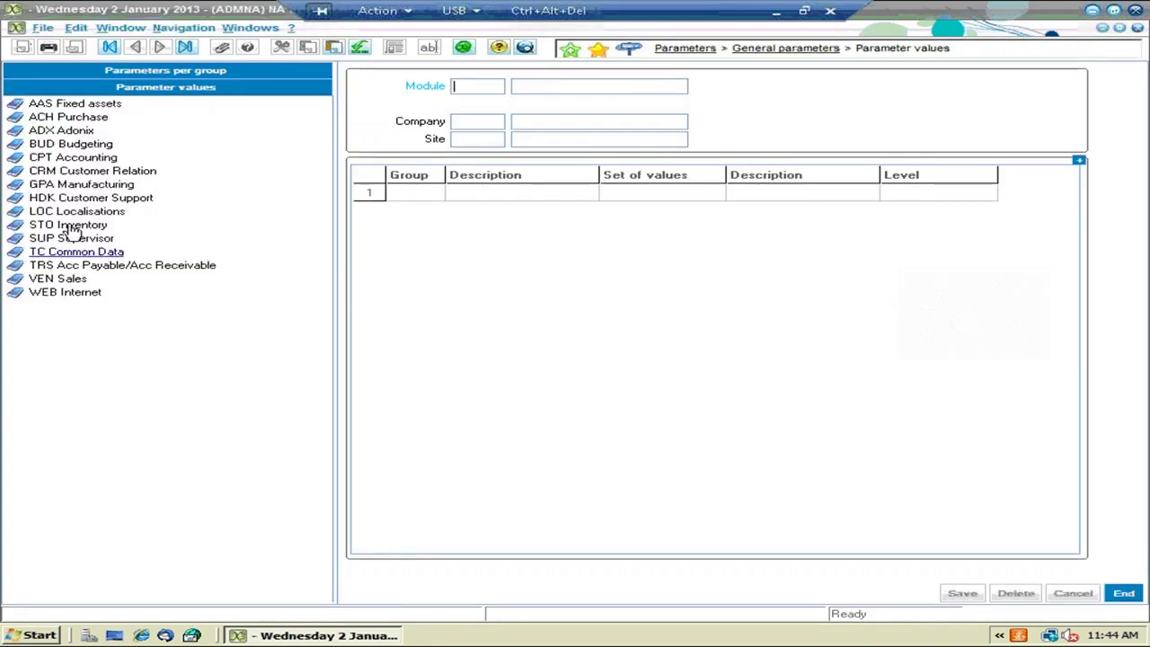
{"action": "left_click", "coordinate": [76, 159]}
{"action": "left_click", "coordinate": [74, 172]}
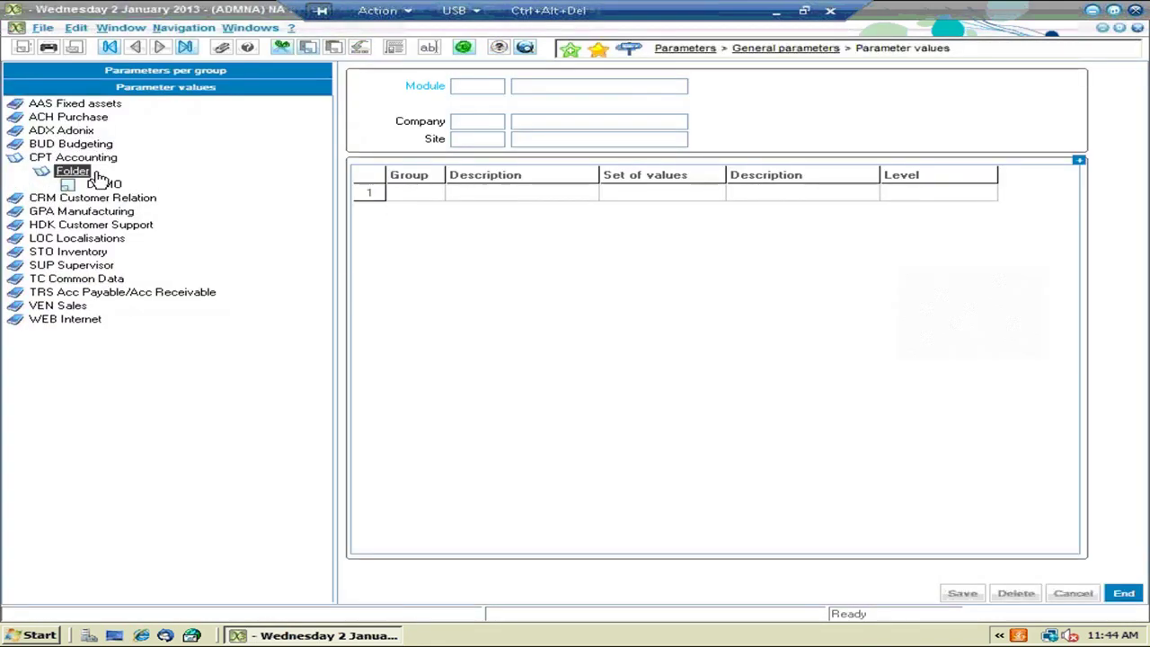
{"action": "left_click", "coordinate": [100, 184]}
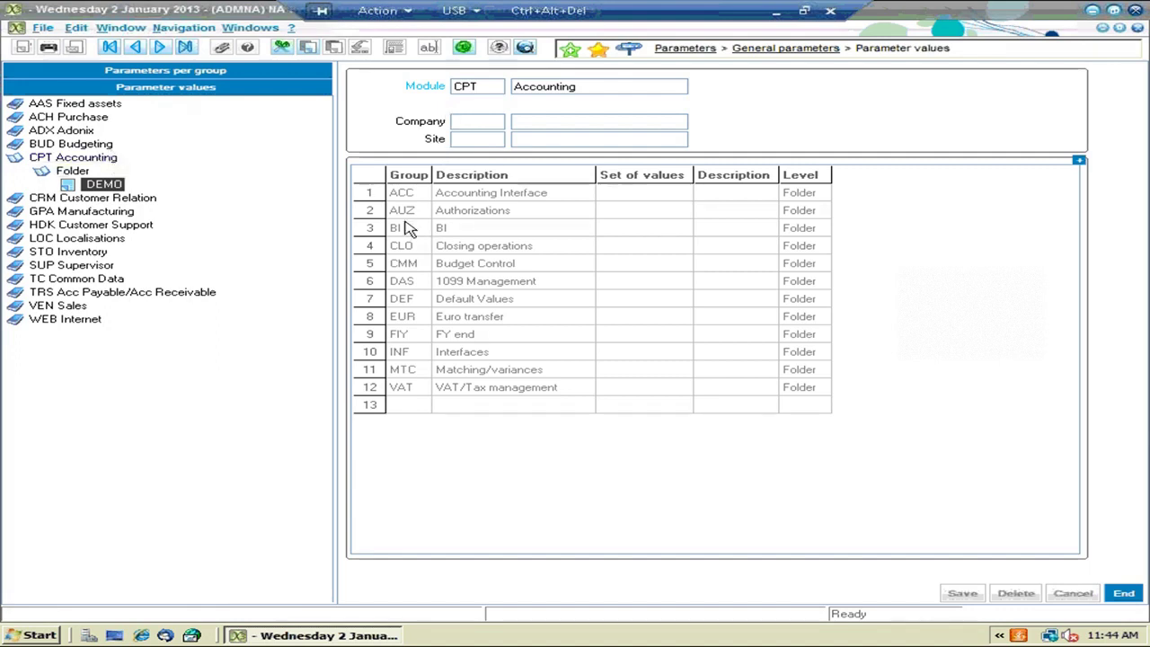
Examine the detailed values of the FIY (FY end) parameter group, and close the parameter values
{"action": "left_click", "coordinate": [398, 337]}
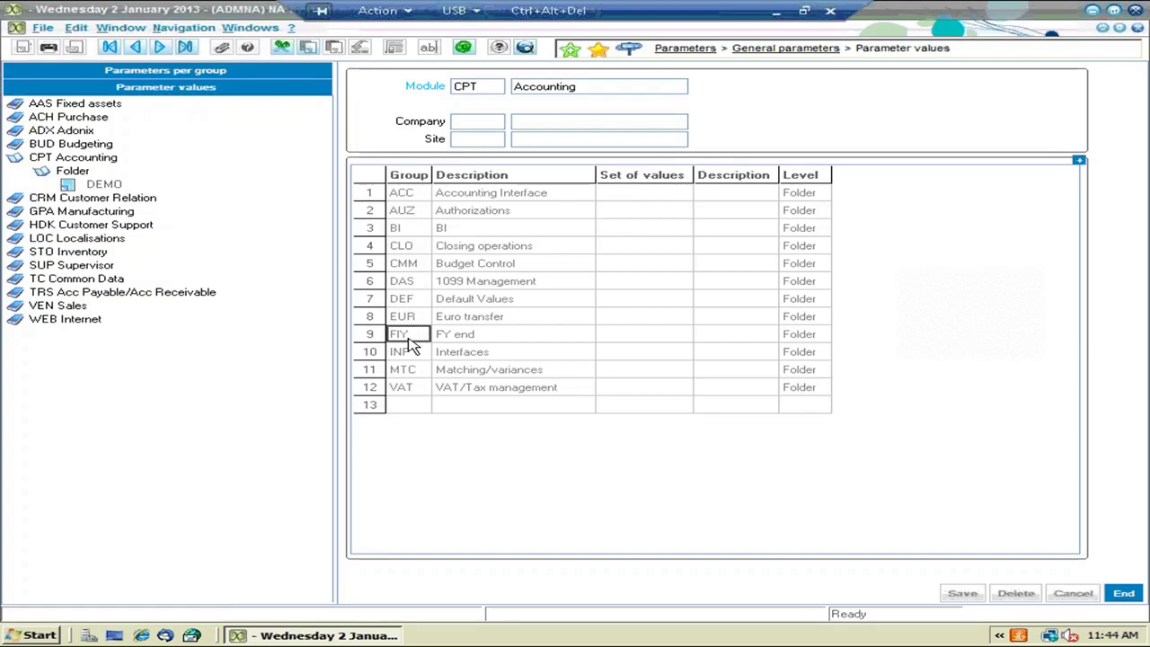
{"action": "right_click", "coordinate": [399, 345]}
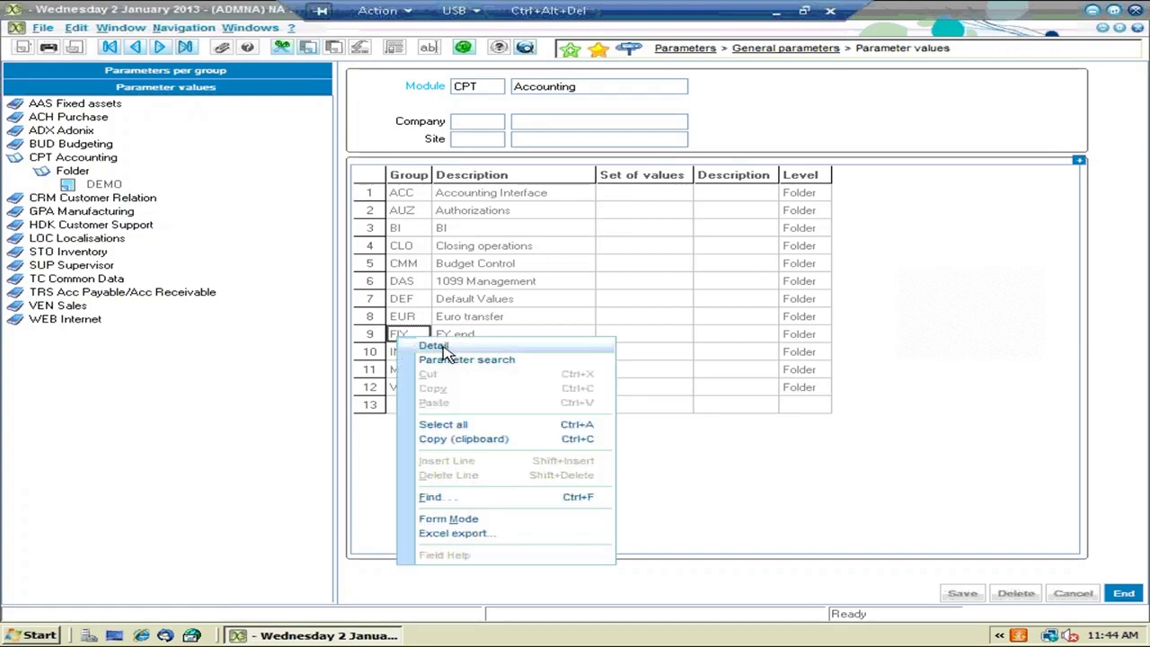
{"action": "left_click", "coordinate": [433, 346]}
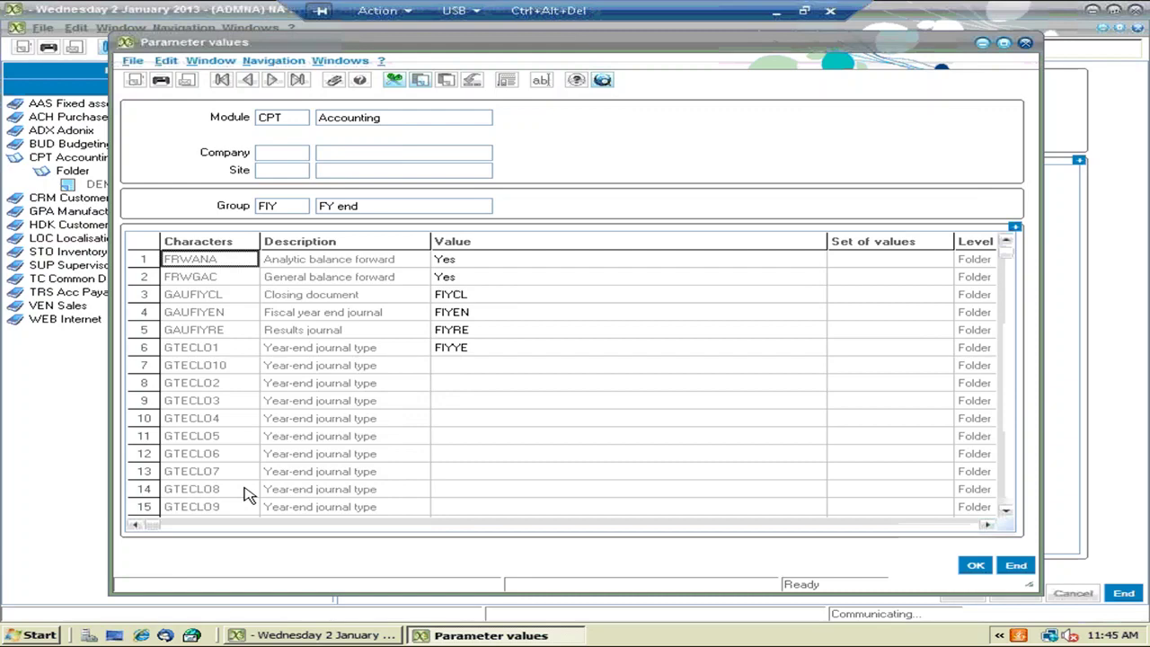
{"action": "left_click", "coordinate": [1015, 565]}
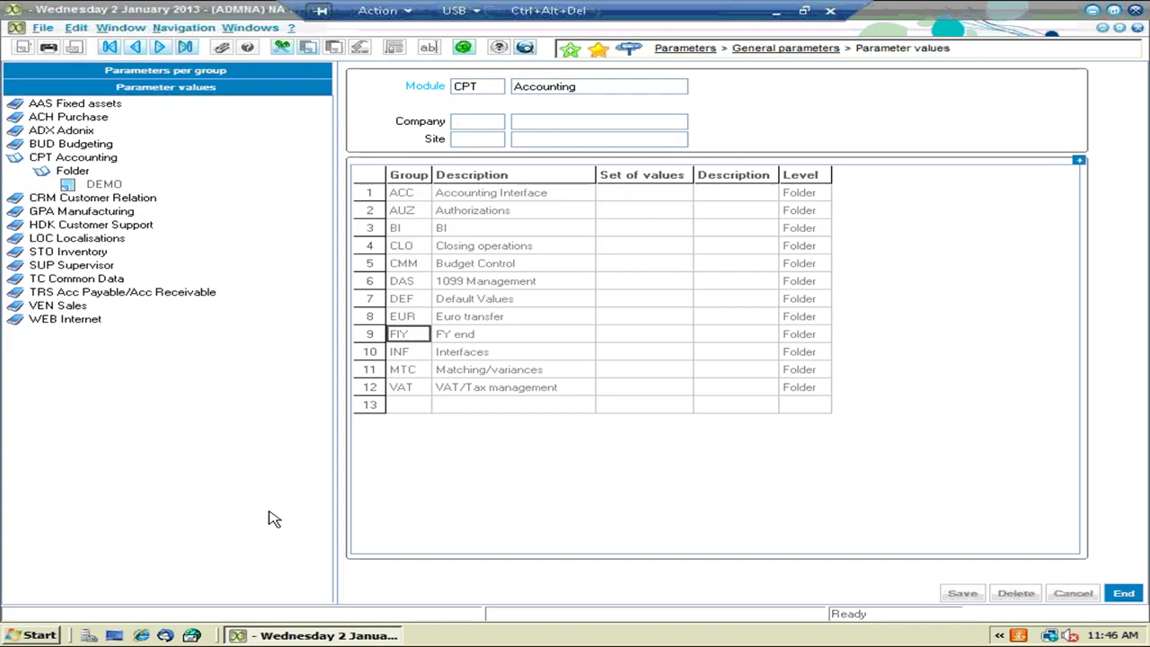
{"action": "left_click", "coordinate": [1125, 594]}
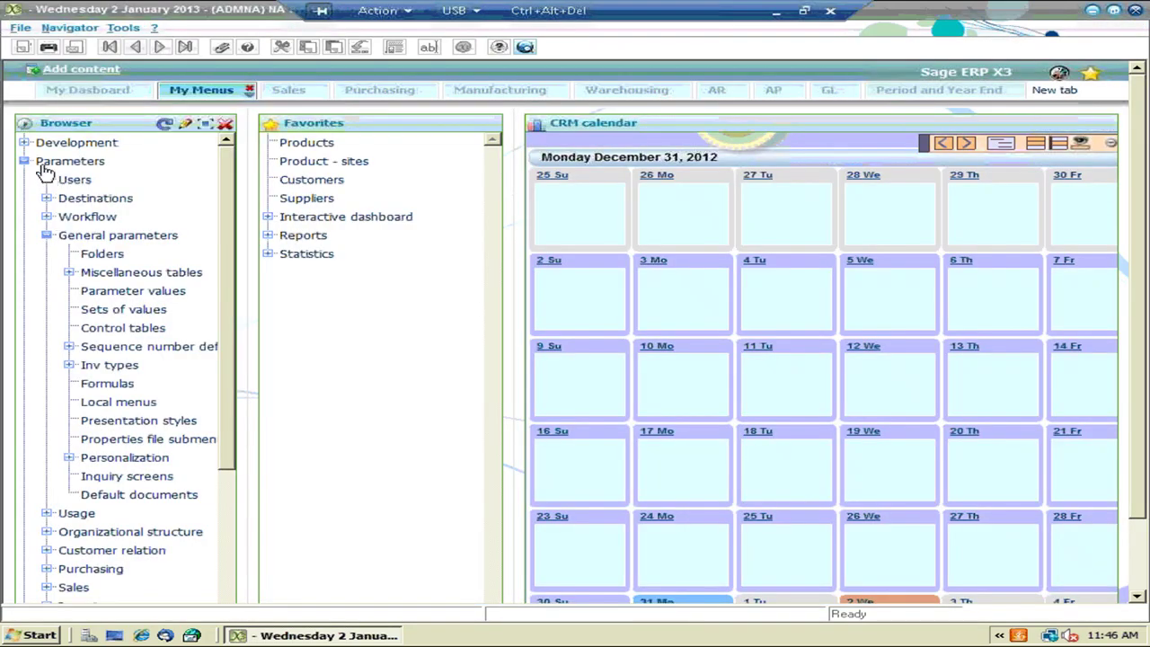
Open the journal codes in the General section of the G/L accounting tables under Common data
{"action": "left_click", "coordinate": [41, 164]}
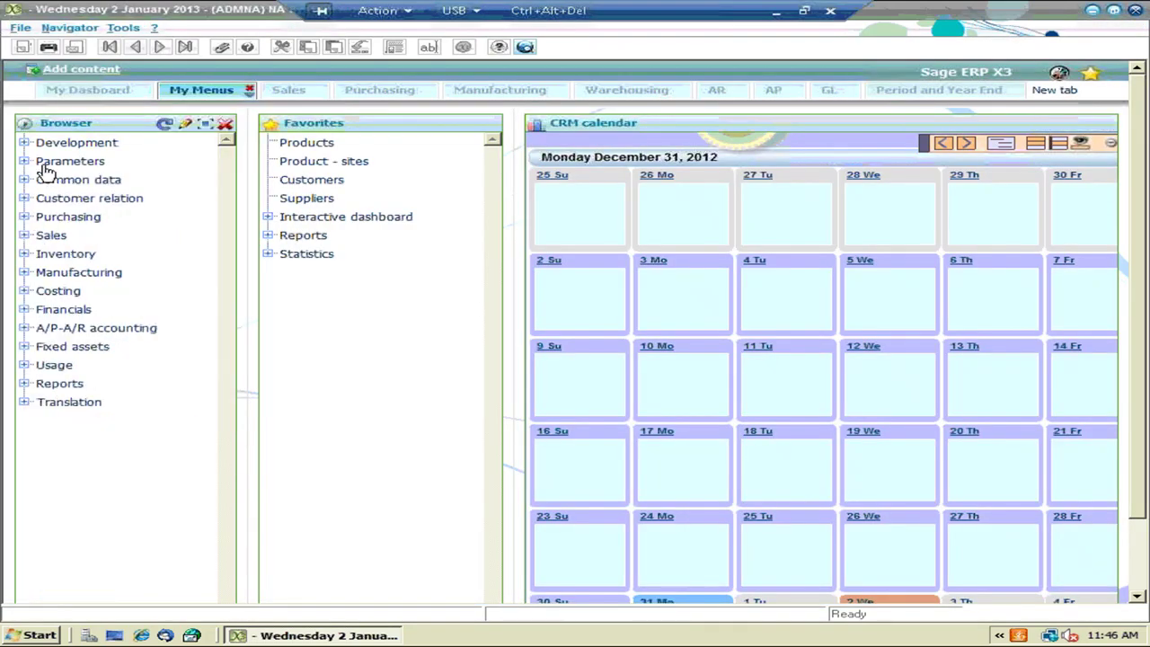
{"action": "left_click", "coordinate": [65, 184]}
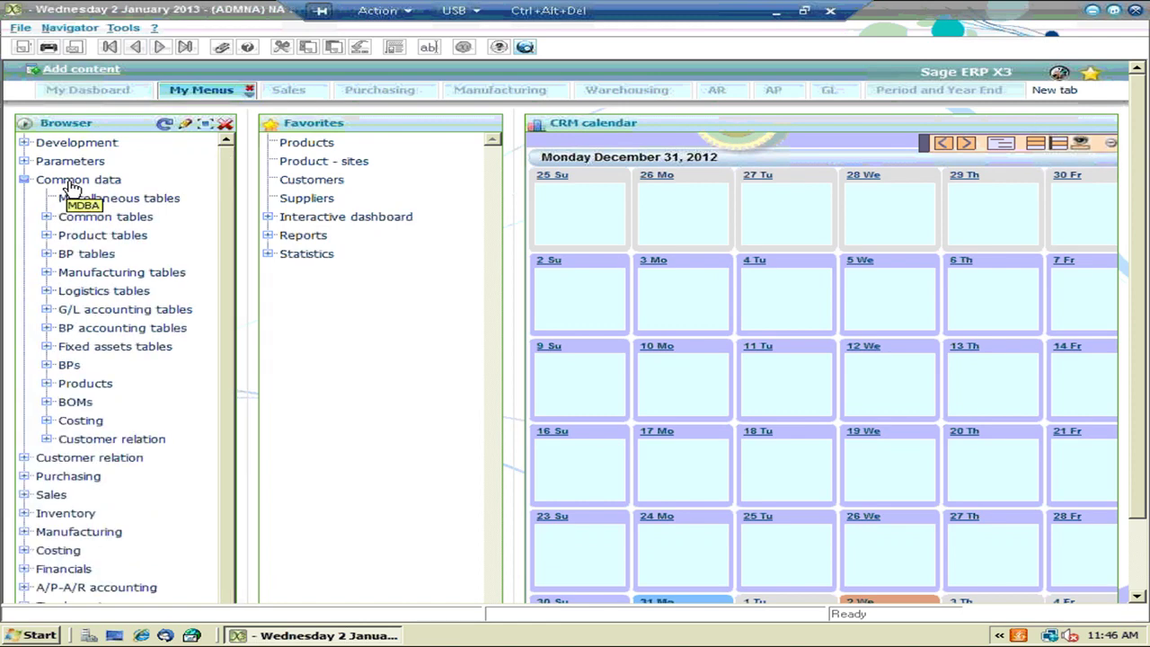
{"action": "left_click", "coordinate": [108, 313]}
{"action": "left_click", "coordinate": [98, 329]}
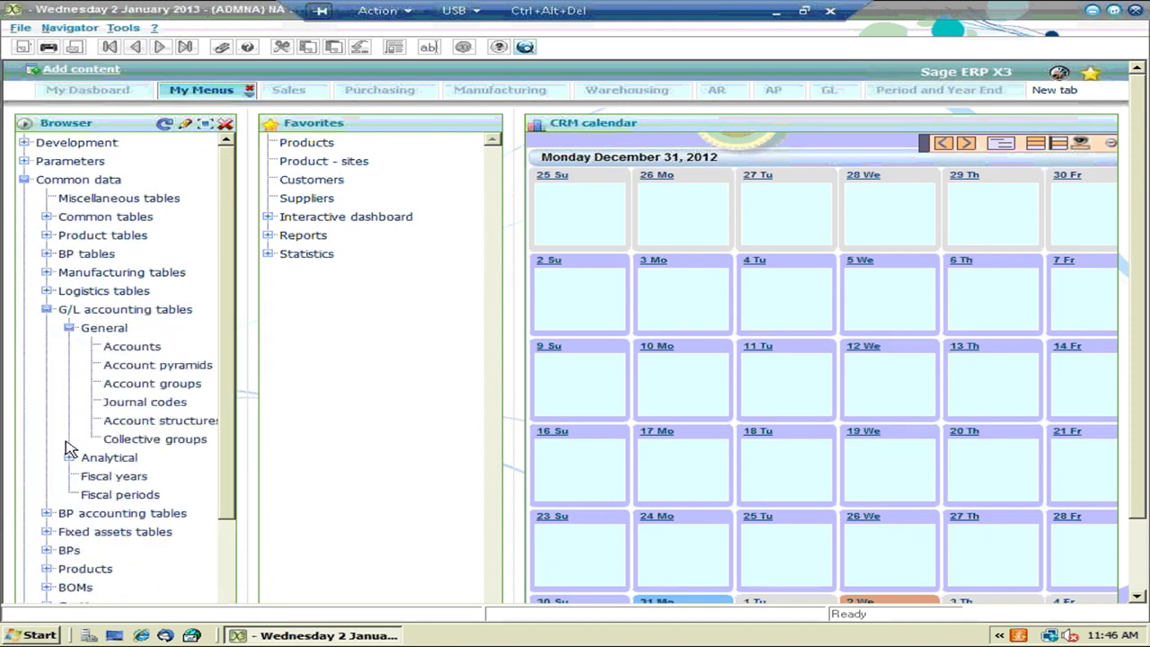
{"action": "left_click", "coordinate": [130, 406]}
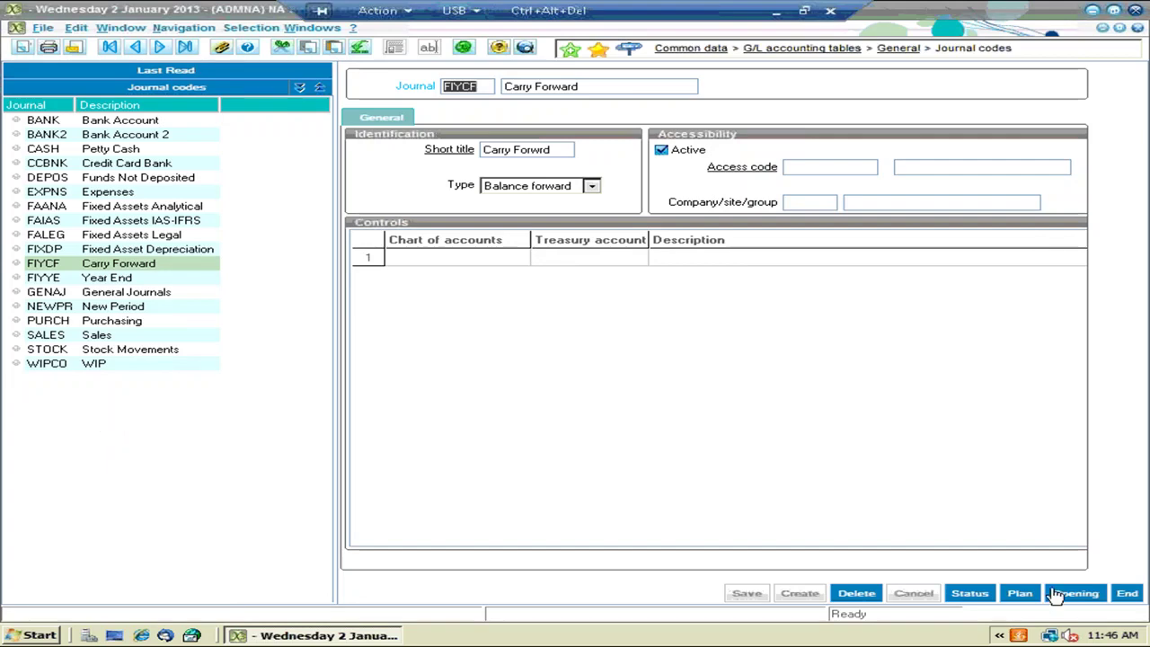
Examine the opening period of the FIYCF Carry Forward journal for company 020, and close the journal codes
{"action": "left_click", "coordinate": [971, 594]}
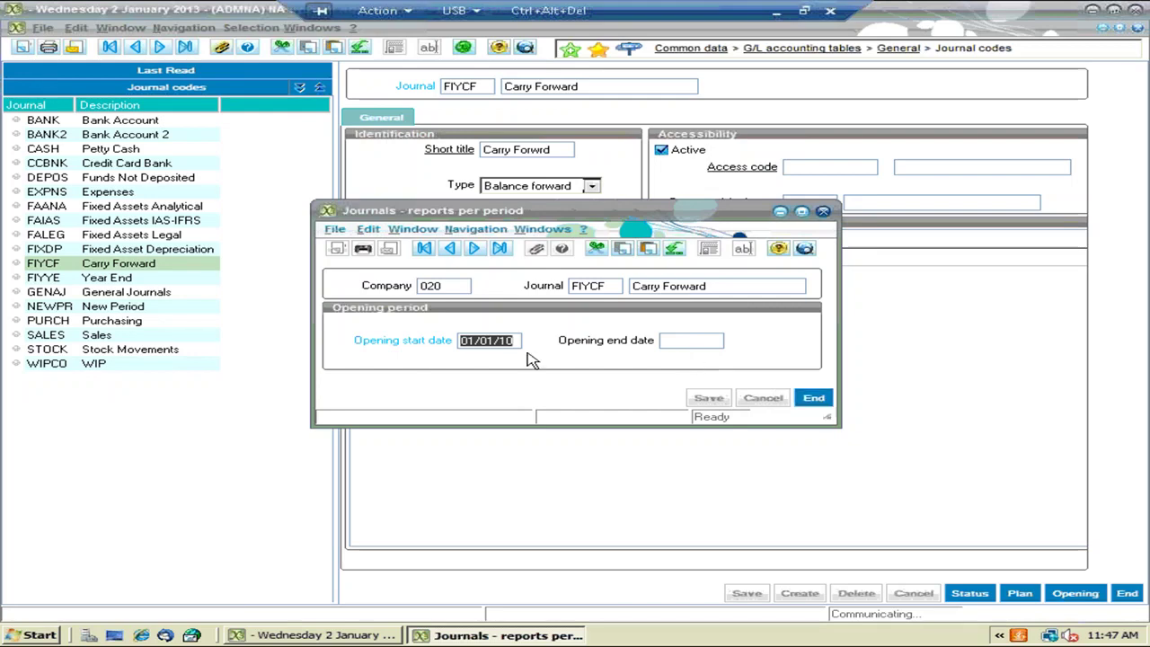
{"action": "left_click", "coordinate": [825, 402]}
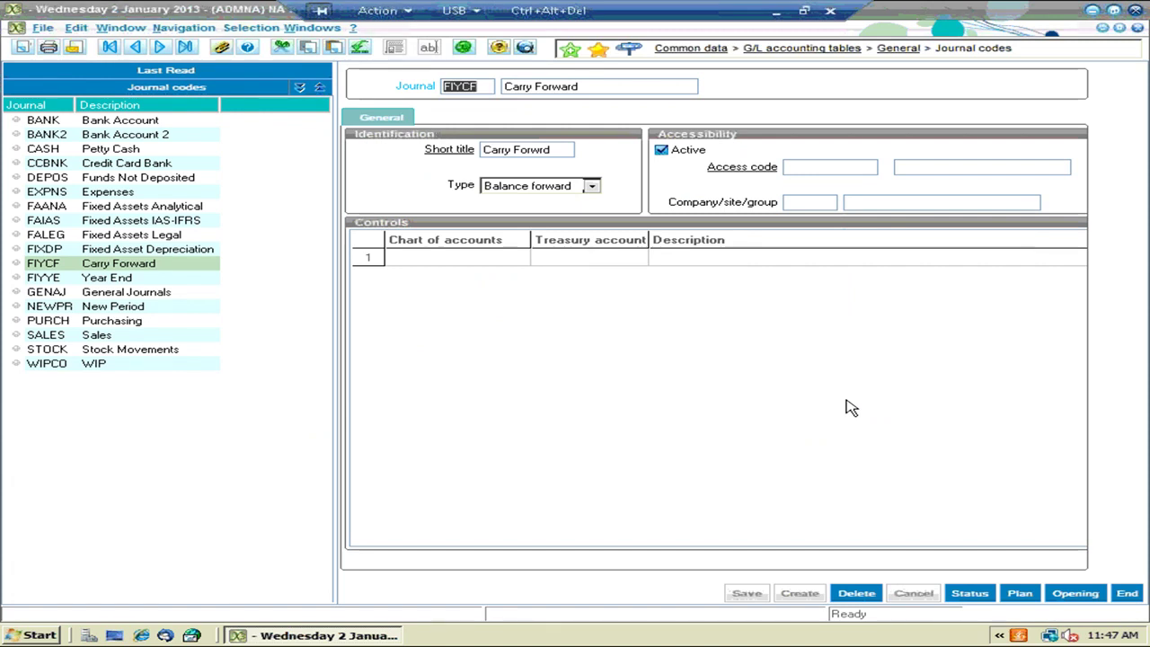
{"action": "left_click", "coordinate": [1128, 593]}
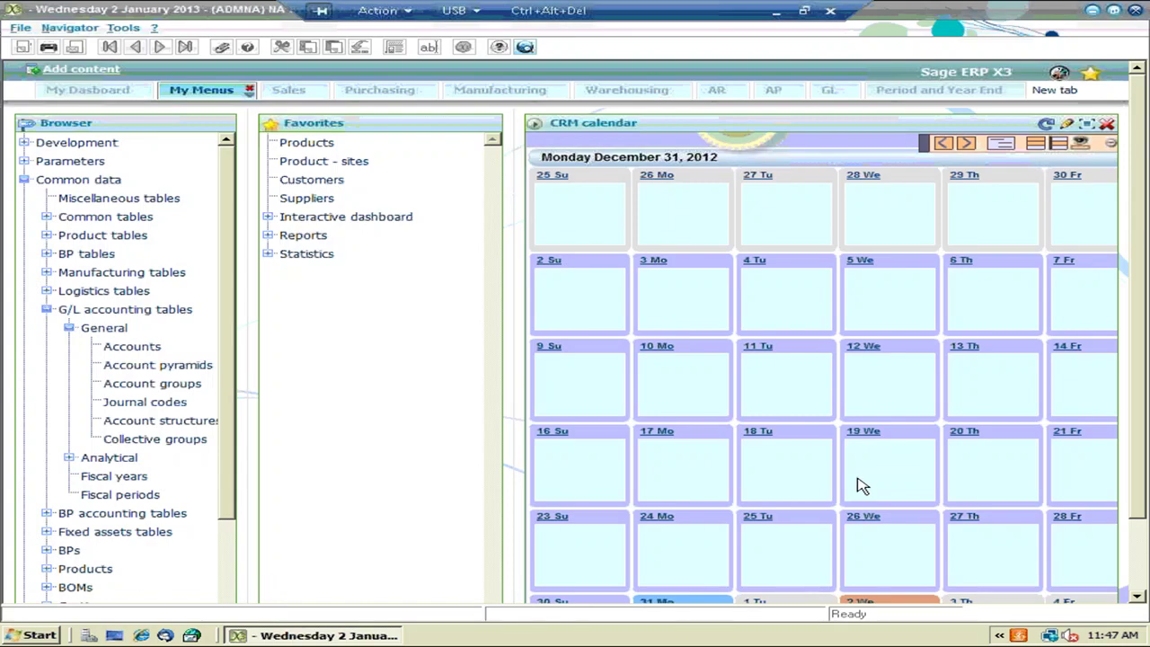
{"action": "left_click", "coordinate": [919, 90]}
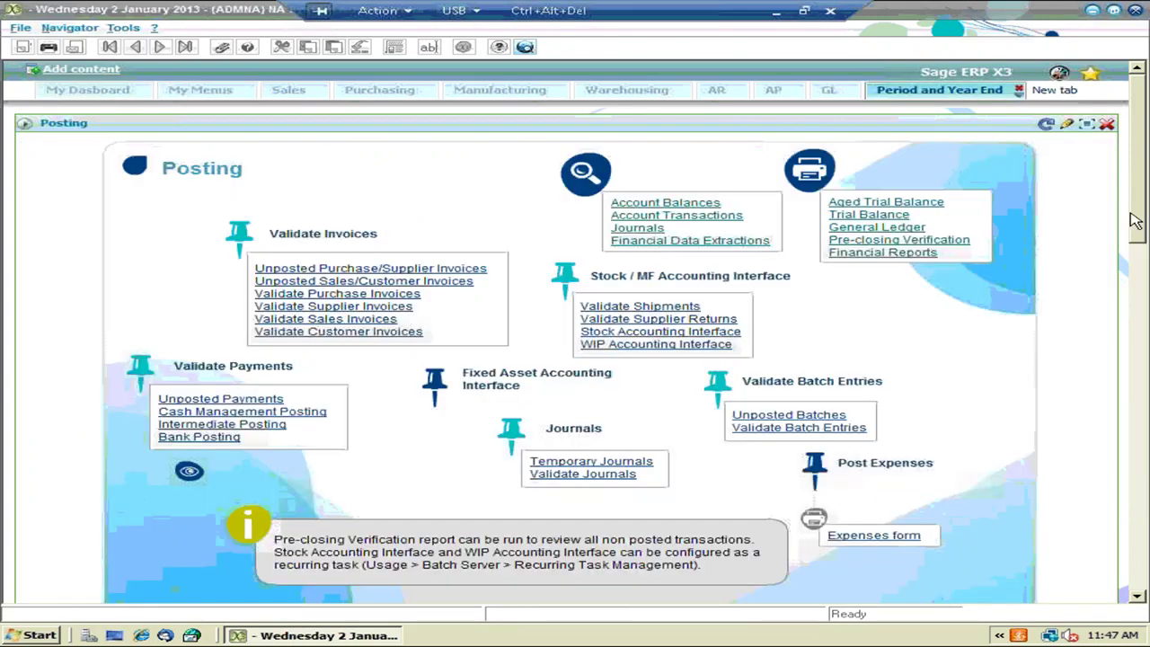
{"action": "left_click", "coordinate": [1142, 378]}
{"action": "scroll", "coordinate": [1020, 493], "scroll_direction": "down", "scroll_amount": 10}
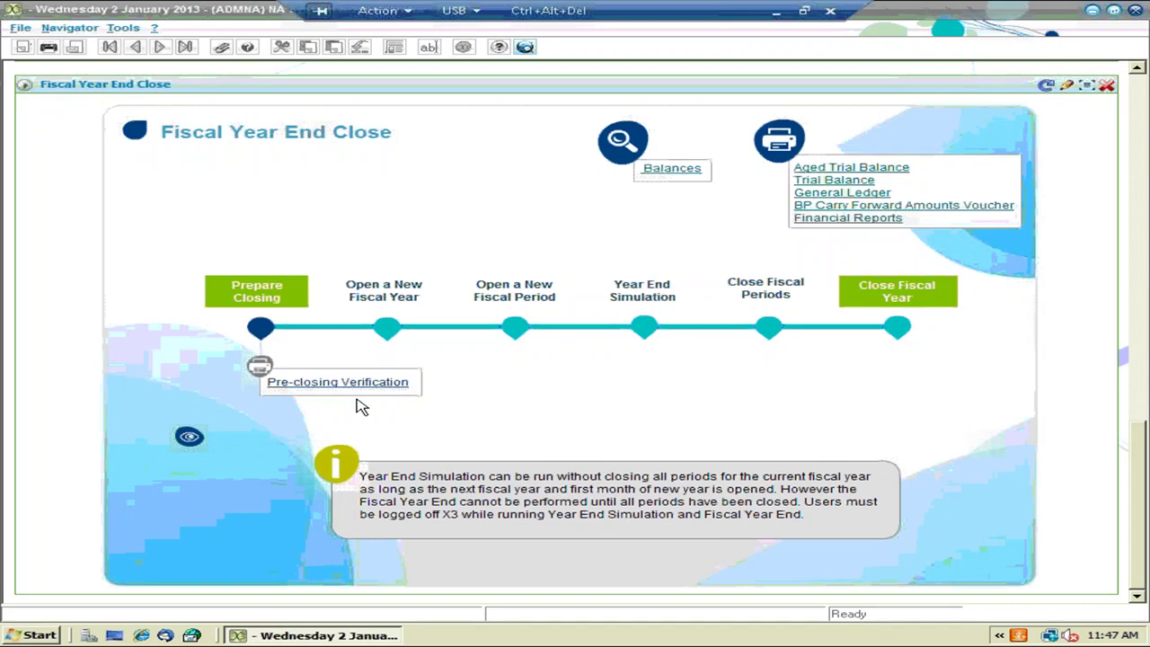
{"action": "left_click", "coordinate": [387, 330]}
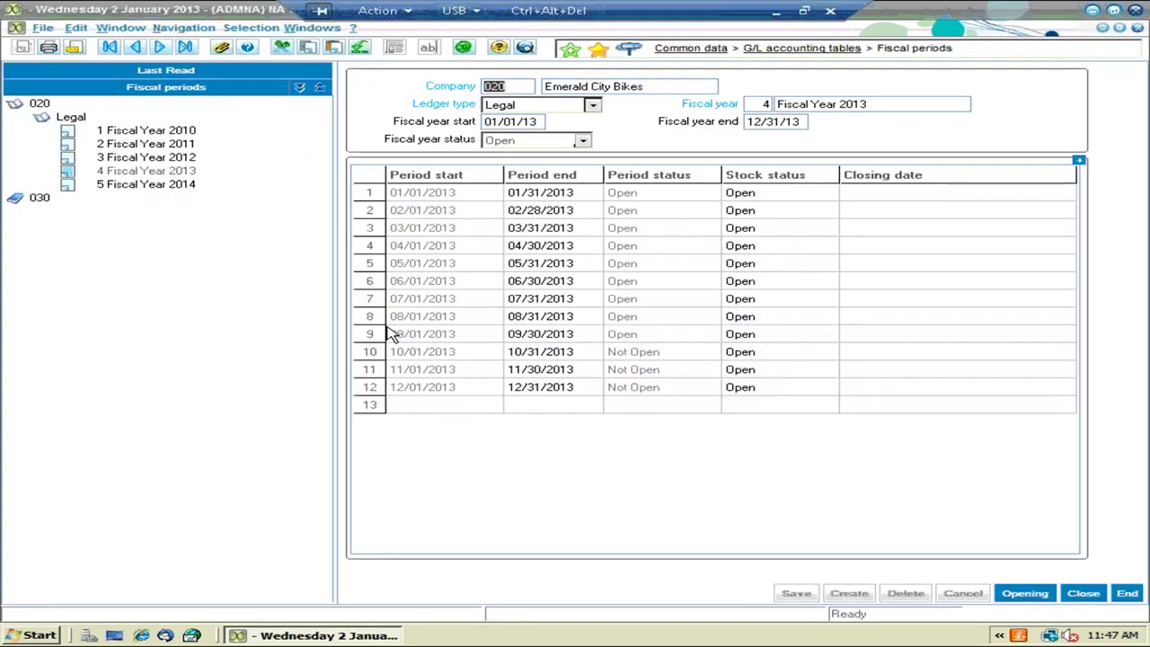
{"action": "left_click", "coordinate": [1126, 595]}
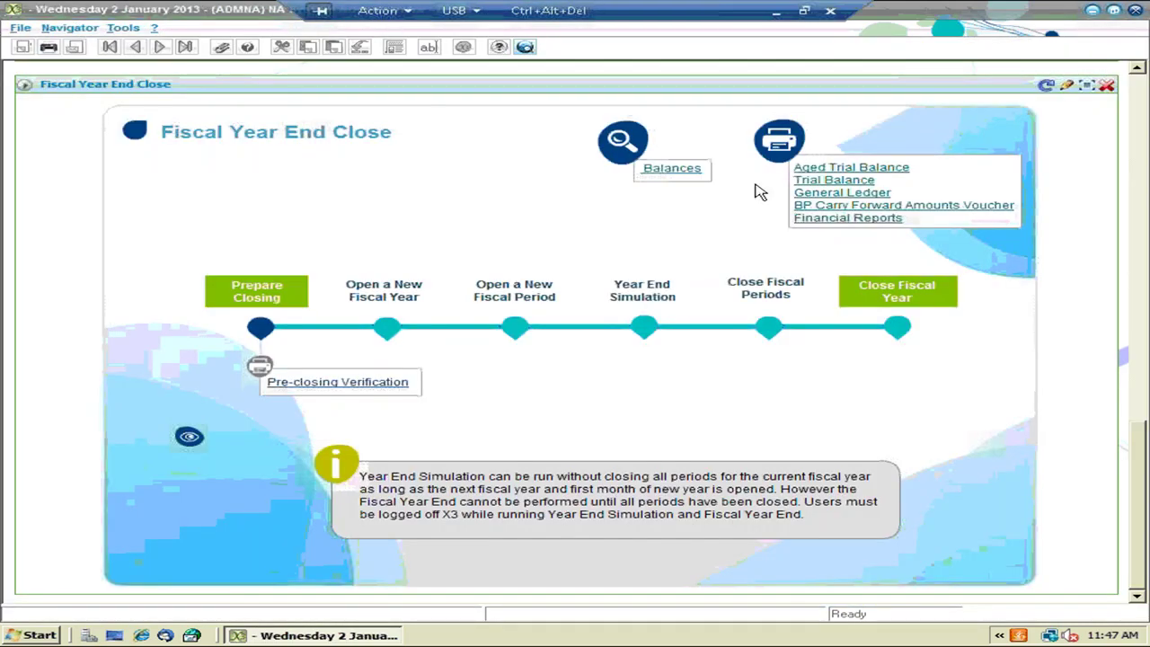
{"action": "scroll", "coordinate": [130, 146], "scroll_direction": "up", "scroll_amount": 15}
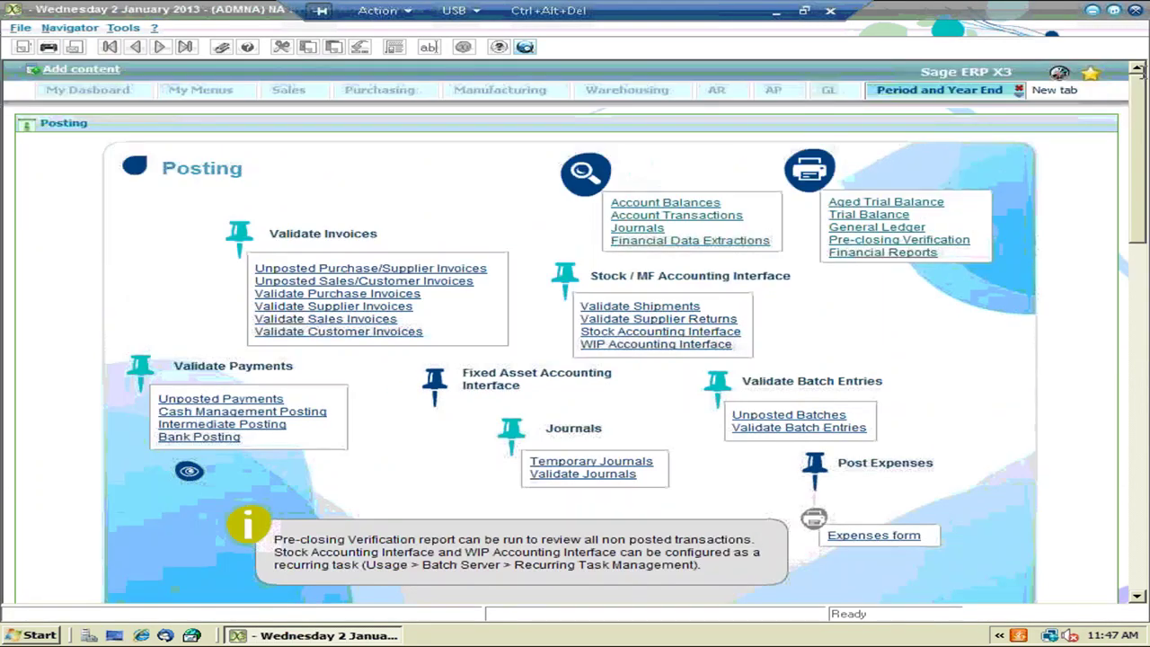
Open the fiscal years in the G/L accounting tables and check the status of company 020's 2012 and 2013 fiscal years
{"action": "left_click", "coordinate": [191, 94]}
{"action": "left_click", "coordinate": [93, 181]}
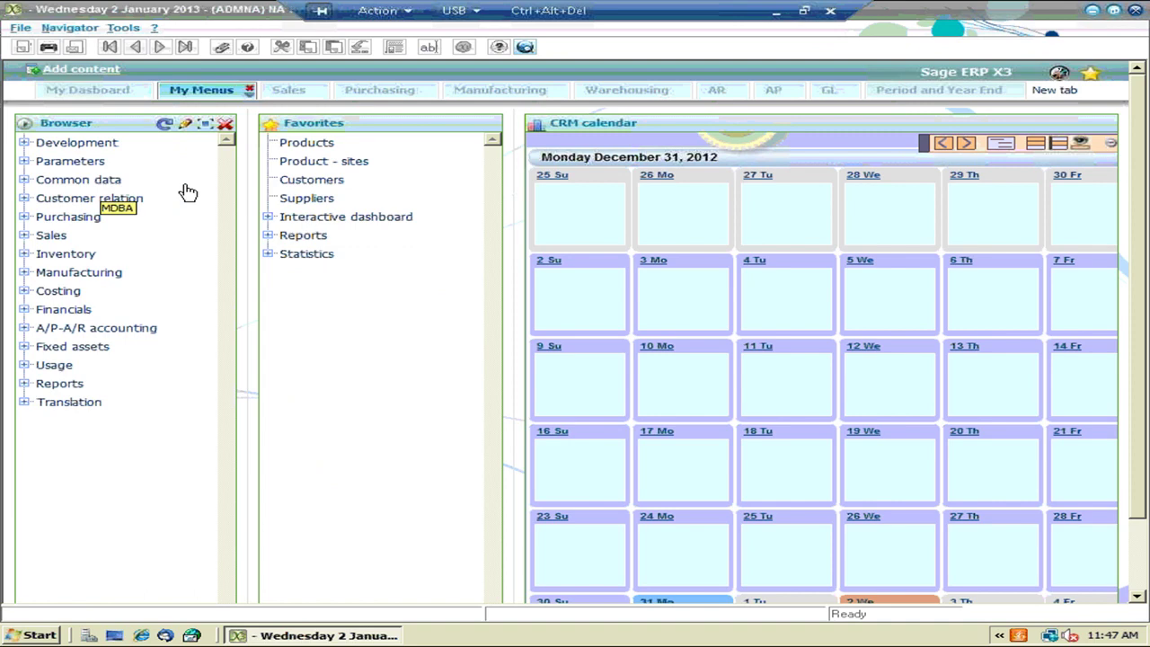
{"action": "left_click", "coordinate": [98, 181]}
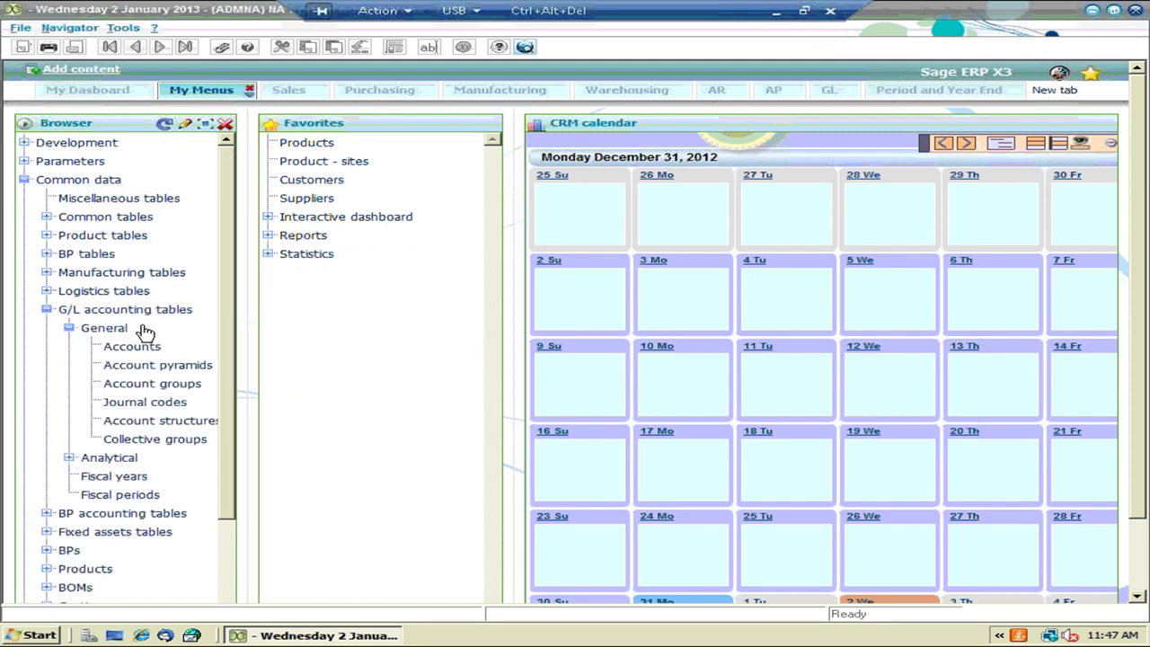
{"action": "left_click", "coordinate": [124, 482]}
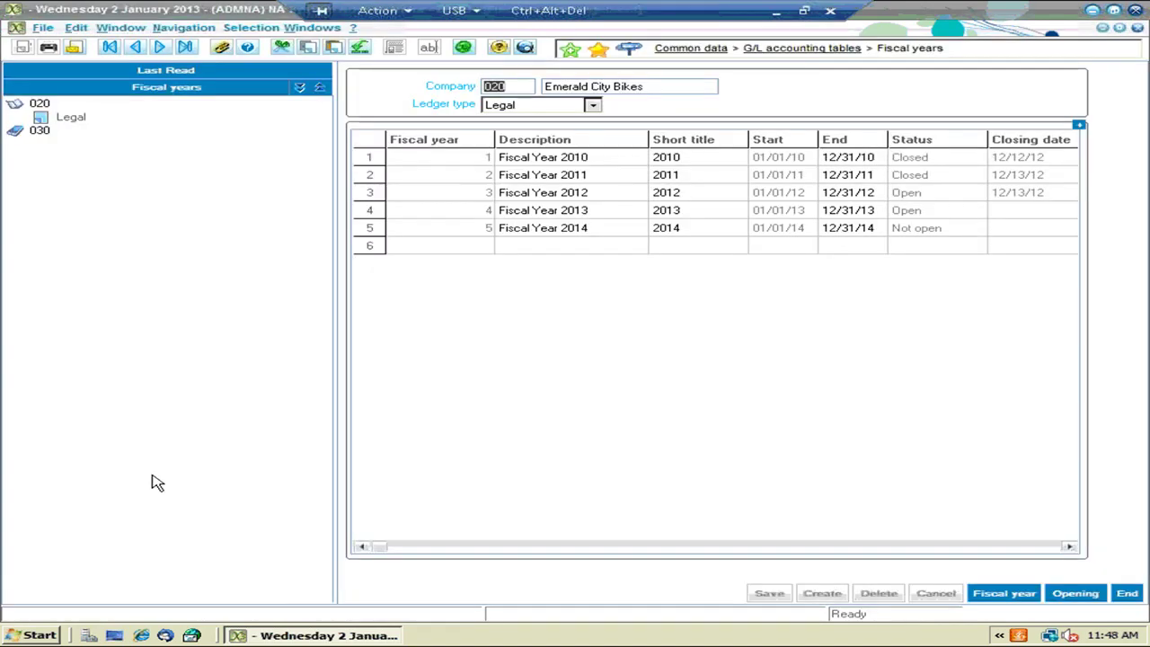
{"action": "left_click", "coordinate": [370, 212]}
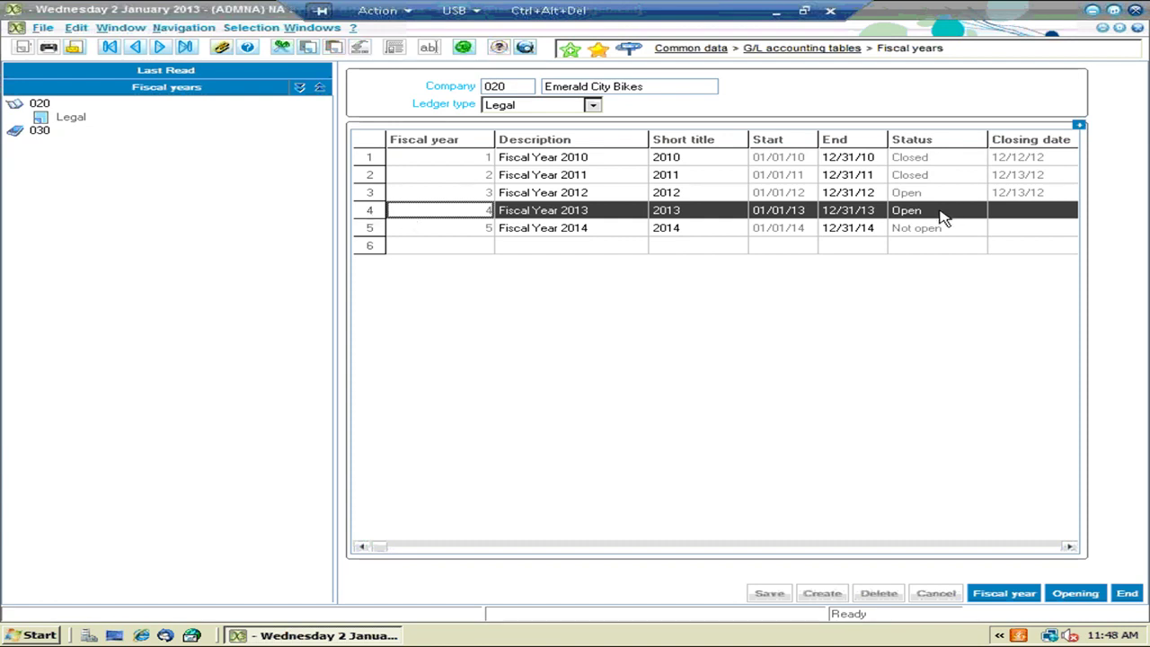
{"action": "left_click", "coordinate": [374, 195]}
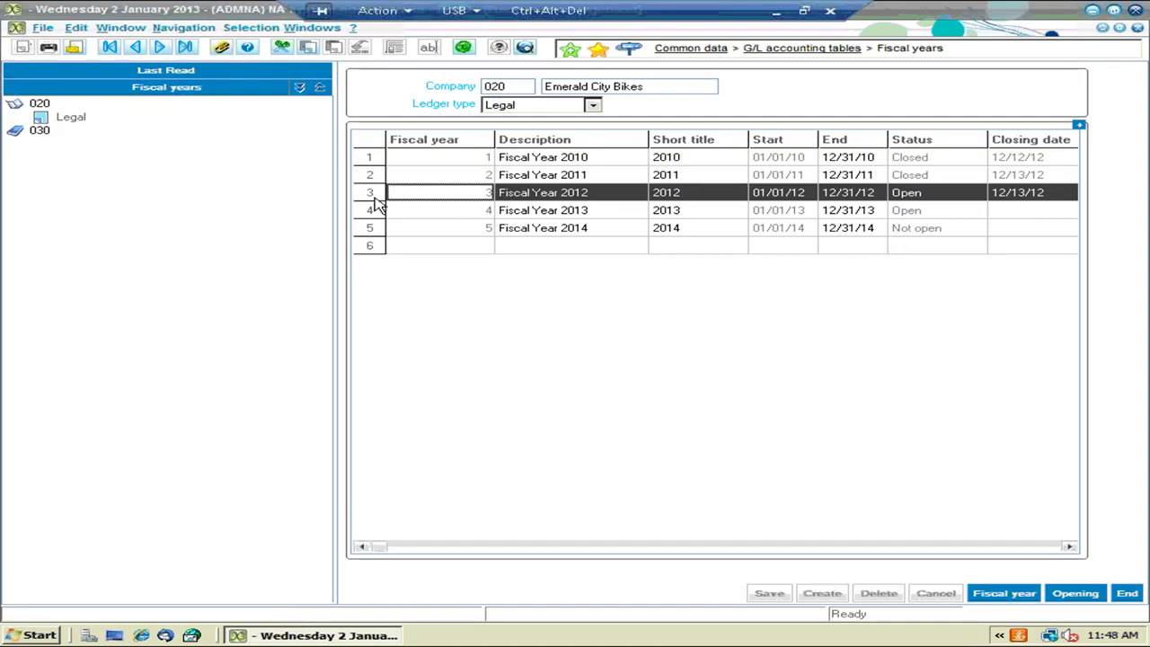
{"action": "left_click", "coordinate": [373, 210]}
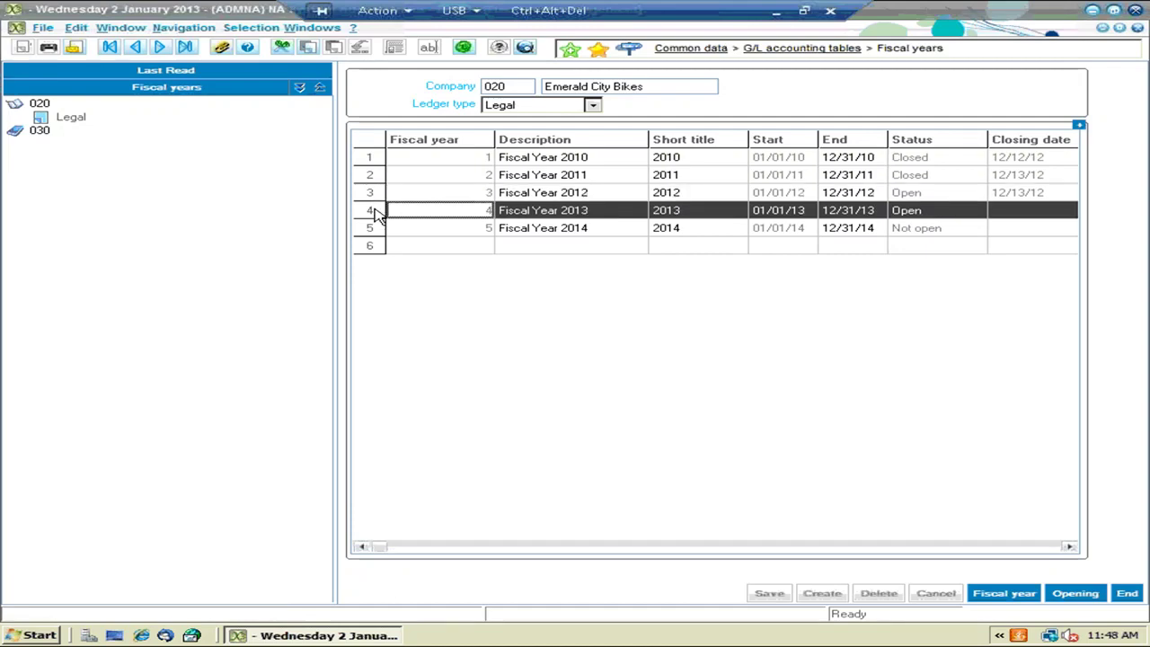
Open Fiscal Year 2014 for company 020 in the Legal ledger
{"action": "left_click", "coordinate": [928, 231]}
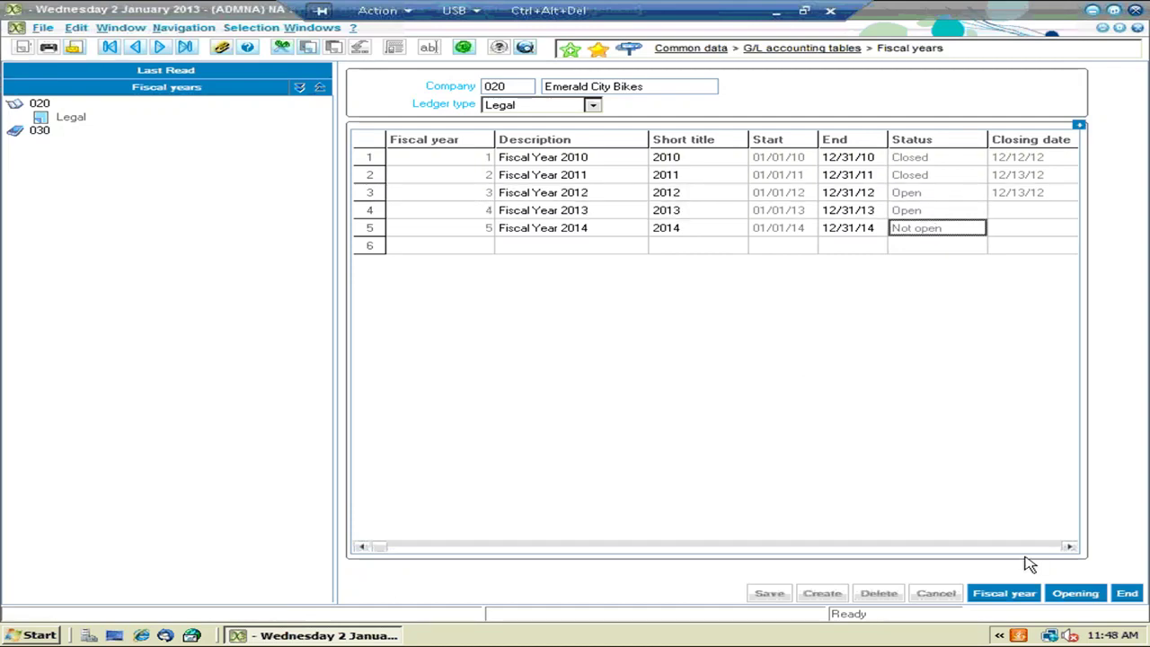
{"action": "left_click", "coordinate": [1075, 594]}
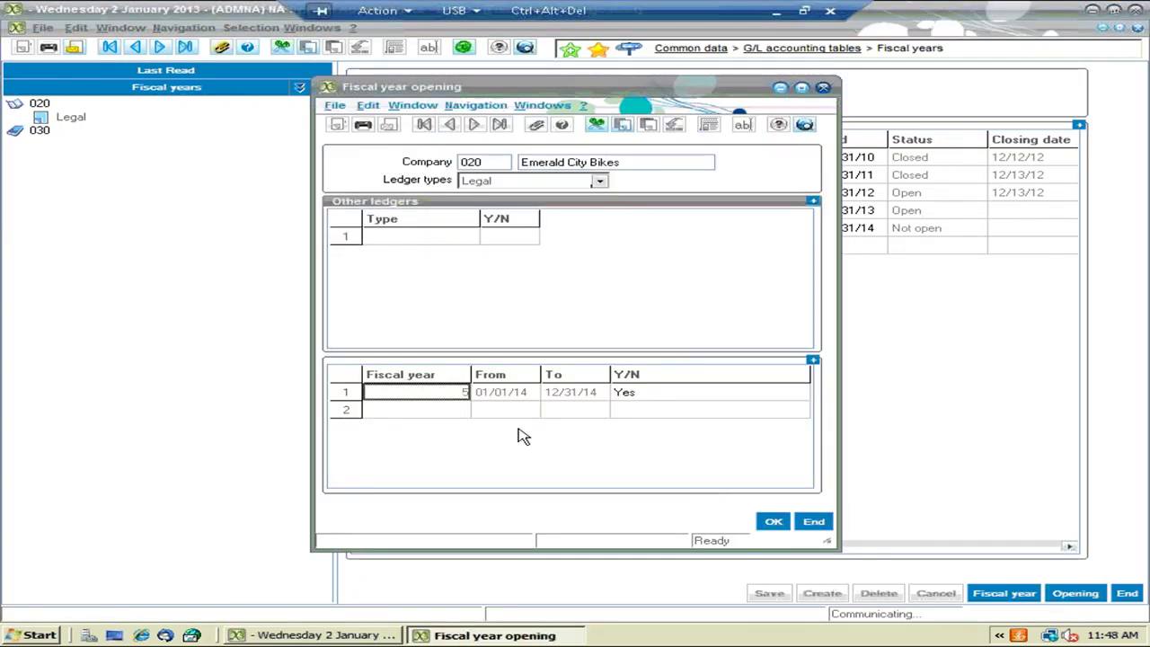
{"action": "left_click", "coordinate": [769, 525]}
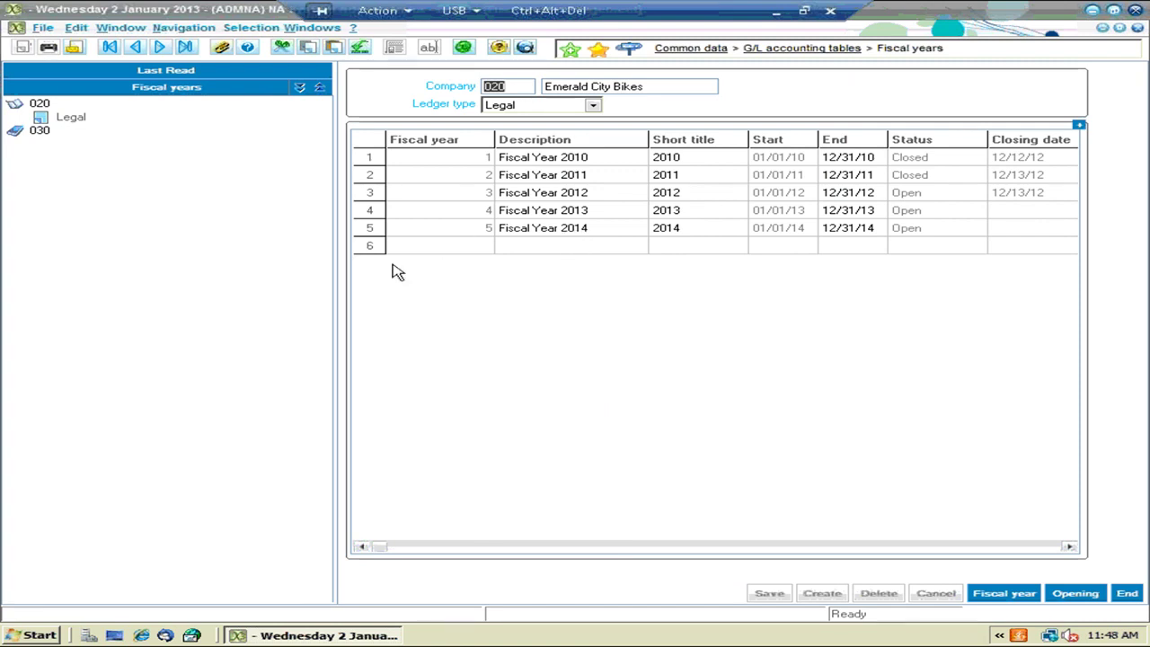
Examine the periods of Fiscal Year 2014, and close the fiscal periods and fiscal years screens
{"action": "left_click", "coordinate": [369, 230]}
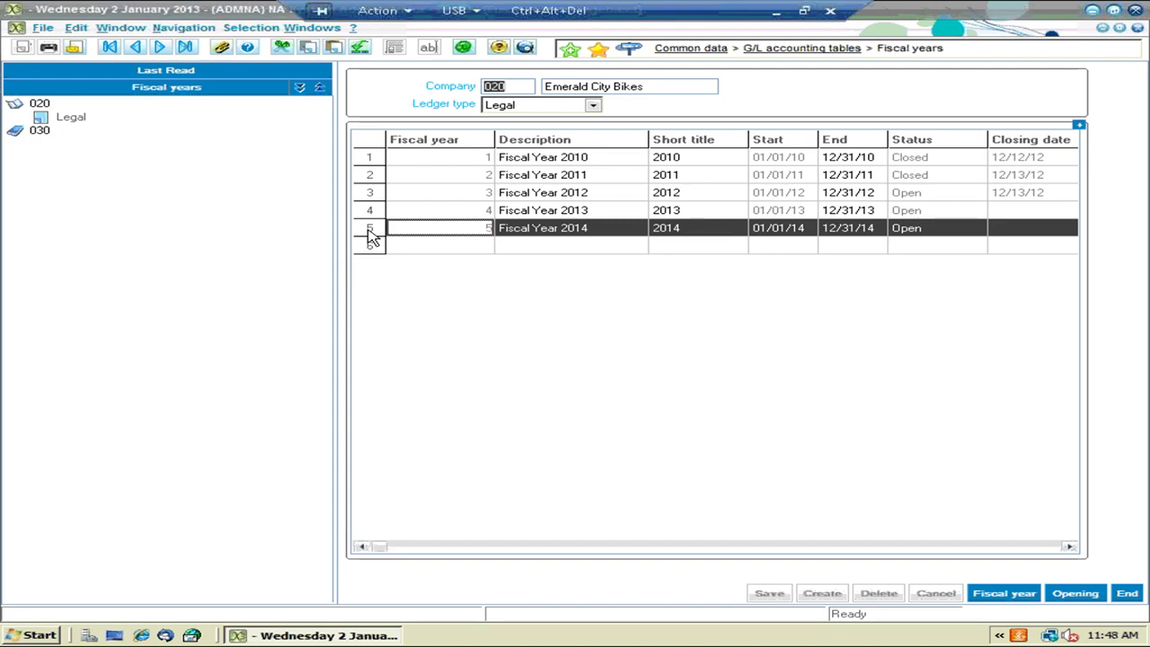
{"action": "right_click", "coordinate": [371, 235]}
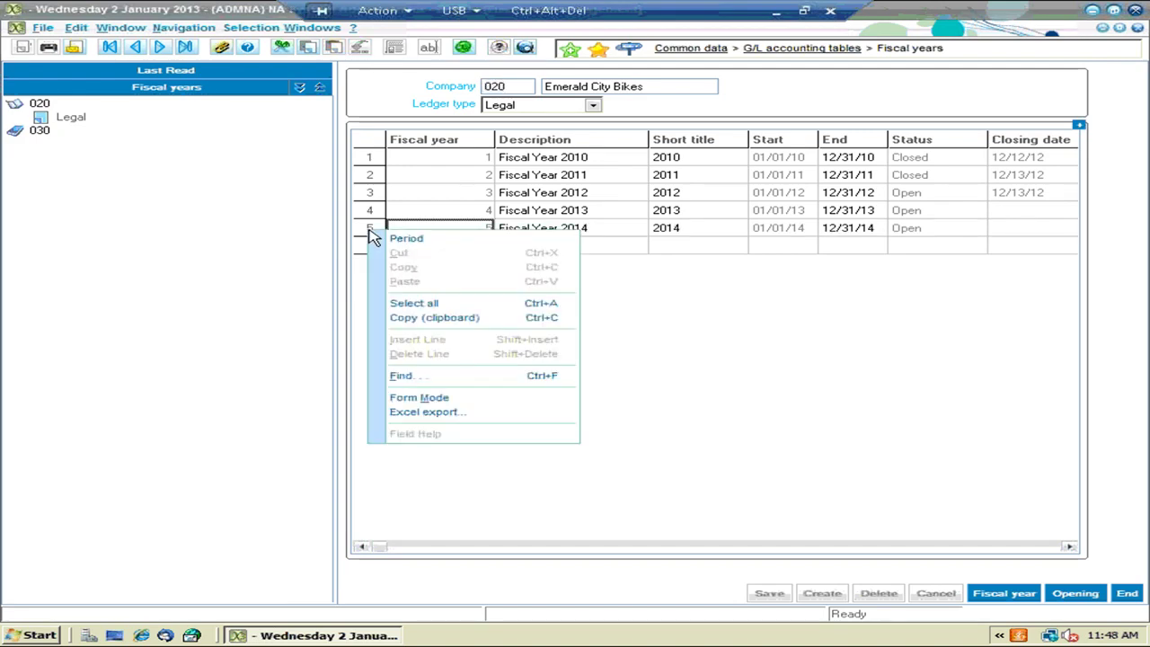
{"action": "left_click", "coordinate": [428, 241]}
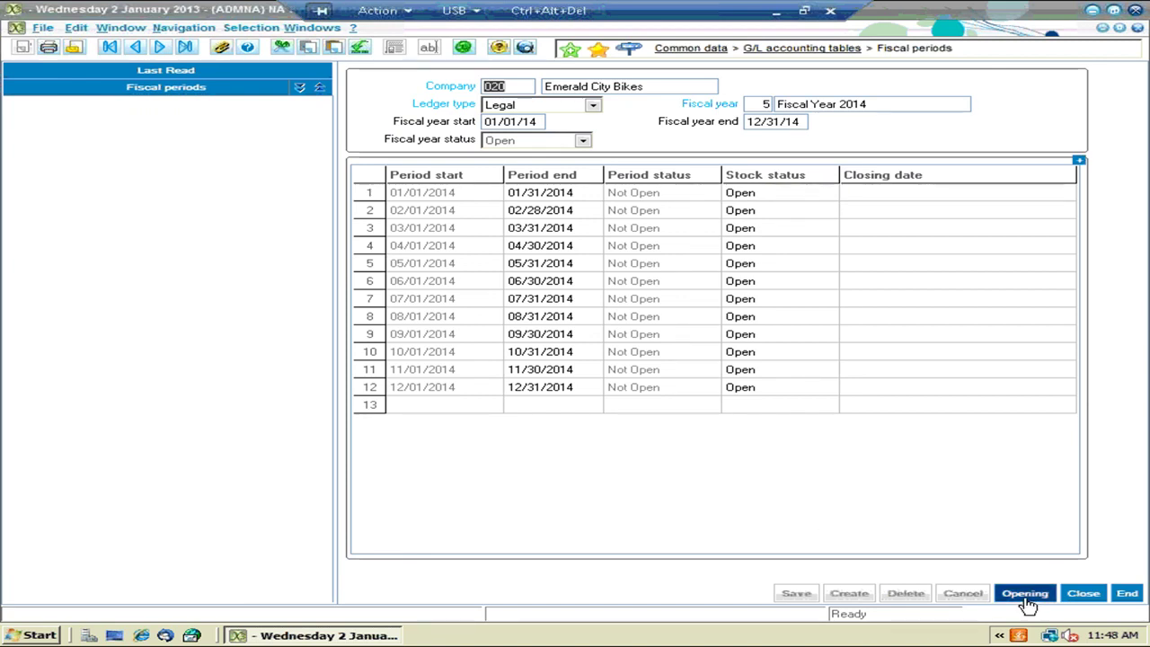
{"action": "left_click", "coordinate": [1130, 599]}
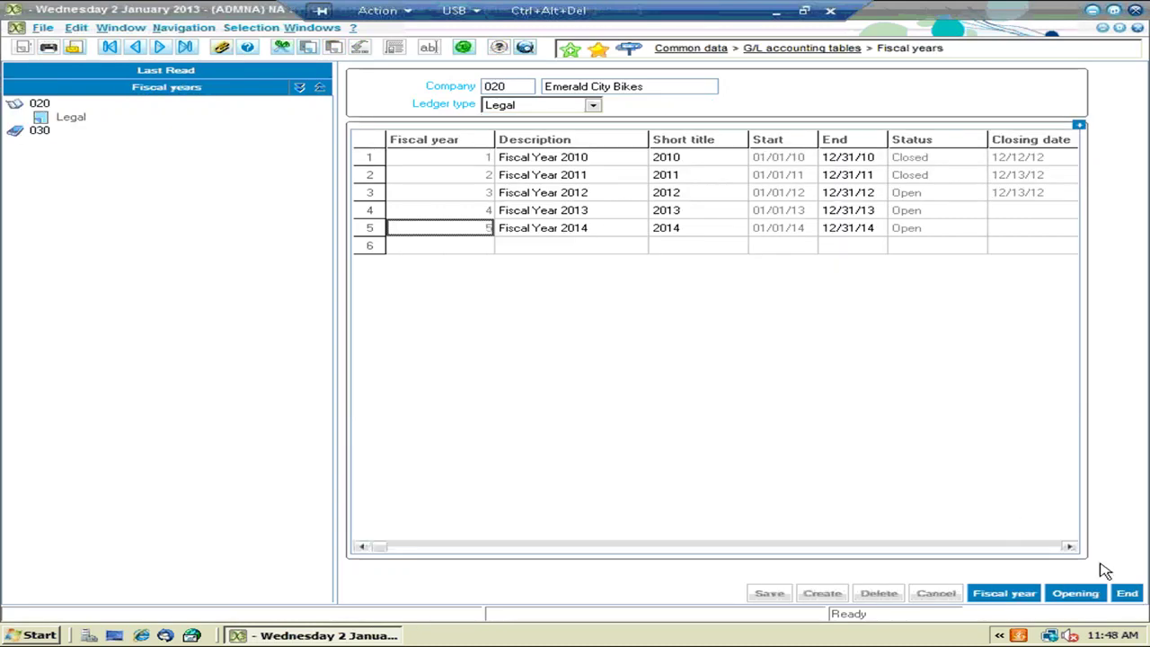
{"action": "left_click", "coordinate": [1126, 593]}
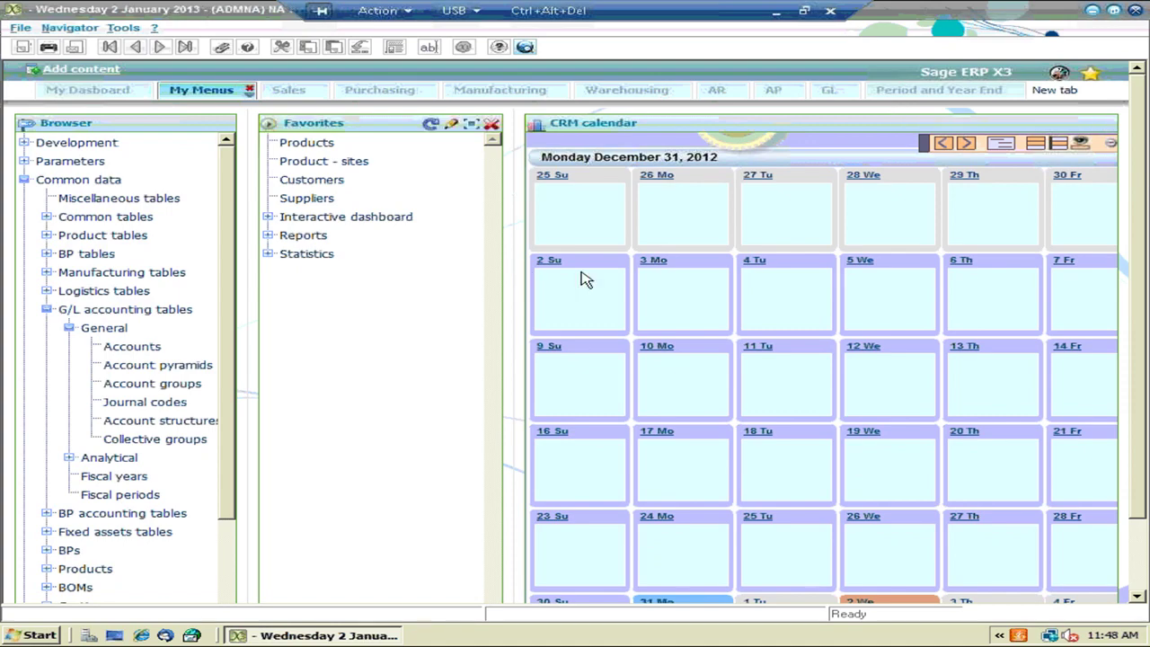
Start the Close Fiscal Year processing from the Fiscal Year End Close process map
{"action": "left_click", "coordinate": [917, 90]}
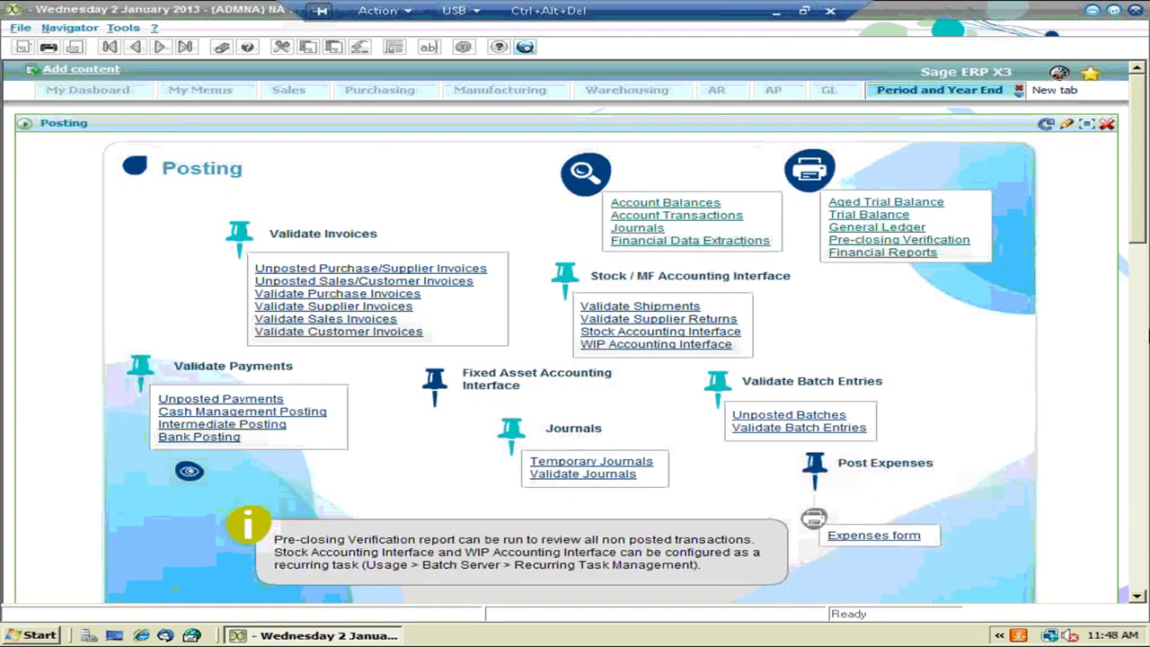
{"action": "left_click_drag", "start_coordinate": [1141, 234], "coordinate": [1137, 566]}
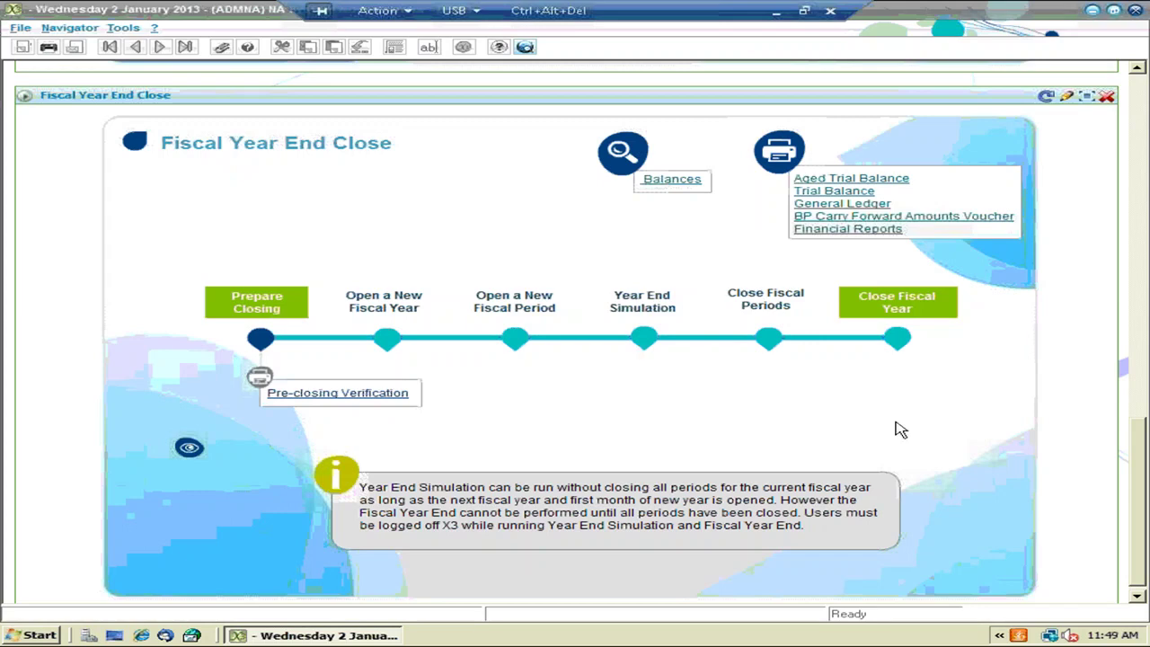
{"action": "left_click", "coordinate": [899, 339]}
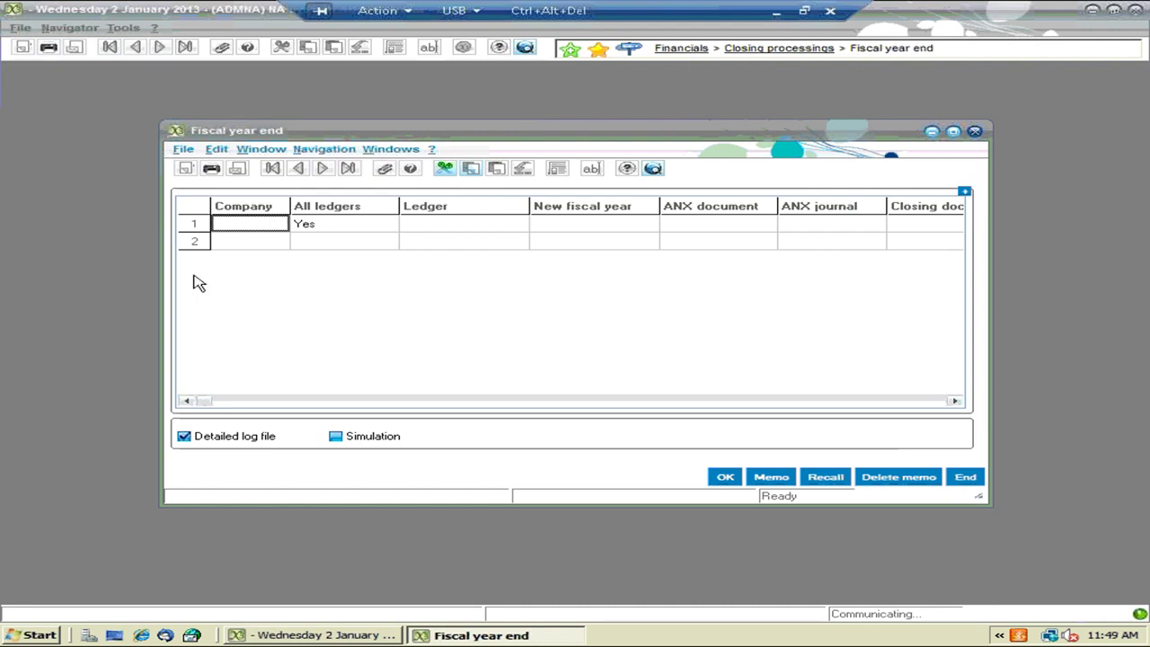
Run the fiscal year end for company 020 on all ledgers with a detailed log and no simulation, and examine the log to its end
{"action": "left_click", "coordinate": [270, 221]}
{"action": "type", "text": "02"}
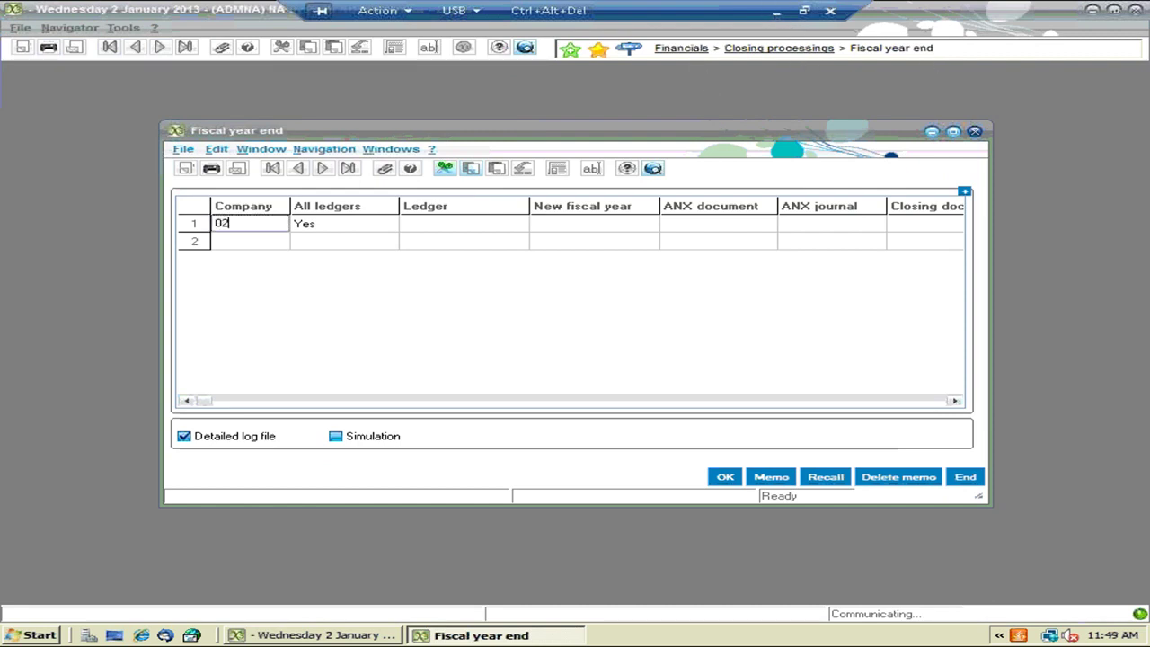
{"action": "type", "text": "0"}
{"action": "key", "text": "Tab"}
{"action": "key", "text": "Tab"}
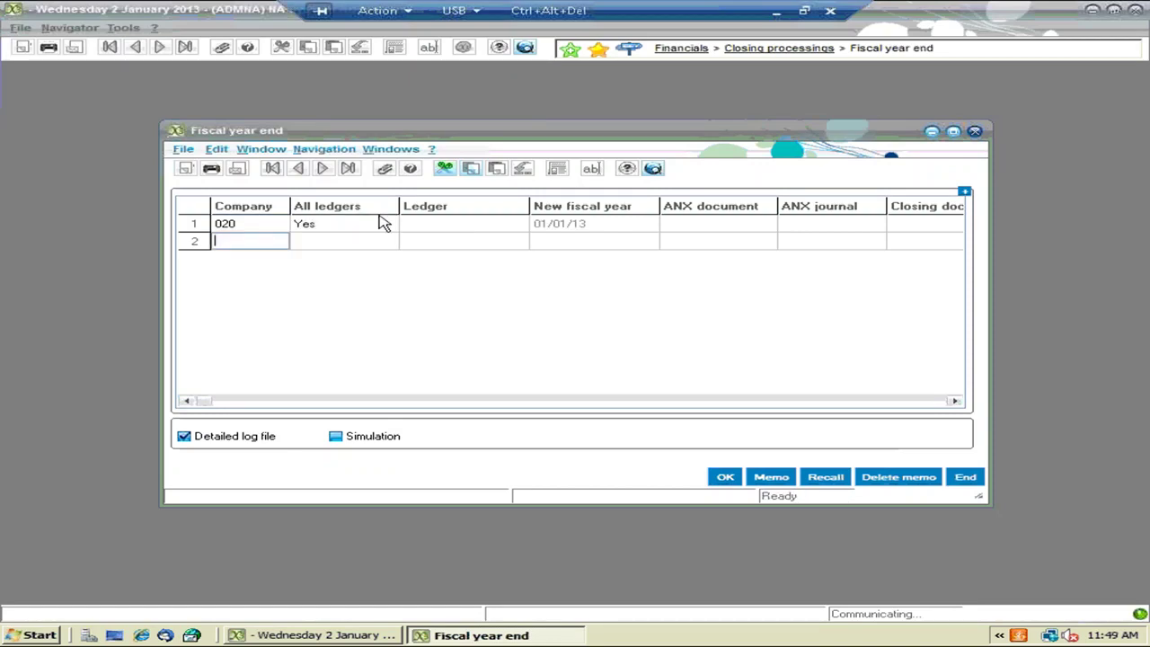
{"action": "left_click", "coordinate": [430, 225]}
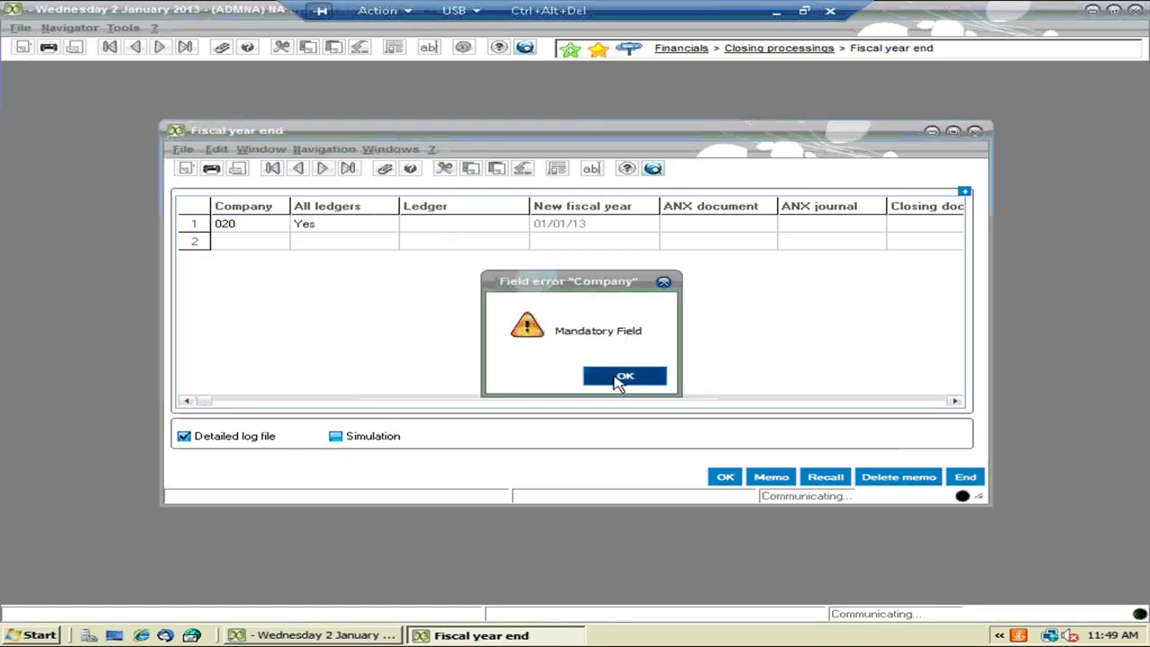
{"action": "left_click", "coordinate": [619, 378]}
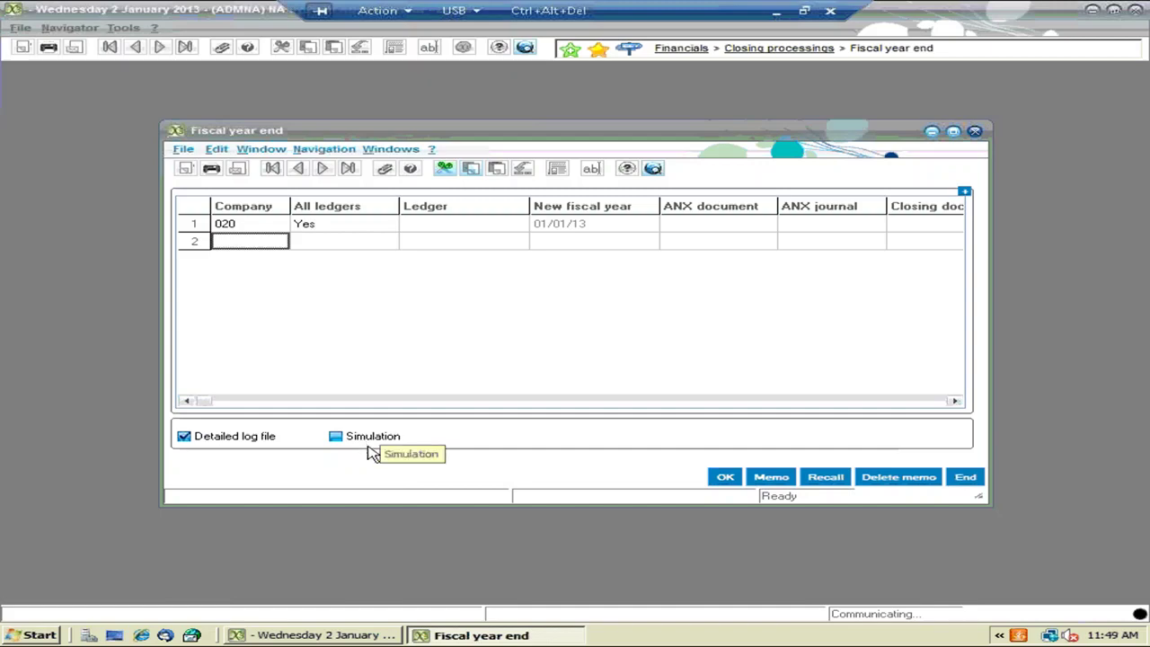
{"action": "left_click", "coordinate": [723, 481]}
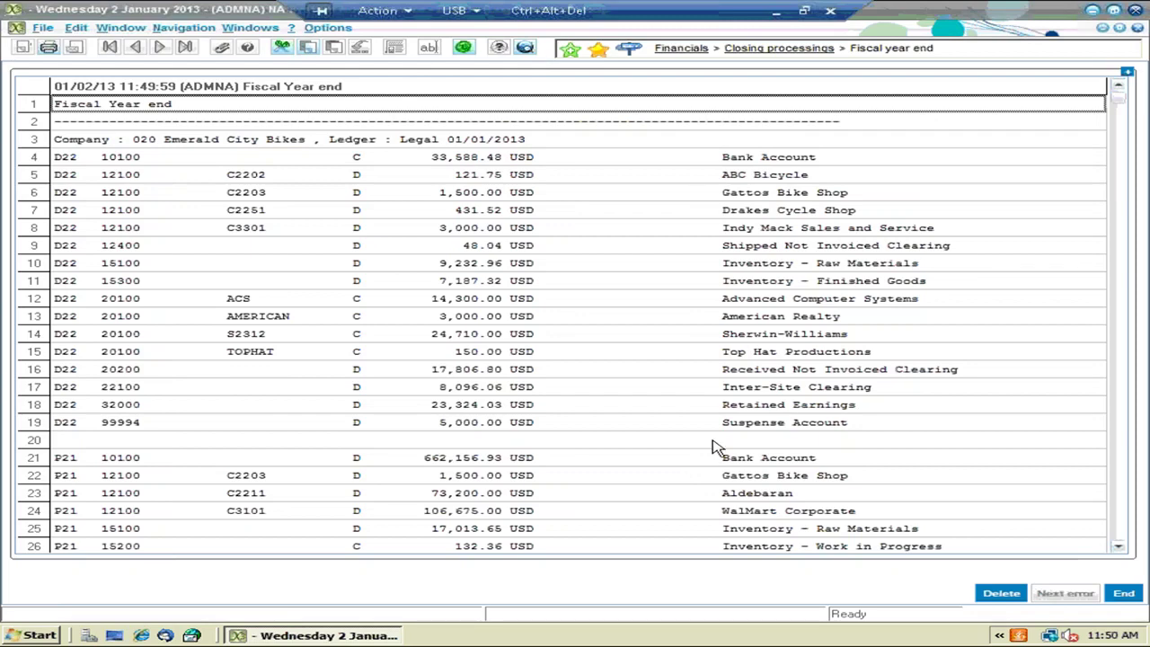
{"action": "left_click_drag", "start_coordinate": [1118, 106], "coordinate": [1131, 552]}
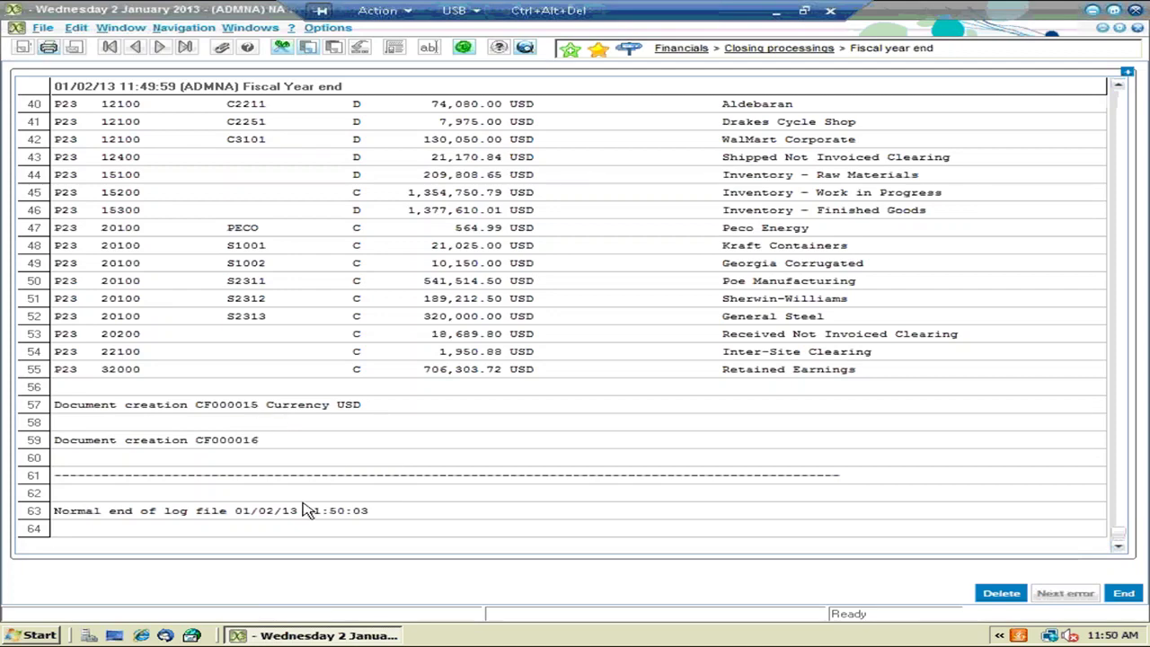
Close the fiscal year end log and open the Financials journal entry function
{"action": "left_click", "coordinate": [1123, 593]}
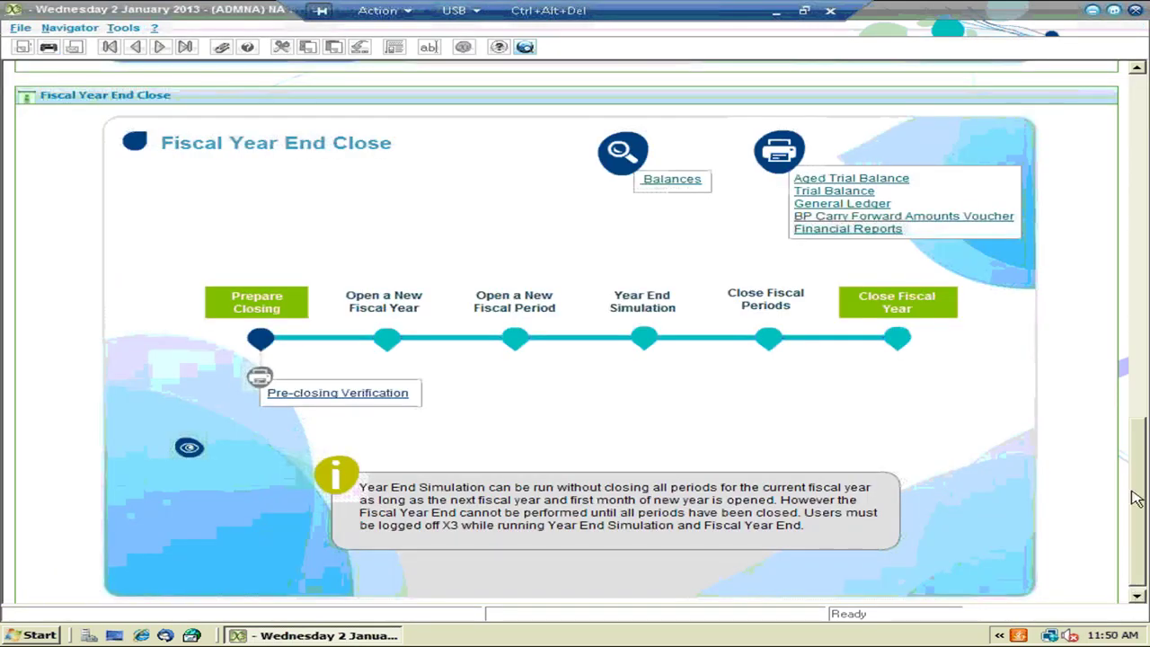
{"action": "left_click_drag", "start_coordinate": [1137, 477], "coordinate": [1137, 126]}
{"action": "left_click", "coordinate": [196, 90]}
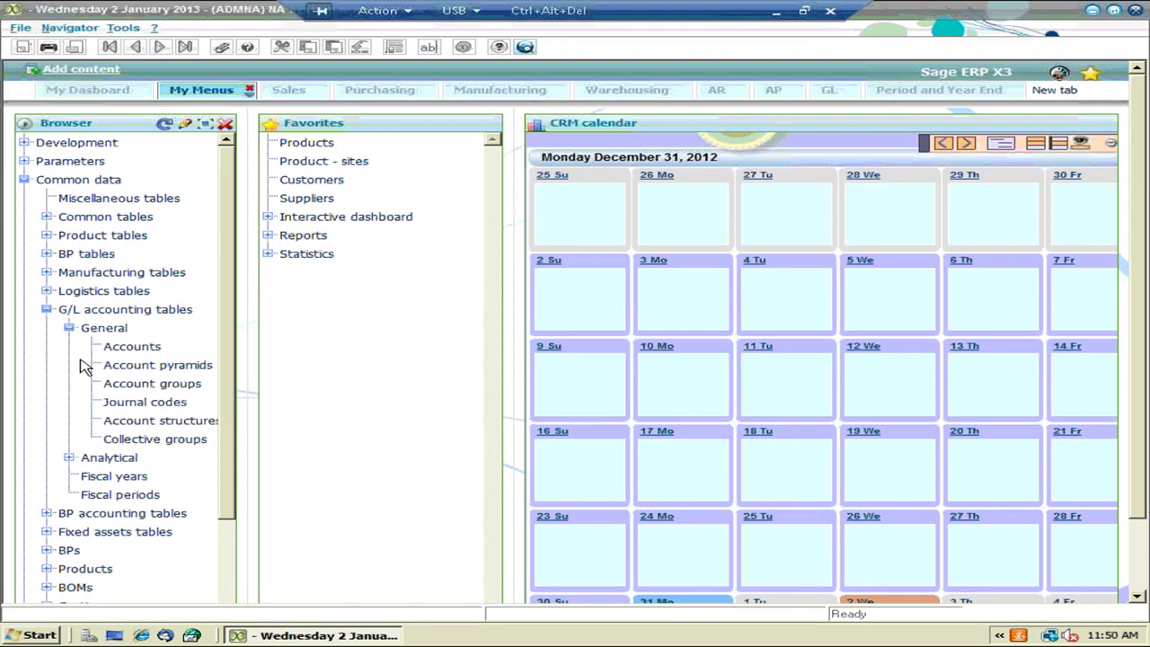
{"action": "left_click", "coordinate": [53, 189]}
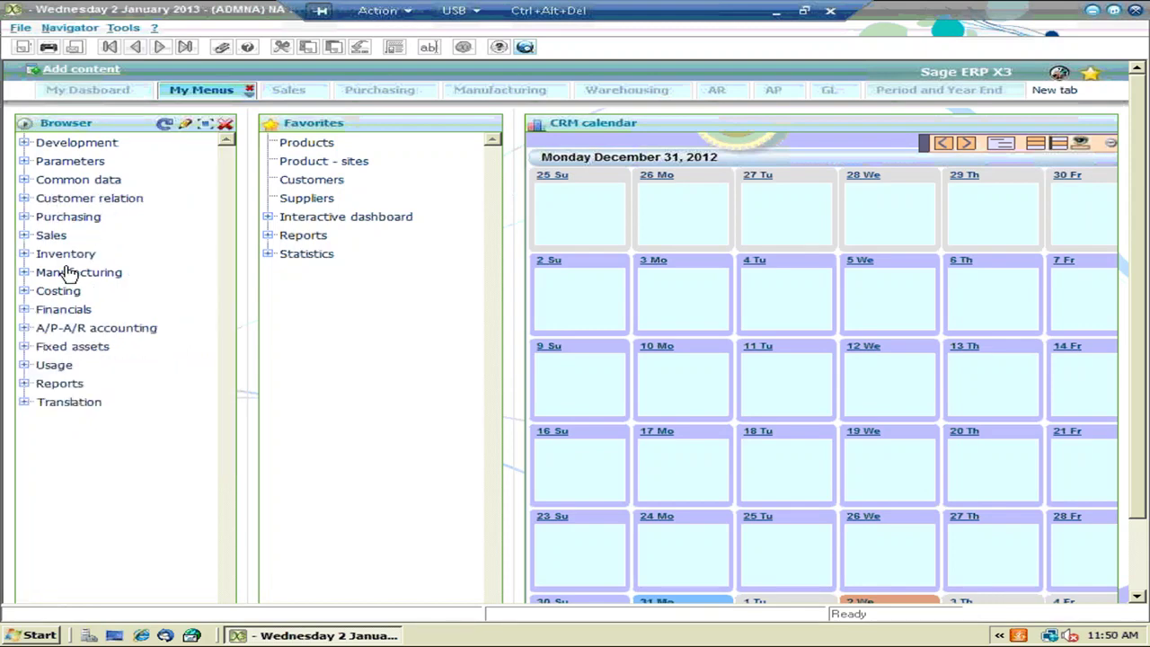
{"action": "left_click", "coordinate": [88, 311]}
{"action": "left_click", "coordinate": [101, 331]}
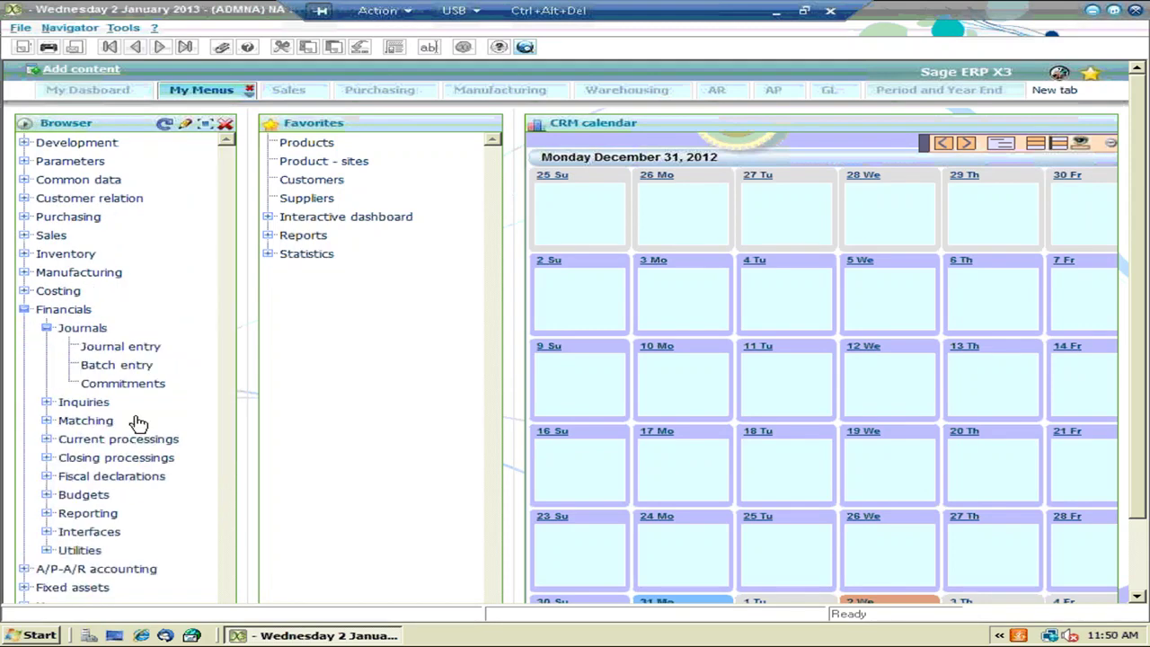
{"action": "left_click", "coordinate": [106, 350]}
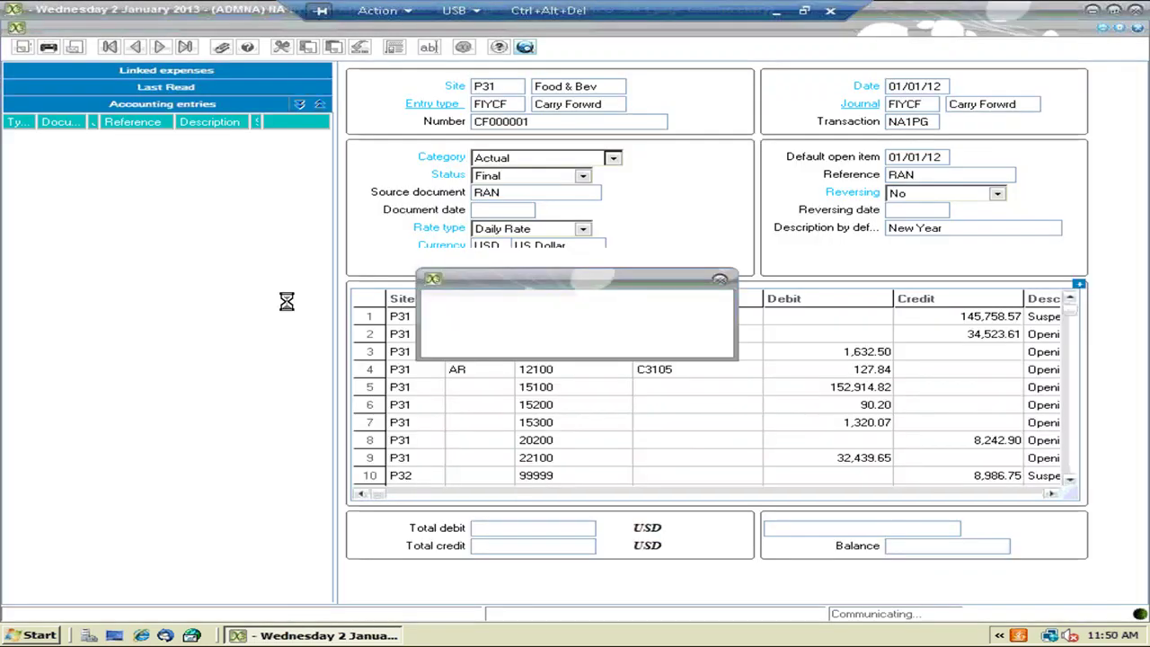
Filter the accounting entries list to document numbers matching CF*
{"action": "right_click", "coordinate": [103, 130]}
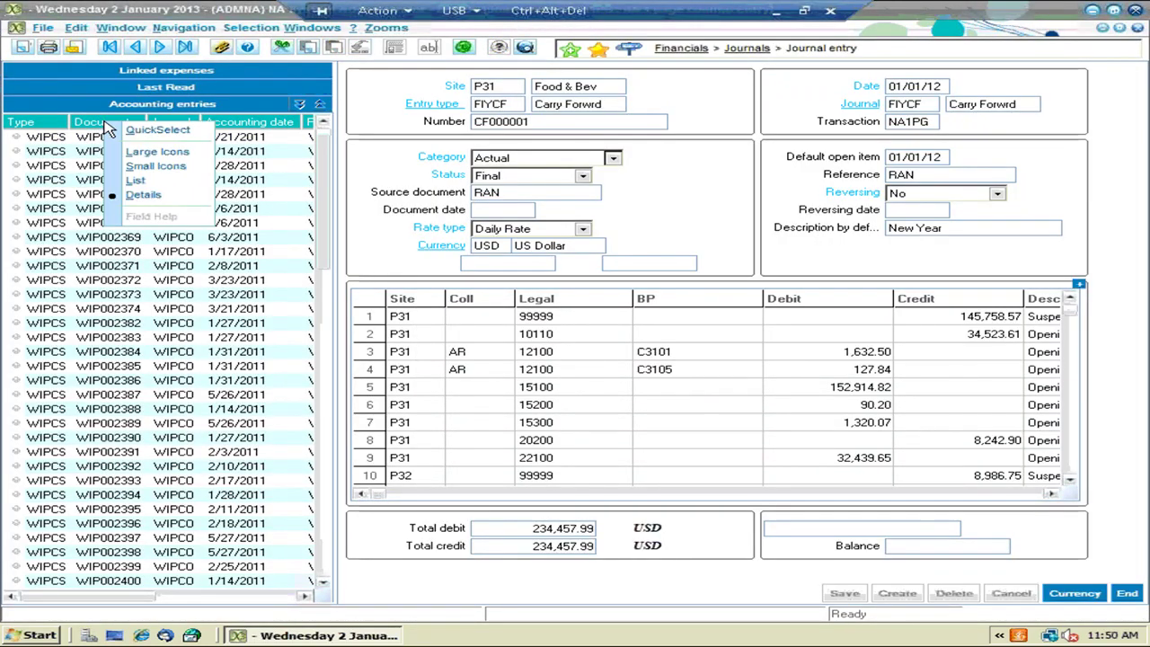
{"action": "left_click", "coordinate": [135, 135]}
{"action": "type", "text": "CF"}
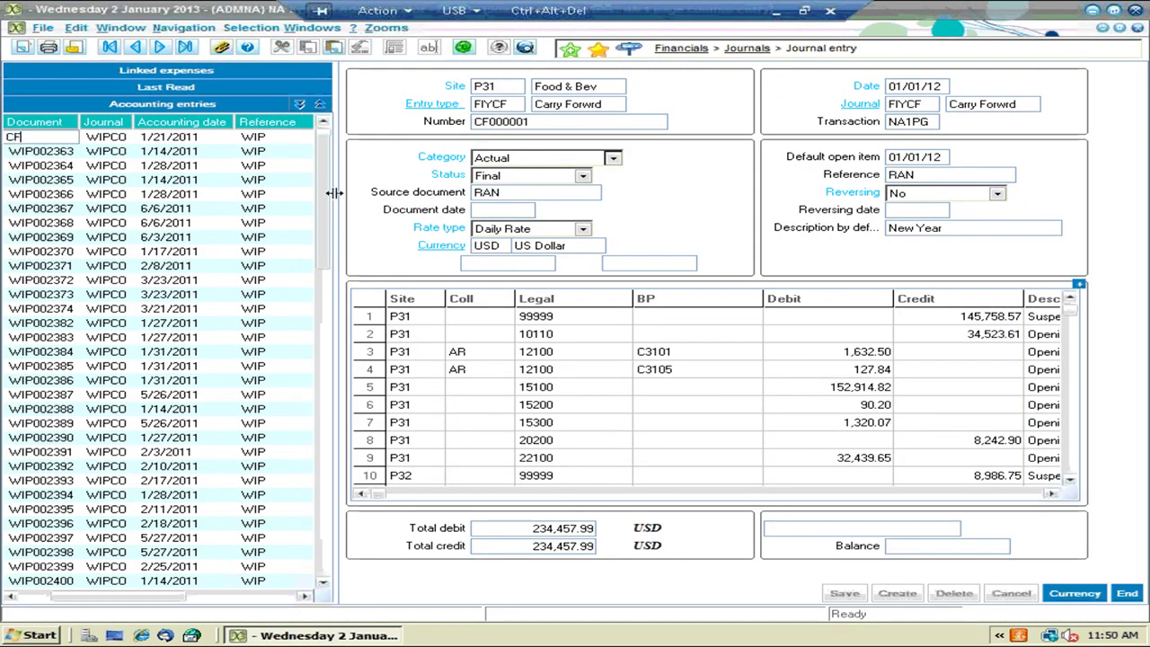
{"action": "type", "text": "*"}
{"action": "key", "text": "Return"}
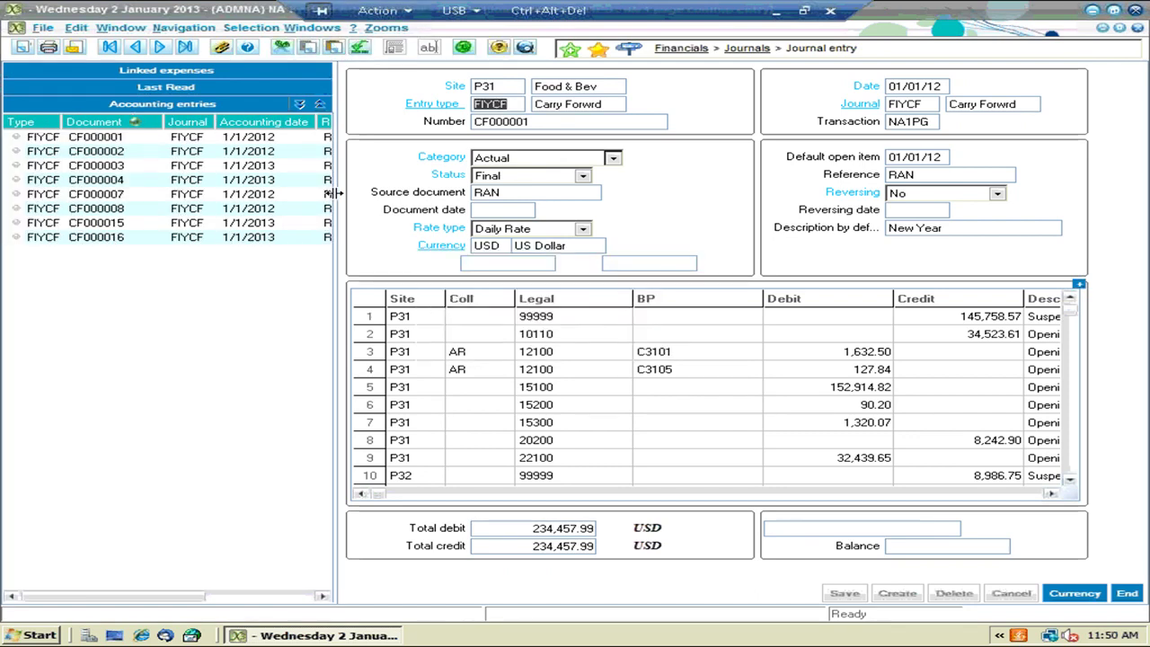
Examine all lines of carry-forward entries CF000015 and CF000016, and close the journal entry screen
{"action": "left_click", "coordinate": [98, 236]}
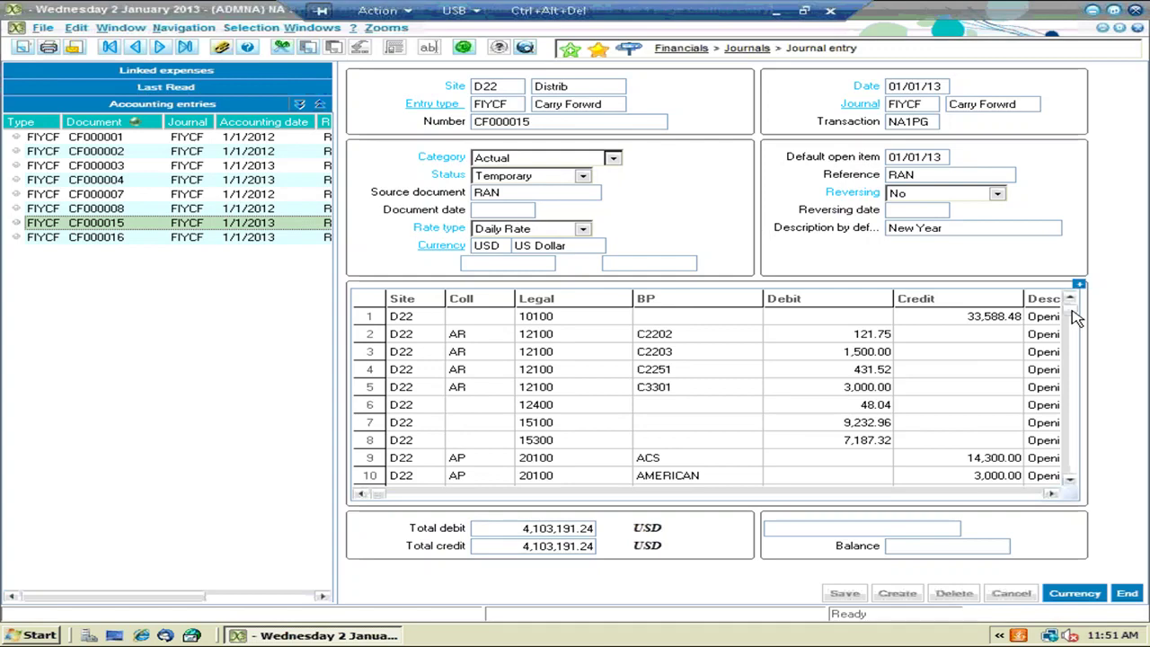
{"action": "left_click_drag", "start_coordinate": [1076, 316], "coordinate": [1080, 503]}
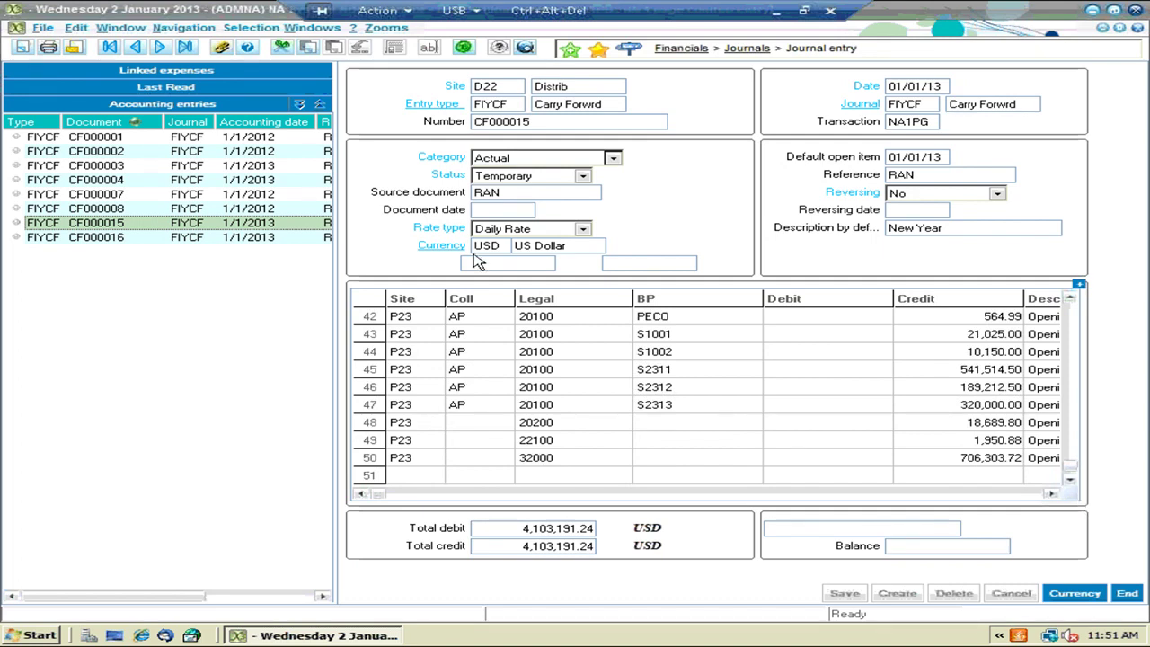
{"action": "left_click", "coordinate": [105, 240]}
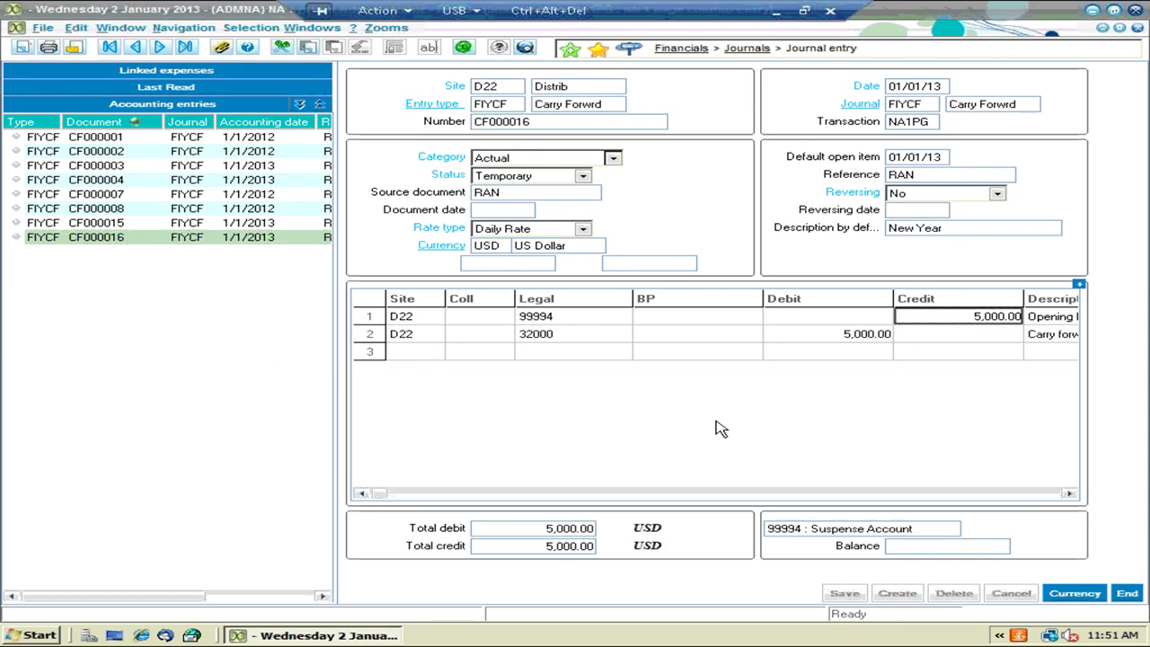
{"action": "key", "text": "Down"}
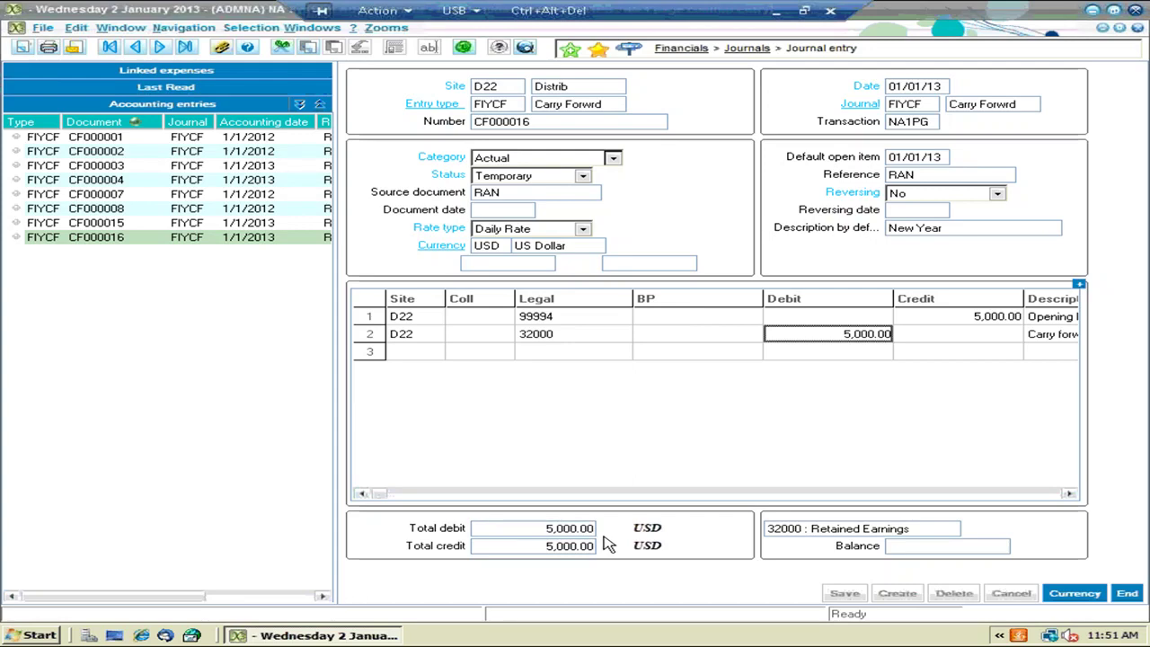
{"action": "left_click", "coordinate": [1127, 594]}
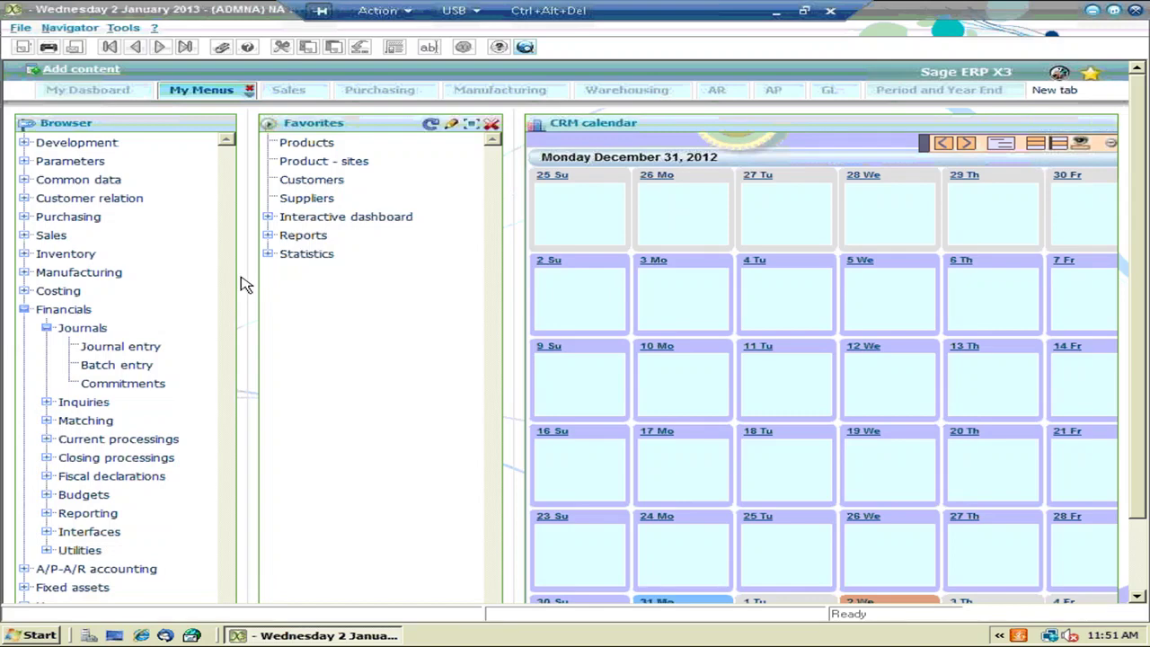
Open the G/L fiscal years table, check the status of Fiscal Year 2012 for company 020, and close it
{"action": "left_click", "coordinate": [94, 181]}
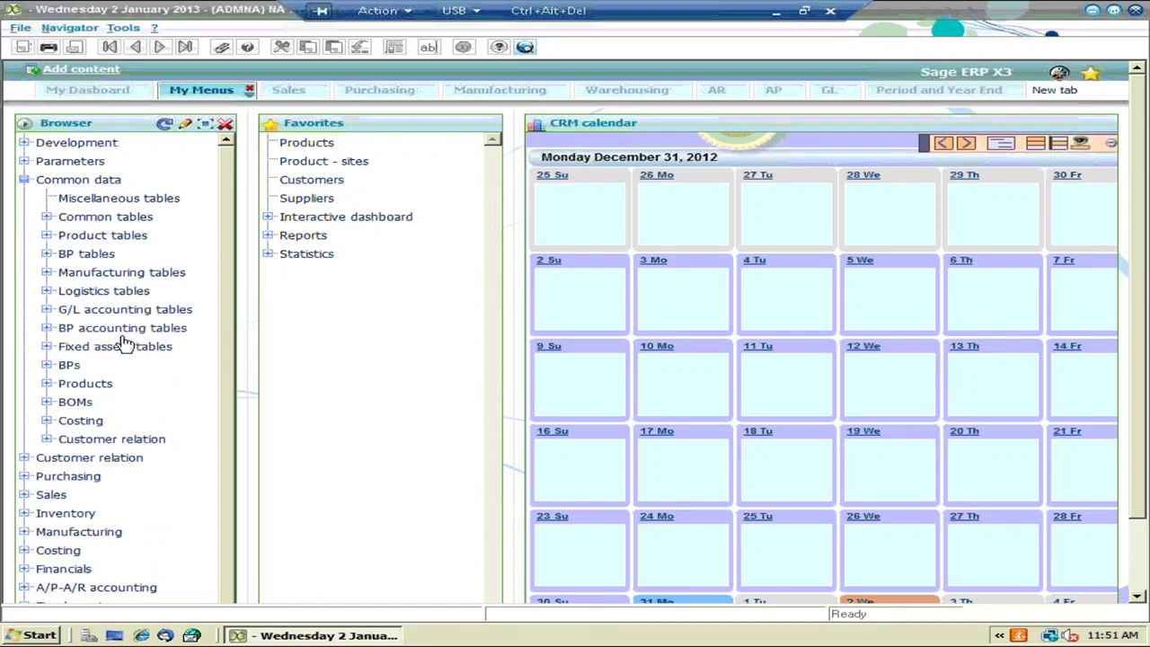
{"action": "left_click", "coordinate": [90, 310]}
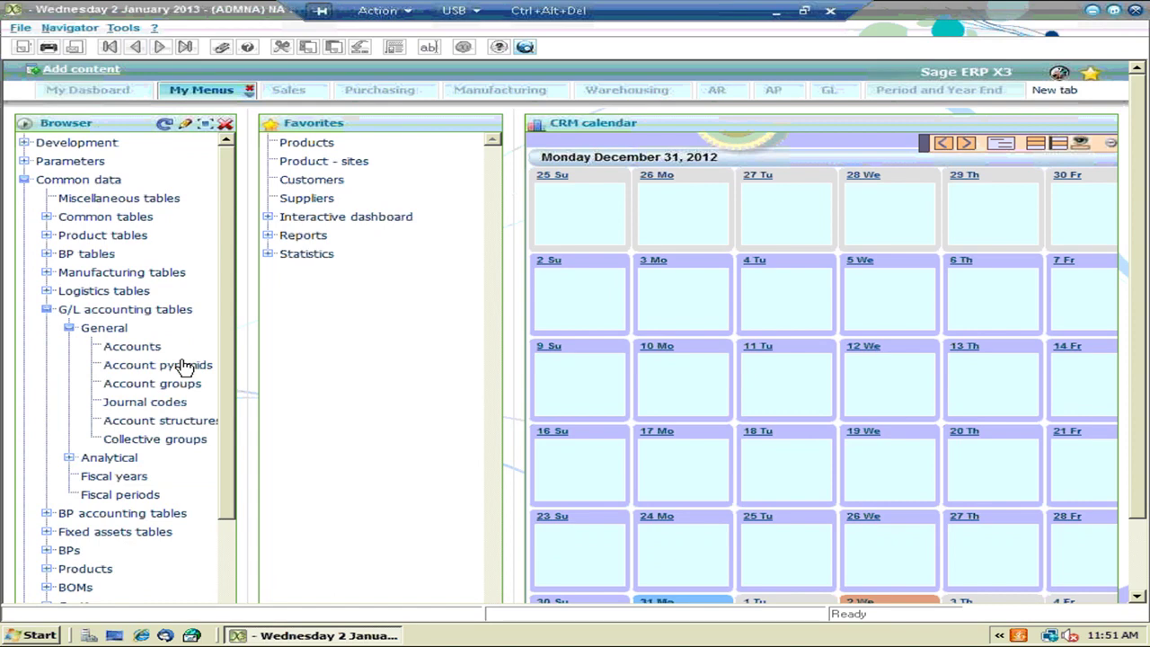
{"action": "left_click", "coordinate": [112, 479]}
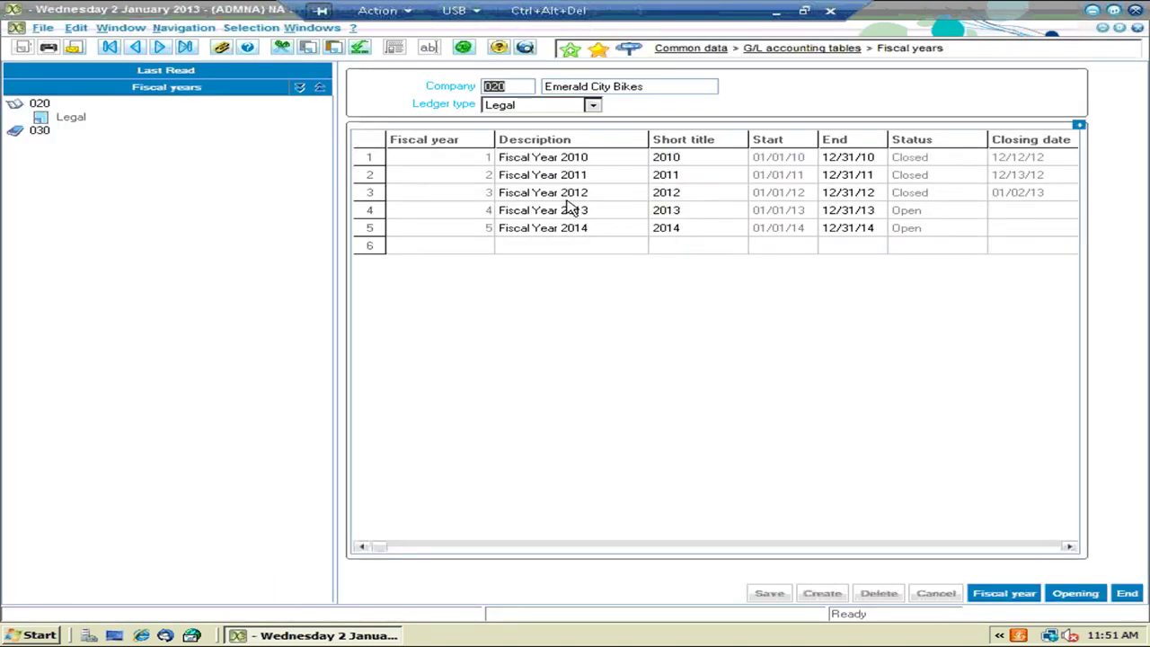
{"action": "left_click", "coordinate": [902, 195]}
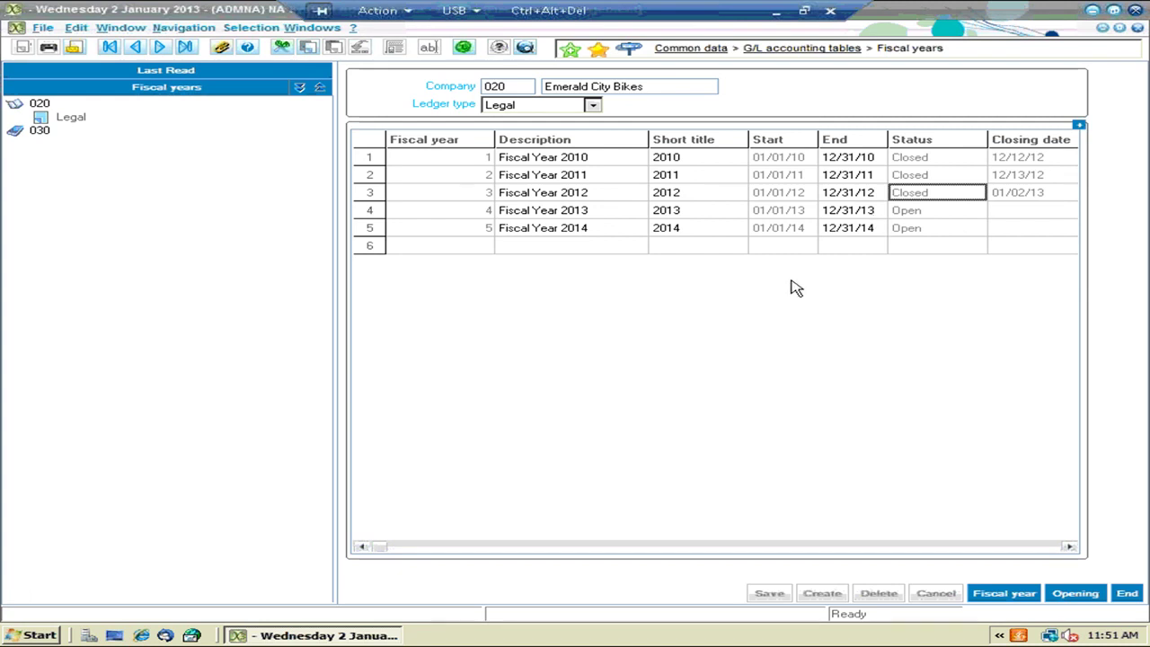
{"action": "left_click", "coordinate": [1127, 593]}
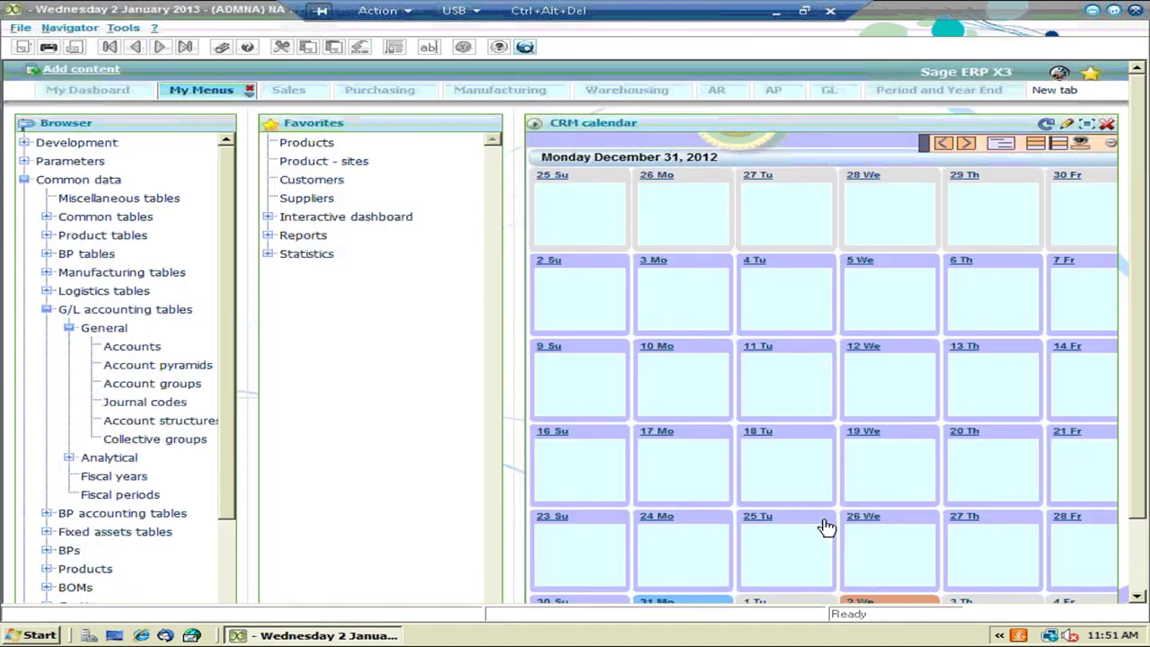
Preview the Trial Balance report from the Fiscal Year End Close process map for fiscal year no. 3
{"action": "left_click", "coordinate": [26, 181]}
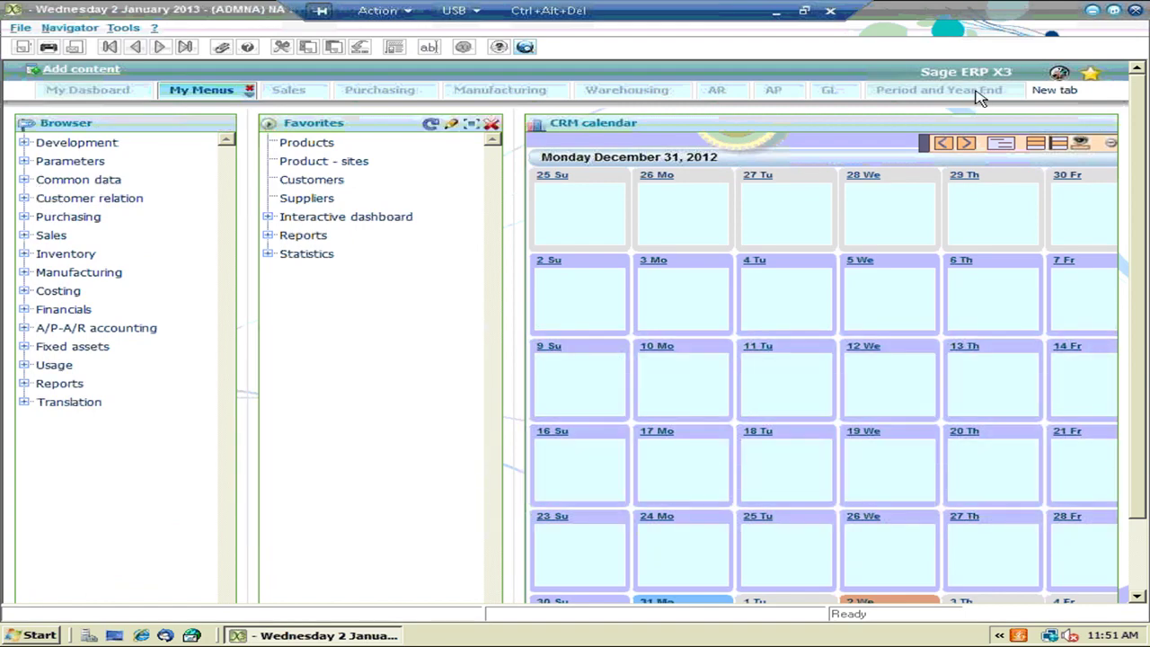
{"action": "left_click", "coordinate": [977, 93]}
{"action": "left_click", "coordinate": [1139, 440]}
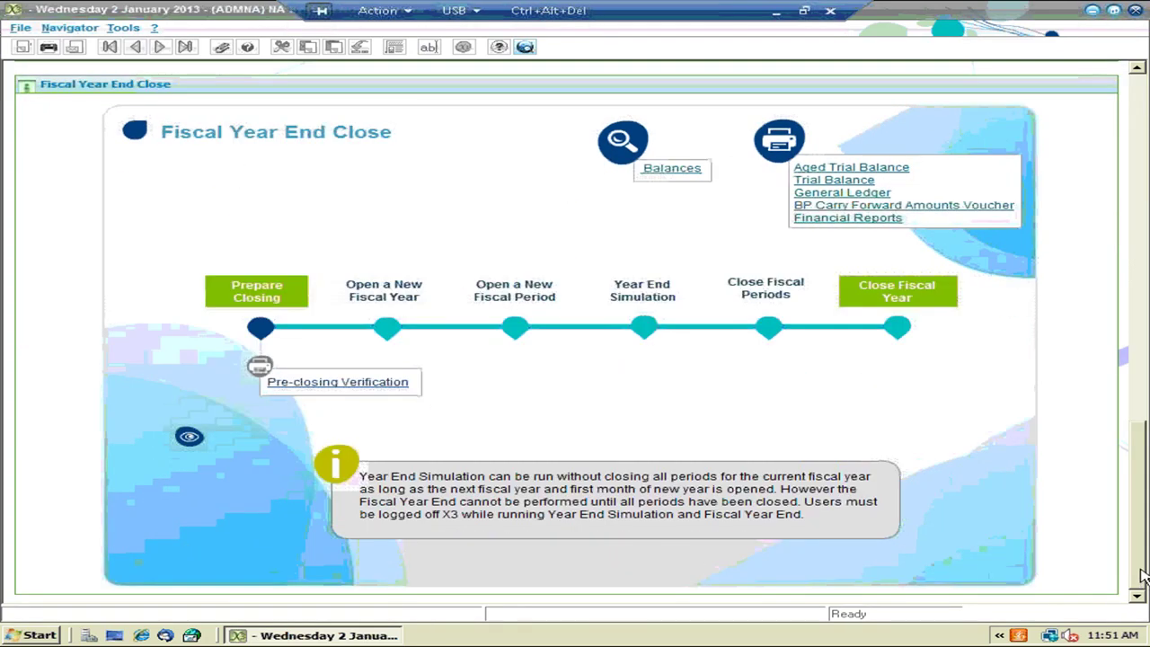
{"action": "left_click", "coordinate": [849, 181]}
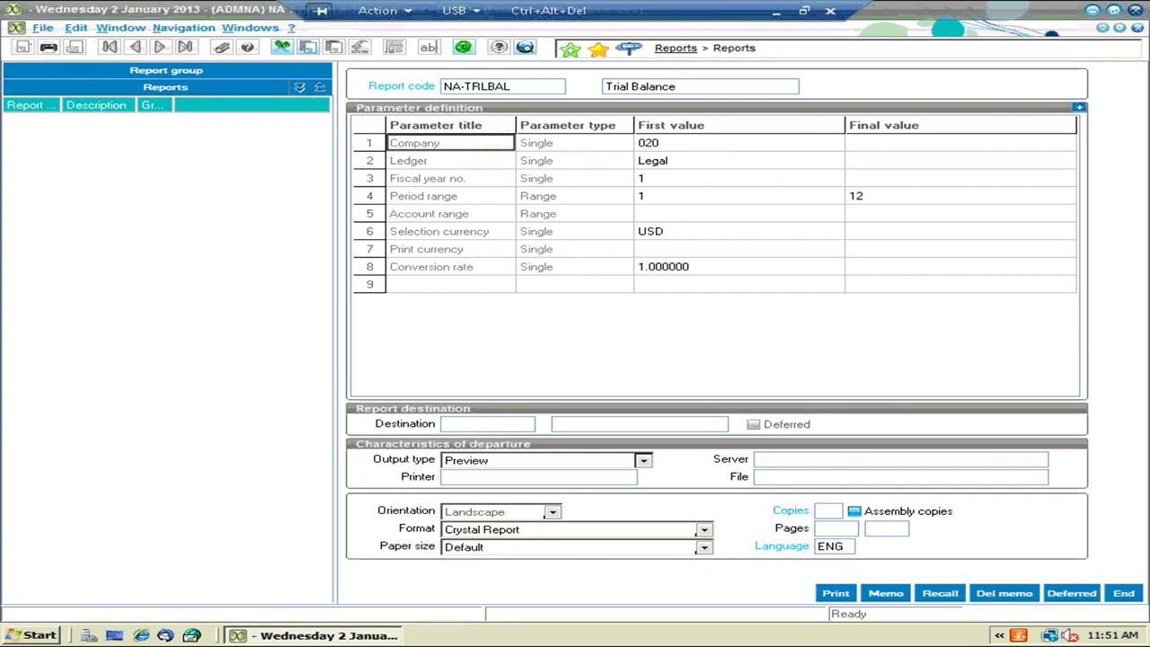
{"action": "left_click", "coordinate": [702, 178]}
{"action": "type", "text": "3"}
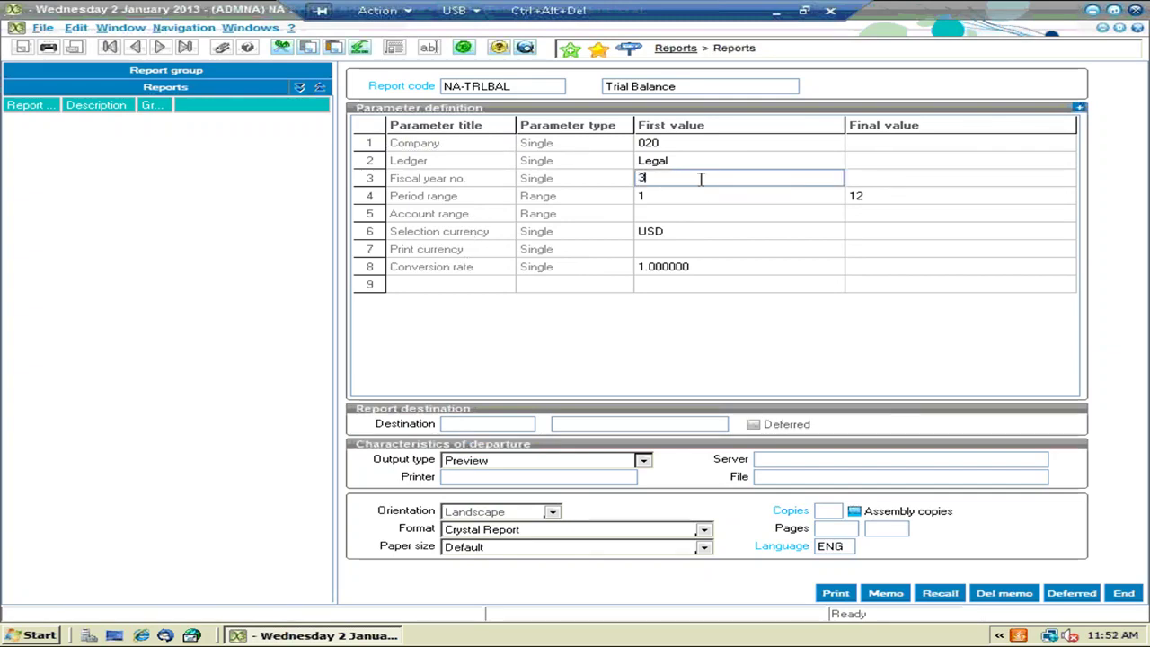
{"action": "key", "text": "Return"}
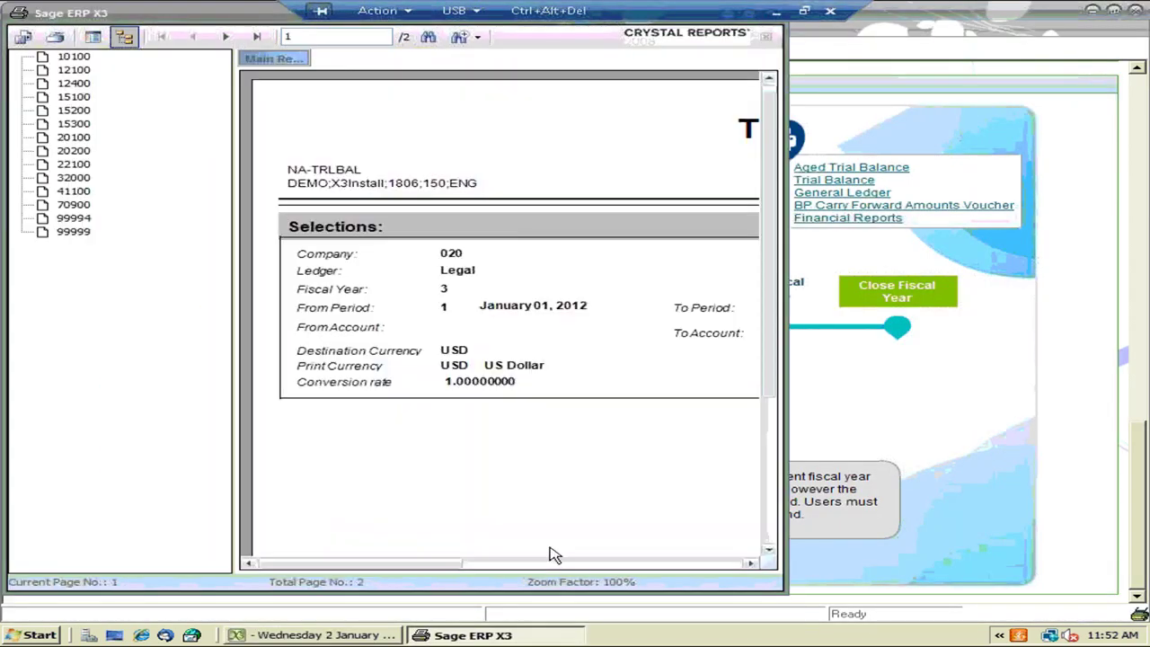
Examine the account balances across the full width of the fiscal year 3 trial balance, and close the preview
{"action": "double_click", "coordinate": [215, 18]}
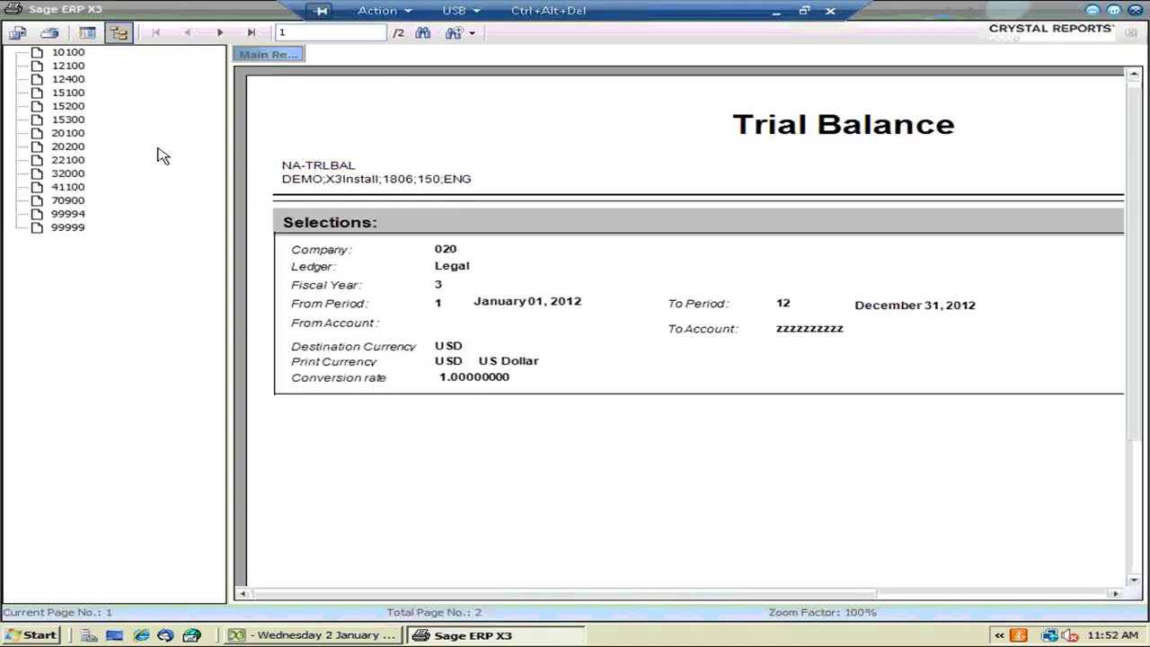
{"action": "left_click", "coordinate": [77, 55]}
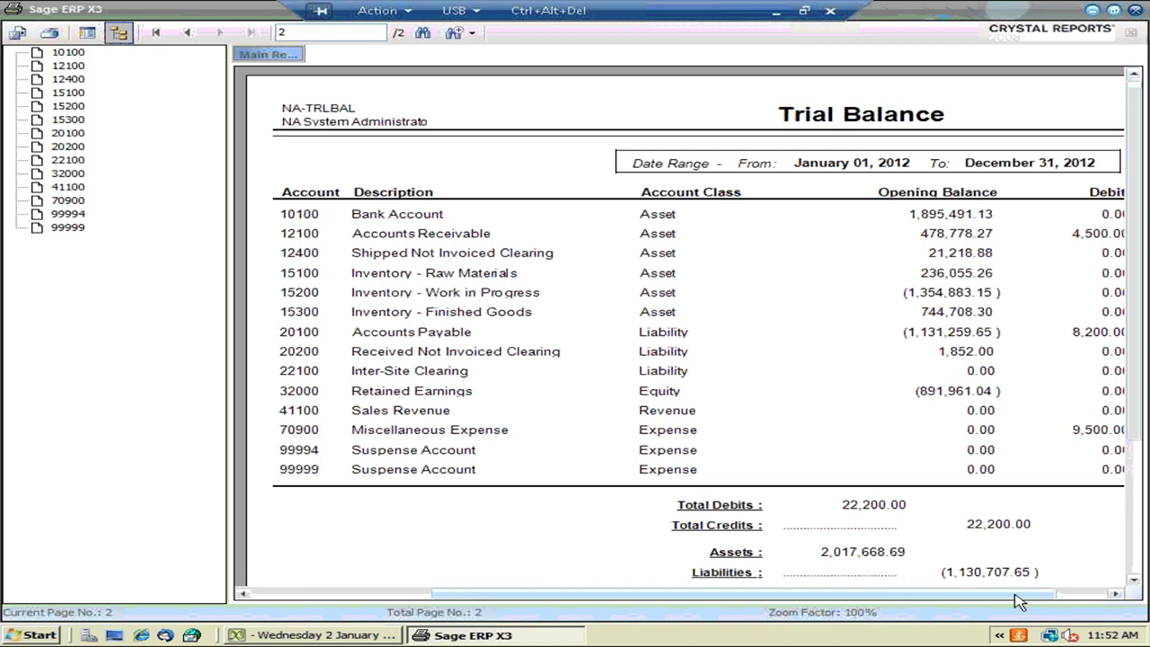
{"action": "left_click", "coordinate": [1100, 601]}
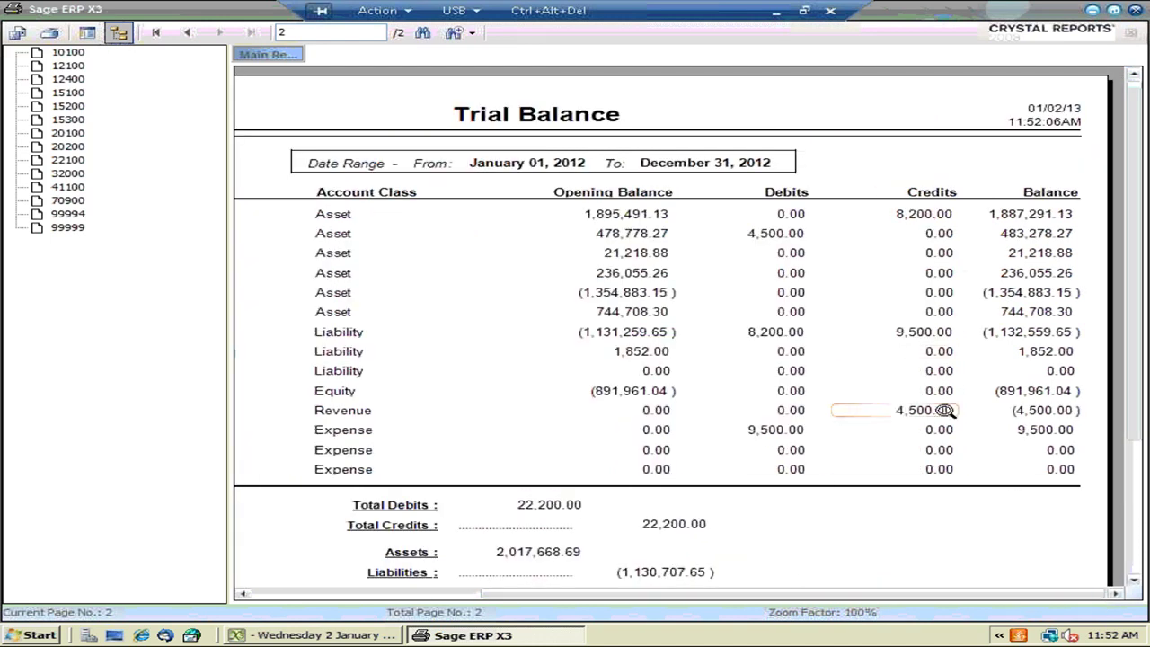
{"action": "left_click", "coordinate": [1138, 14]}
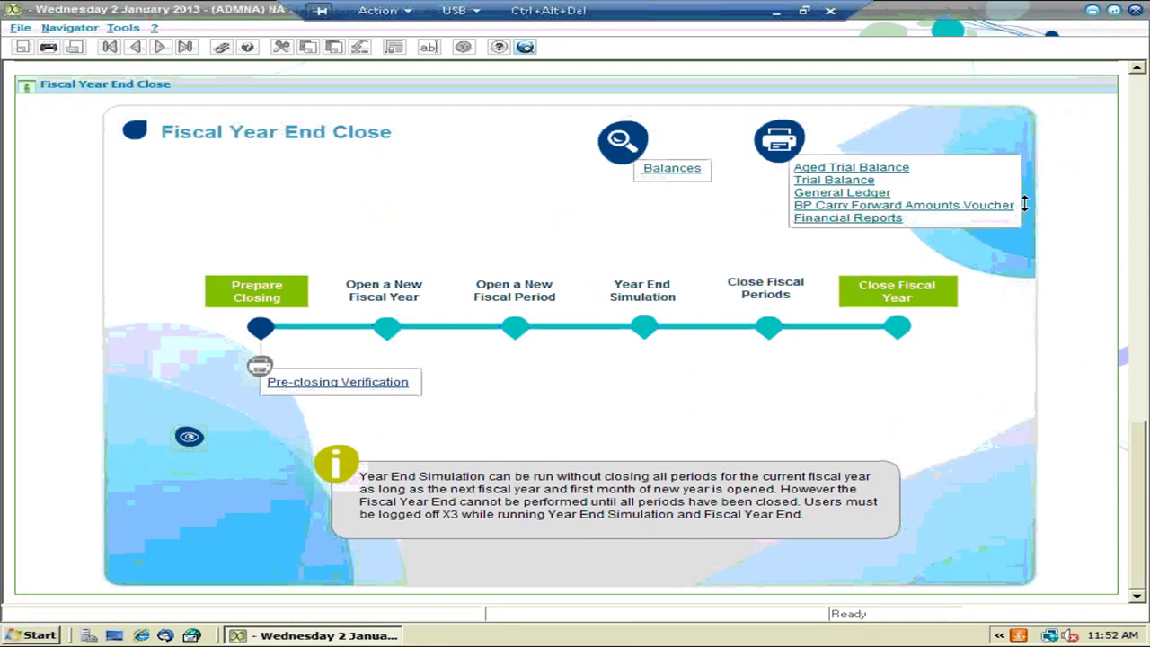
Preview the Trial Balance report again for fiscal year no. 4
{"action": "left_click", "coordinate": [854, 177]}
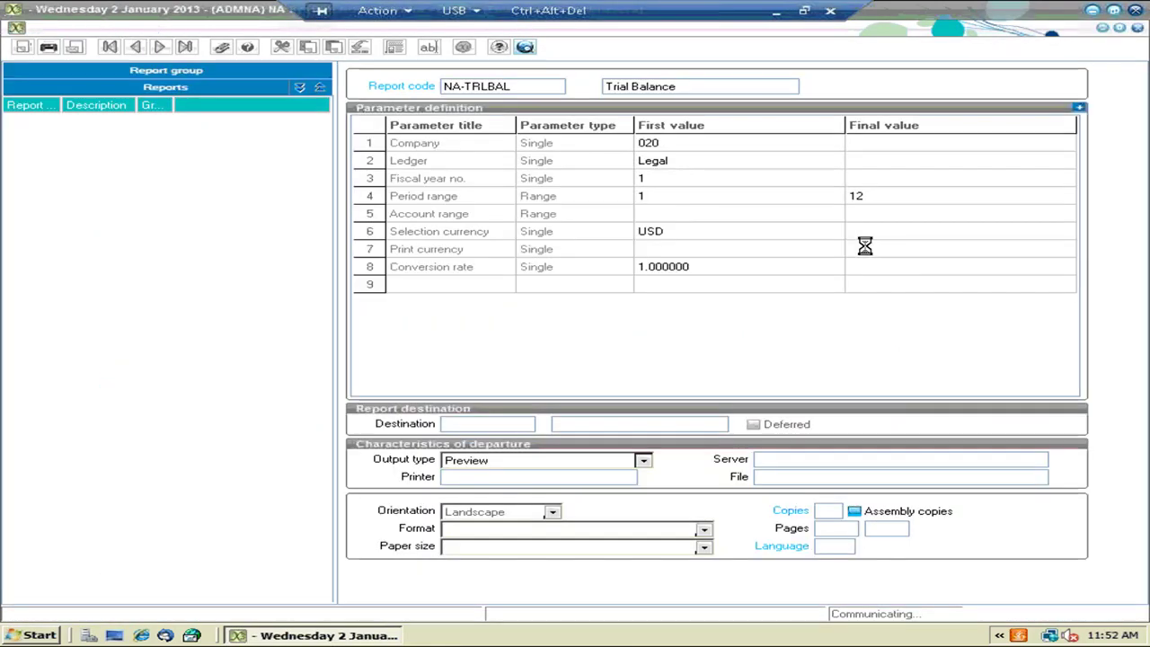
{"action": "left_click", "coordinate": [649, 179]}
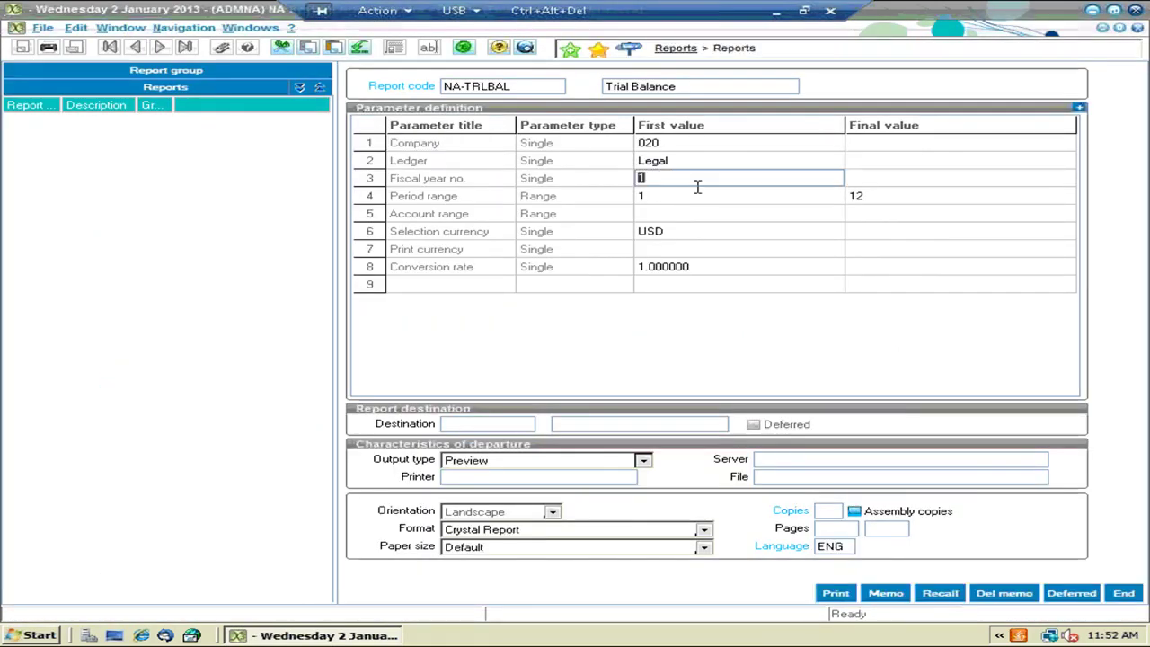
{"action": "type", "text": "4"}
{"action": "key", "text": "Return"}
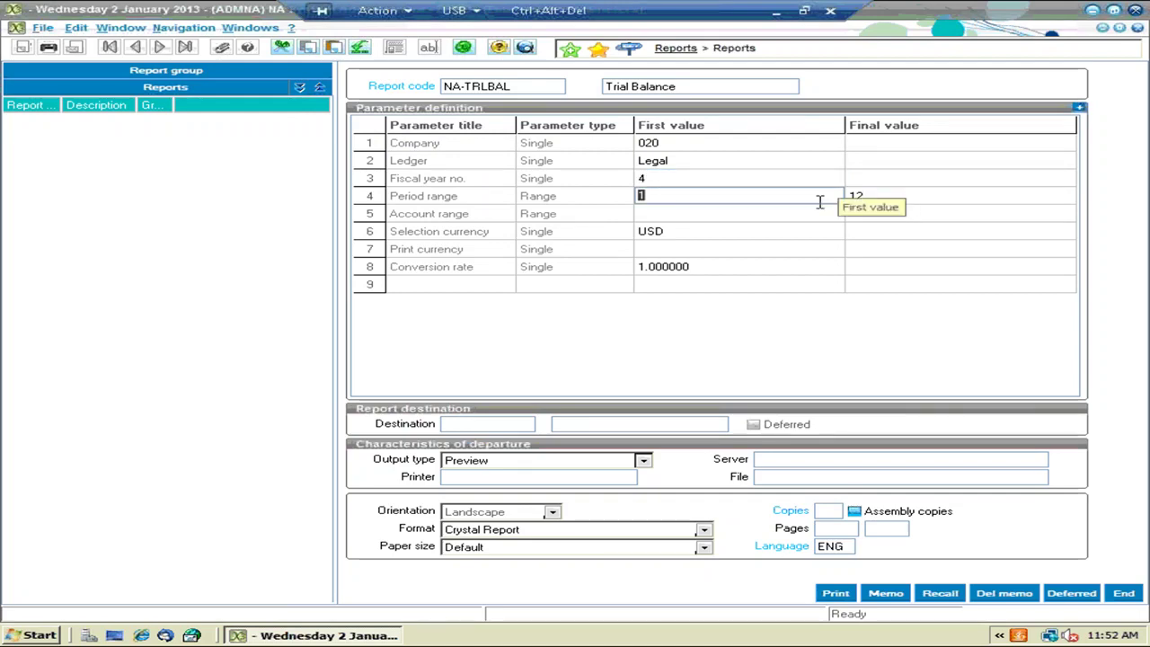
{"action": "left_click", "coordinate": [833, 595]}
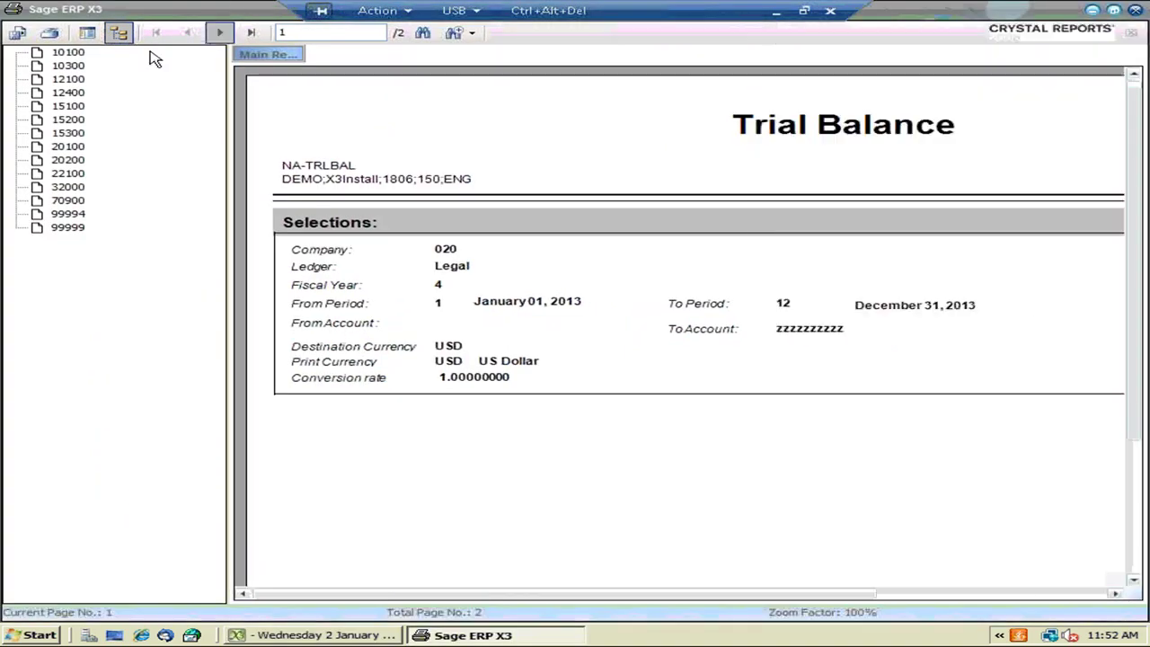
Examine the opening and ending balances in the fiscal year 4 trial balance, close the preview and switch to the PowerPoint slide show
{"action": "left_click", "coordinate": [68, 52]}
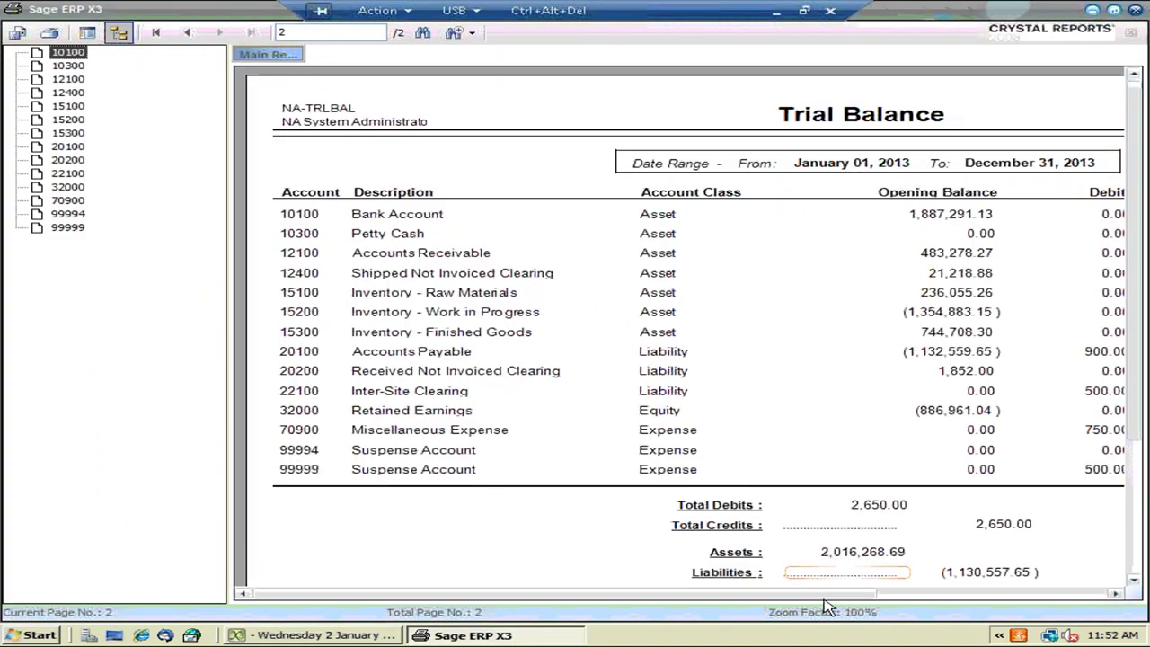
{"action": "left_click_drag", "start_coordinate": [852, 600], "coordinate": [1027, 603]}
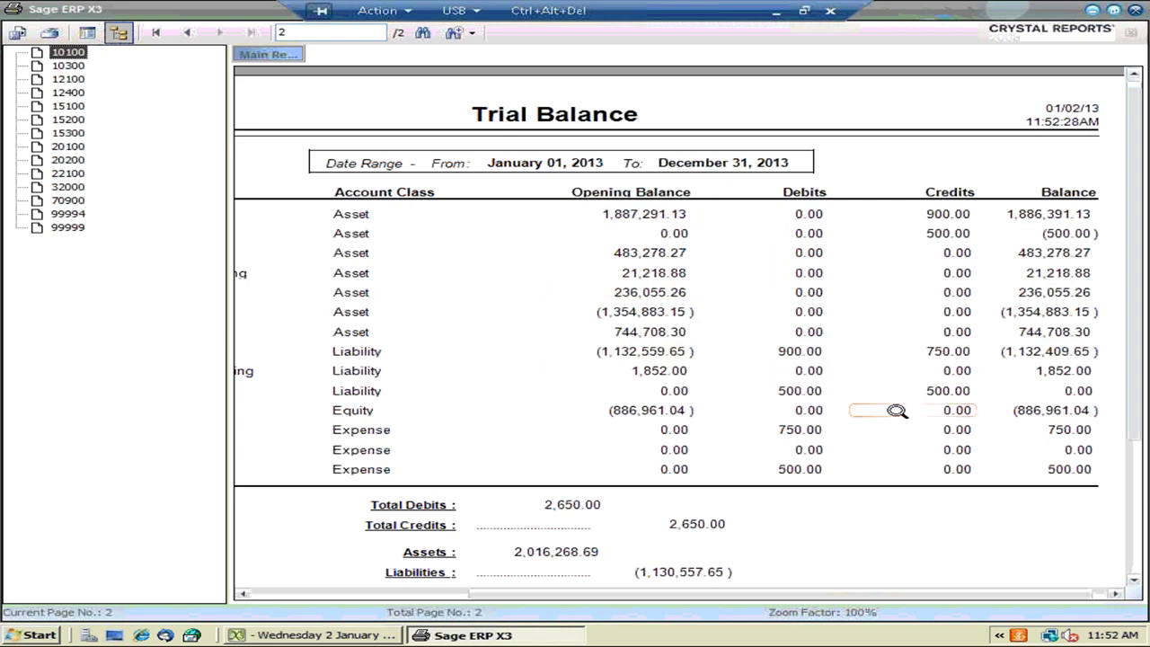
{"action": "left_click", "coordinate": [1136, 12]}
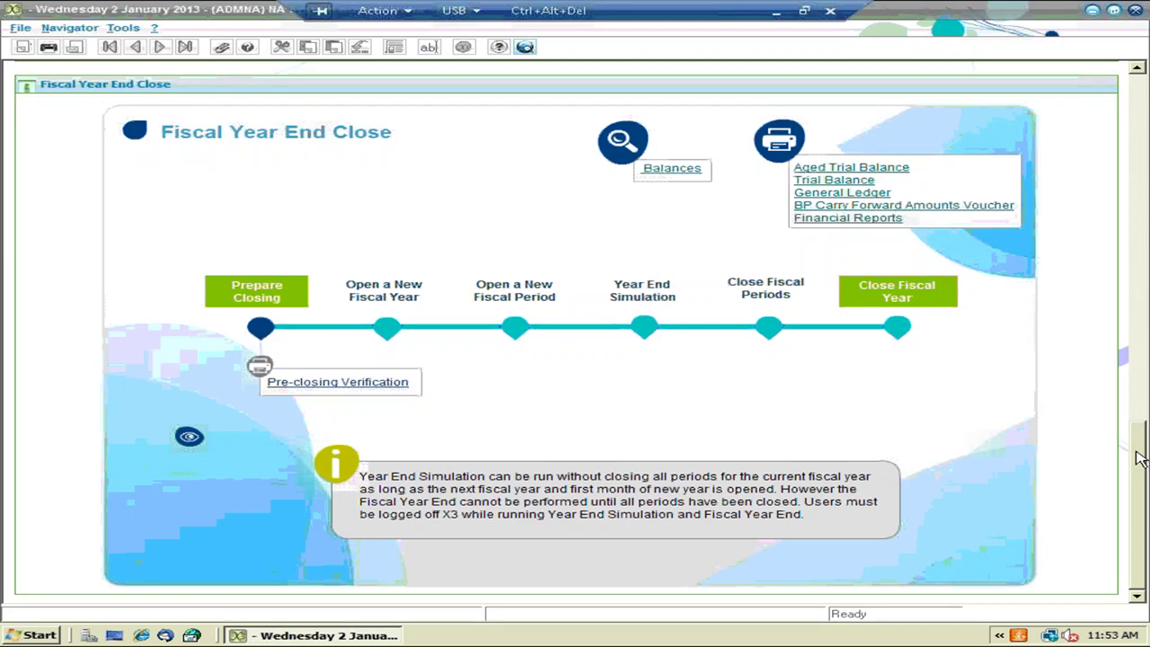
{"action": "left_click", "coordinate": [777, 11]}
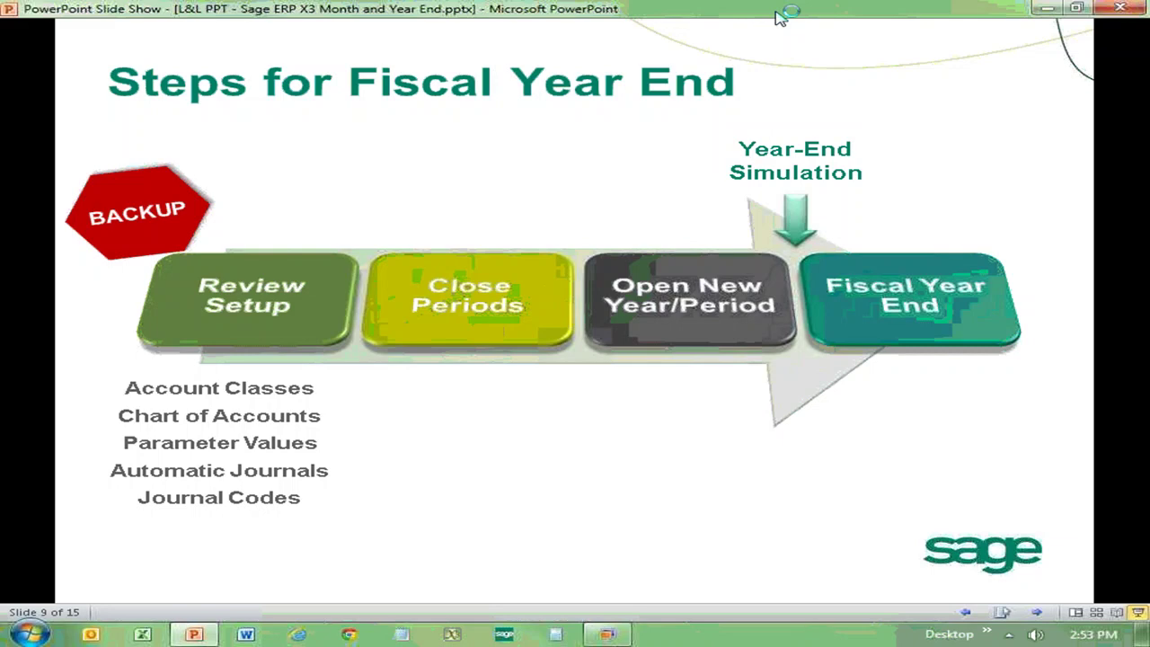
{"action": "key", "text": "Right"}
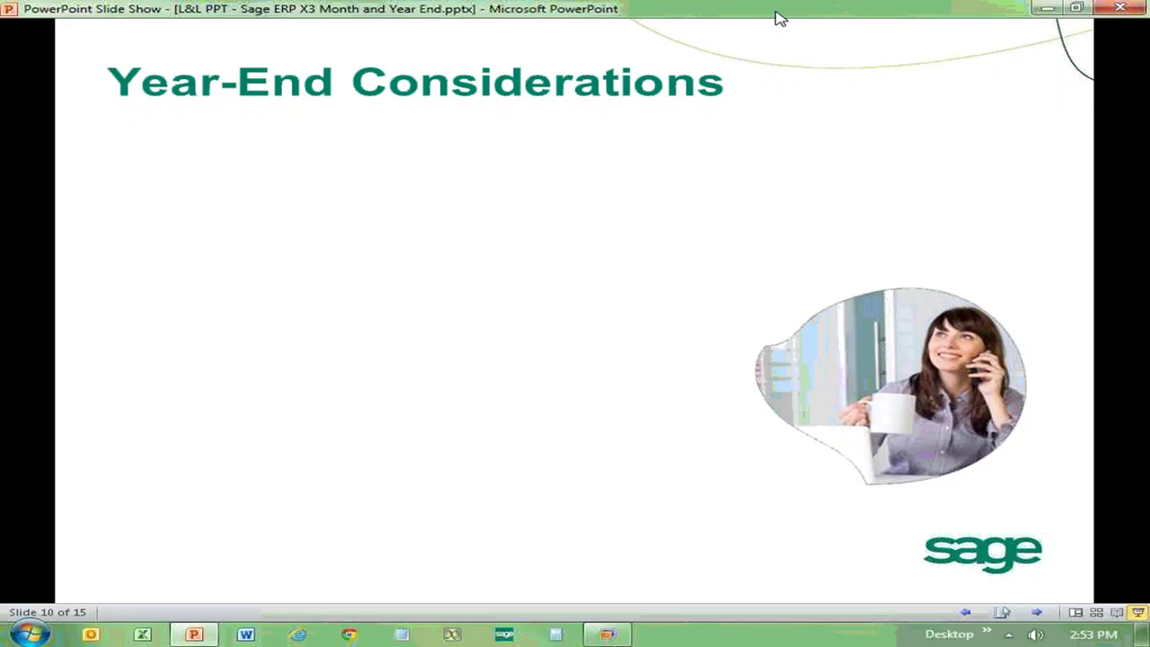
{"action": "key", "text": "Right"}
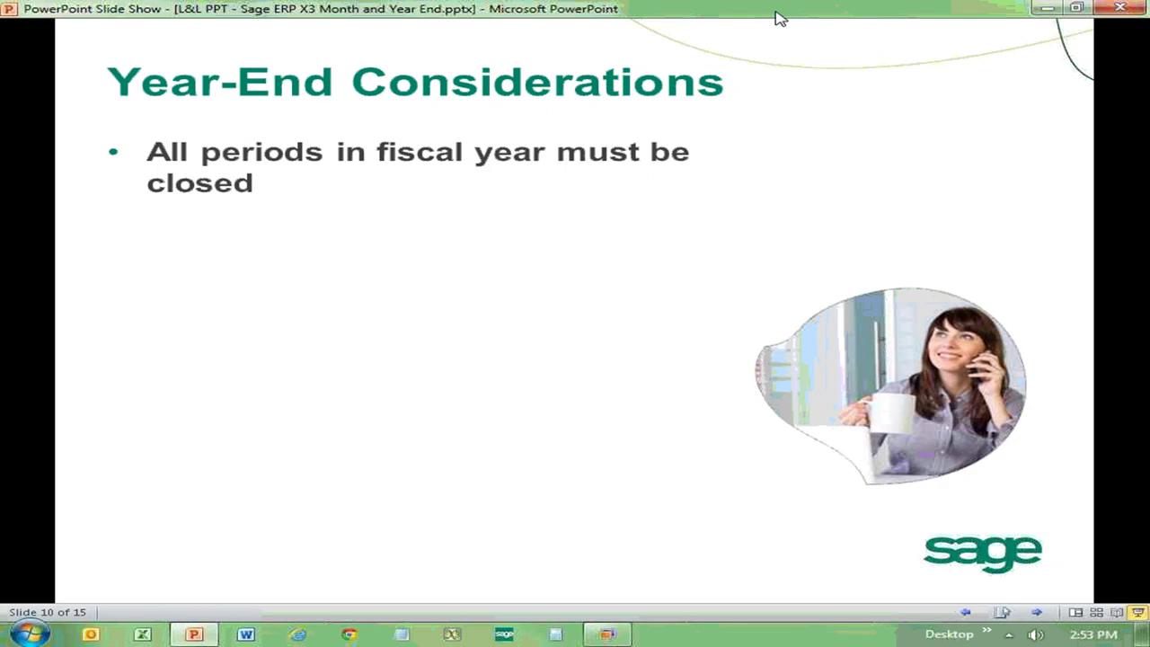
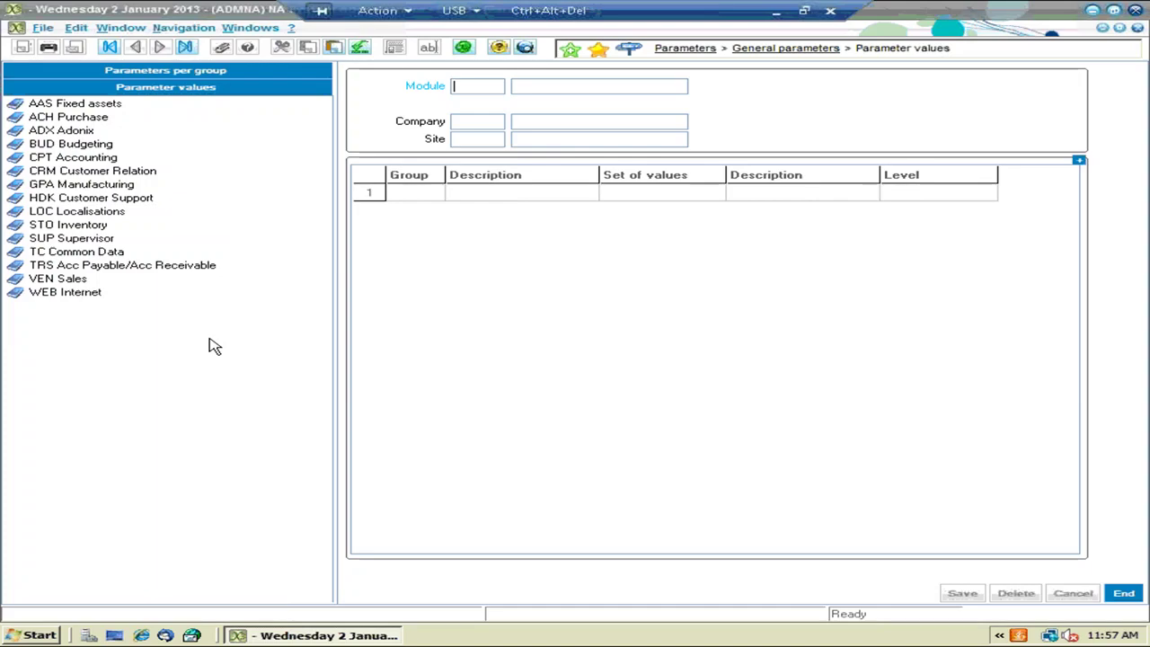
Examine the Fees declaration (DCLFEES) parameter in the 1099 Management (DAS) group of the Accounting module for the DEMO folder
{"action": "left_click", "coordinate": [68, 158]}
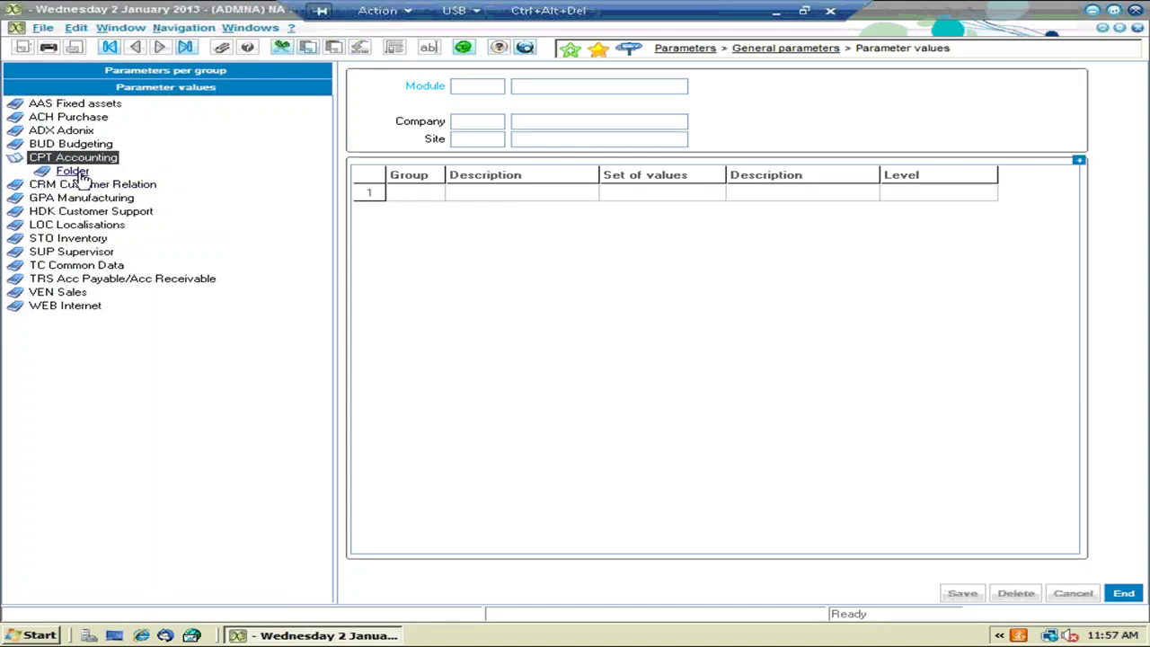
{"action": "left_click", "coordinate": [74, 171]}
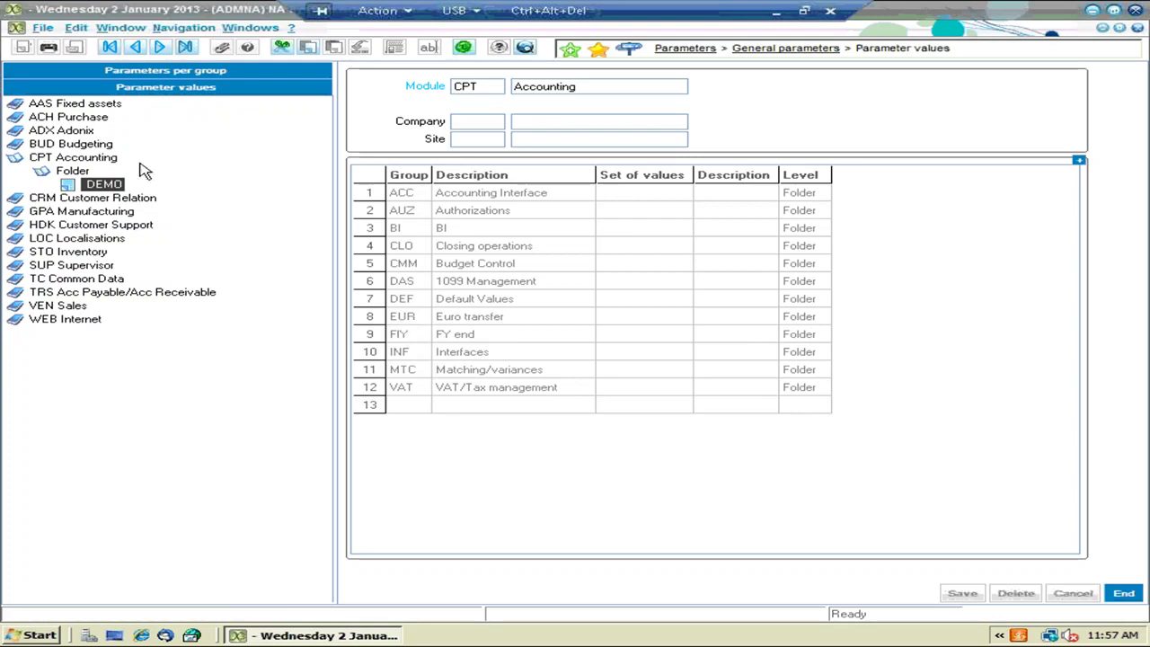
{"action": "left_click", "coordinate": [407, 282]}
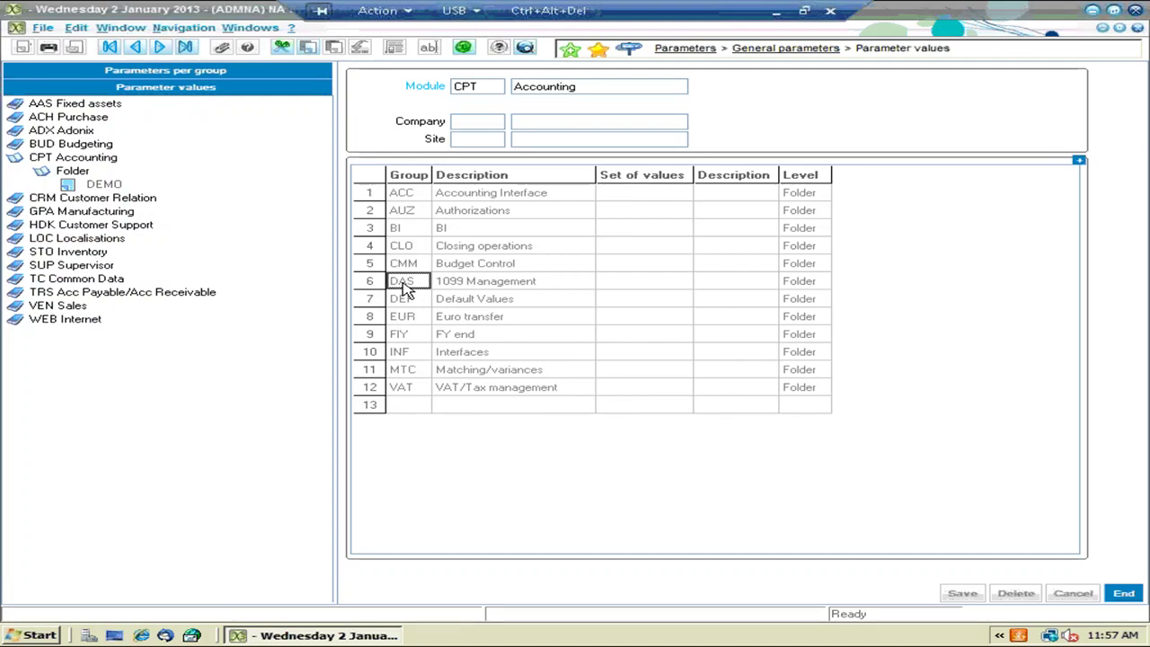
{"action": "right_click", "coordinate": [404, 284]}
{"action": "left_click", "coordinate": [428, 292]}
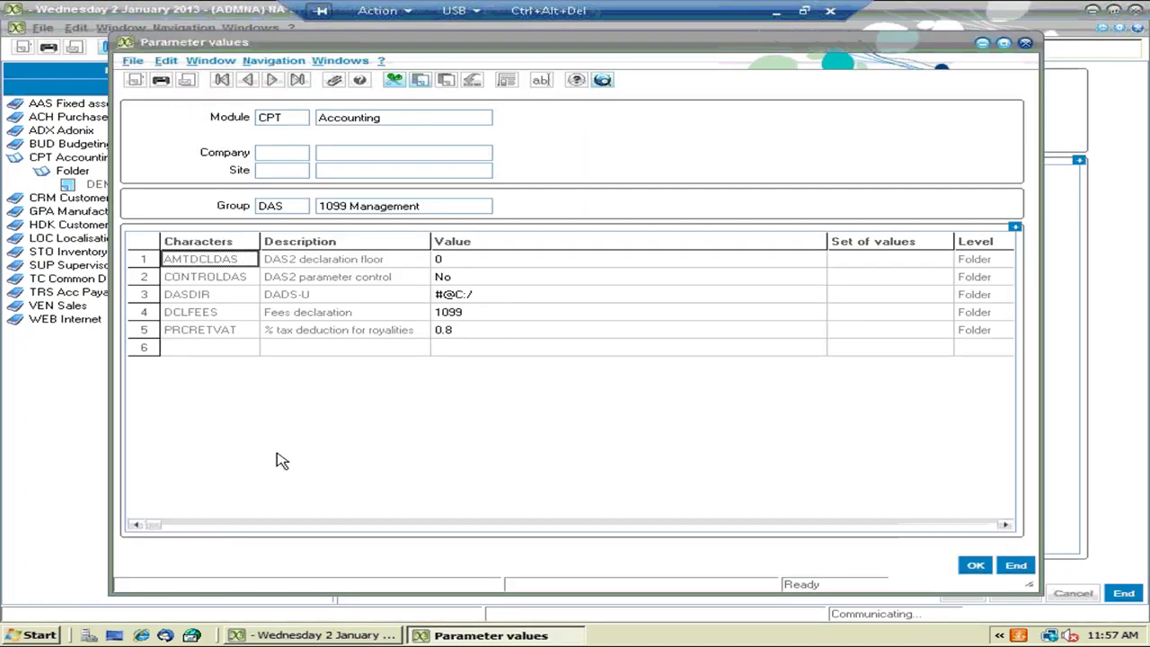
{"action": "left_click", "coordinate": [442, 314]}
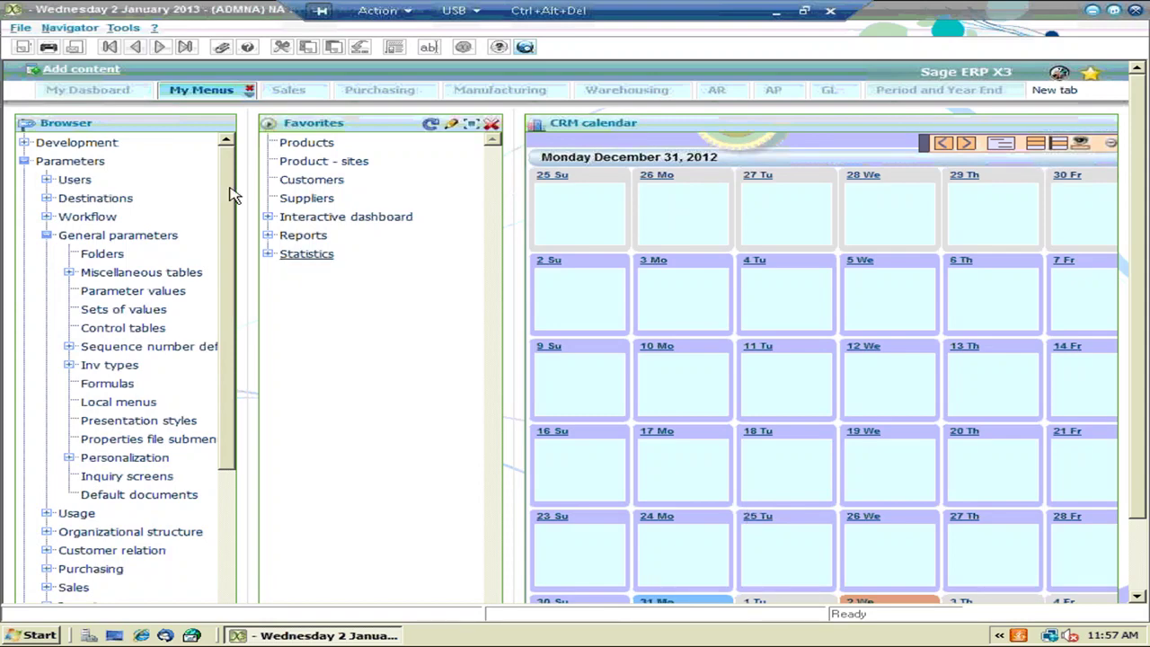
Open the 1099 box table from the BP tables under Common data and examine its entries down to the last row
{"action": "left_click", "coordinate": [72, 161]}
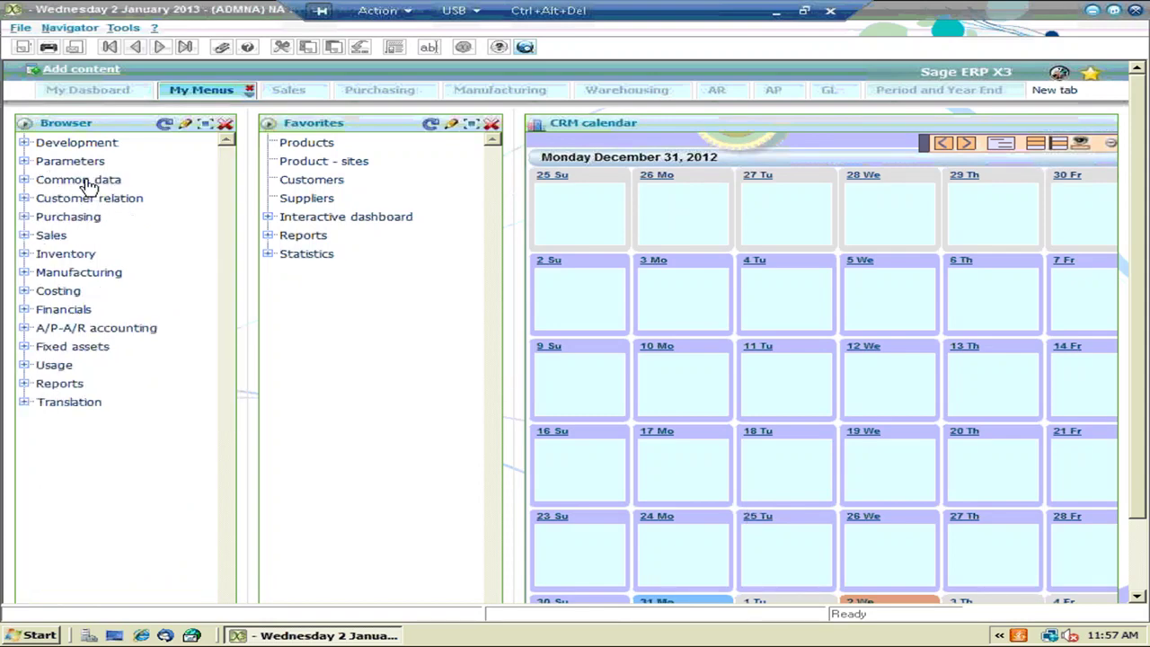
{"action": "left_click", "coordinate": [87, 181]}
{"action": "left_click", "coordinate": [86, 256]}
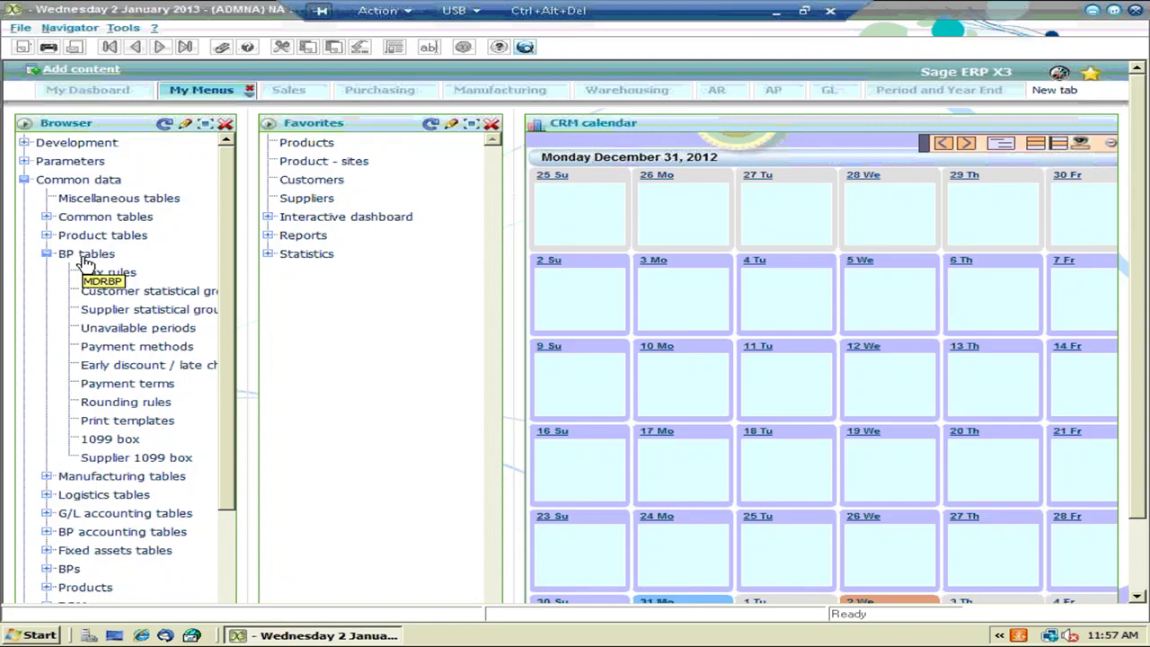
{"action": "left_click", "coordinate": [103, 442]}
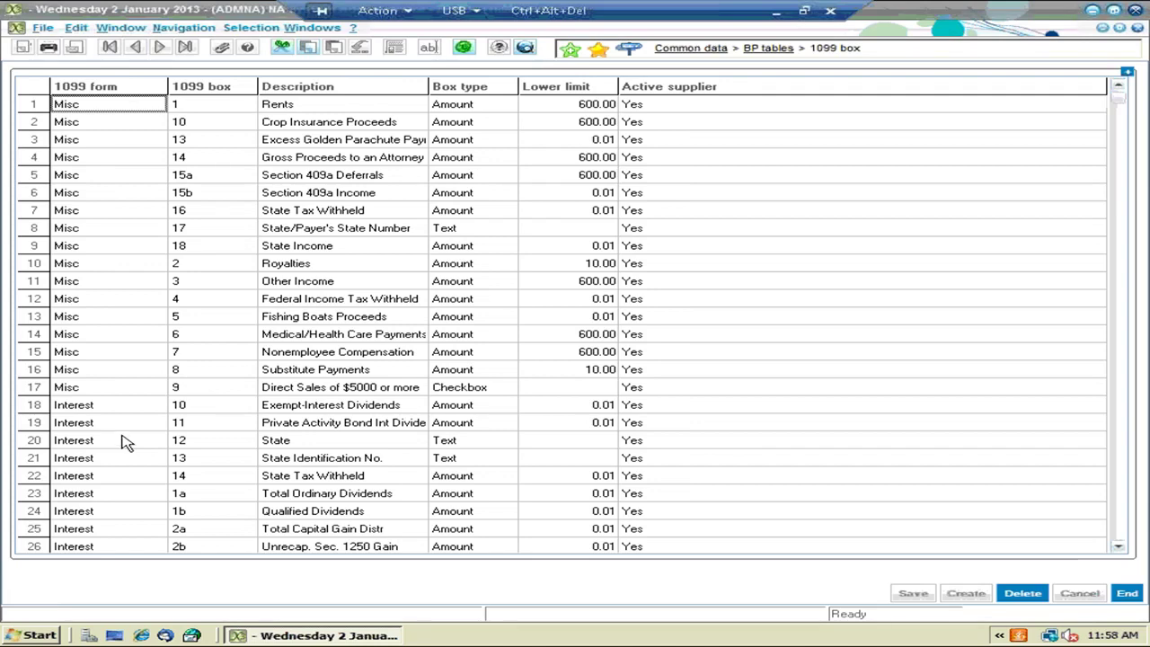
{"action": "left_click_drag", "start_coordinate": [1119, 97], "coordinate": [1122, 544]}
Check the 1099 form choices in a new row of the 1099 box table, and leave the table without saving
{"action": "left_click", "coordinate": [108, 532]}
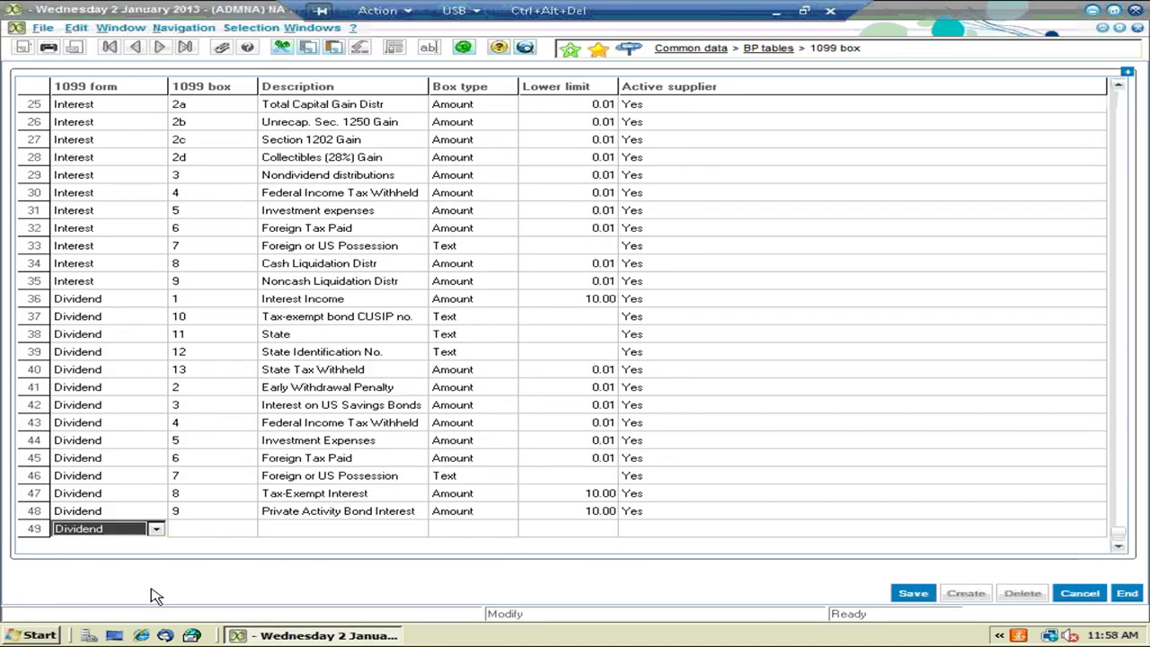
{"action": "left_click", "coordinate": [155, 529]}
{"action": "left_click", "coordinate": [156, 529]}
{"action": "left_click", "coordinate": [232, 531]}
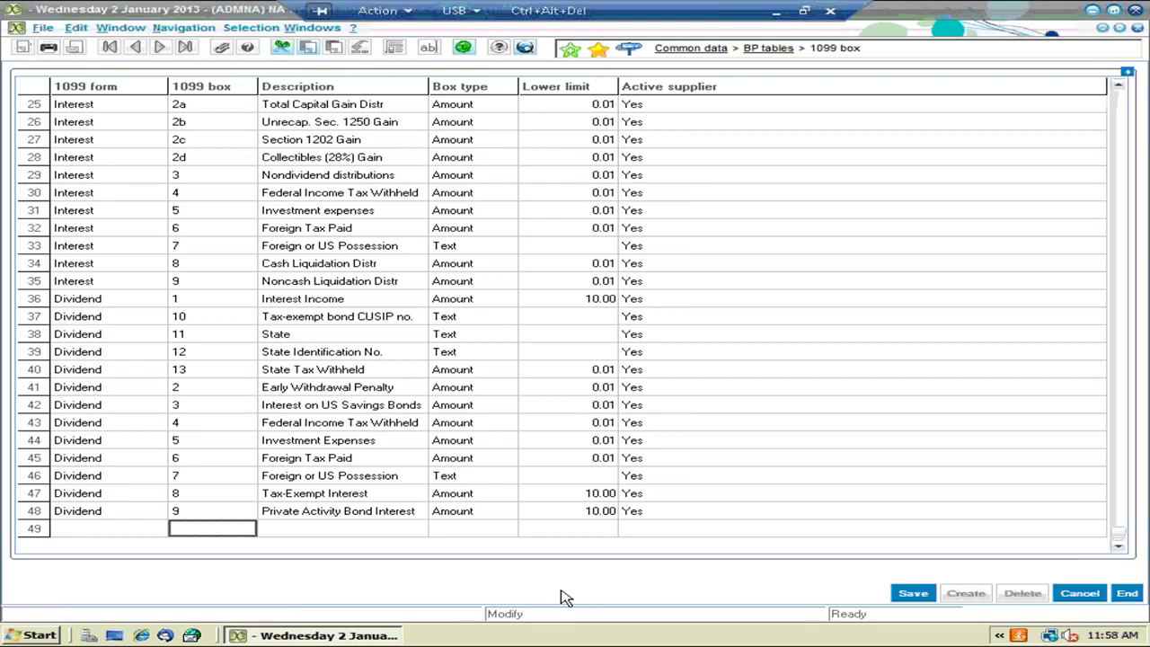
{"action": "left_click", "coordinate": [1127, 594]}
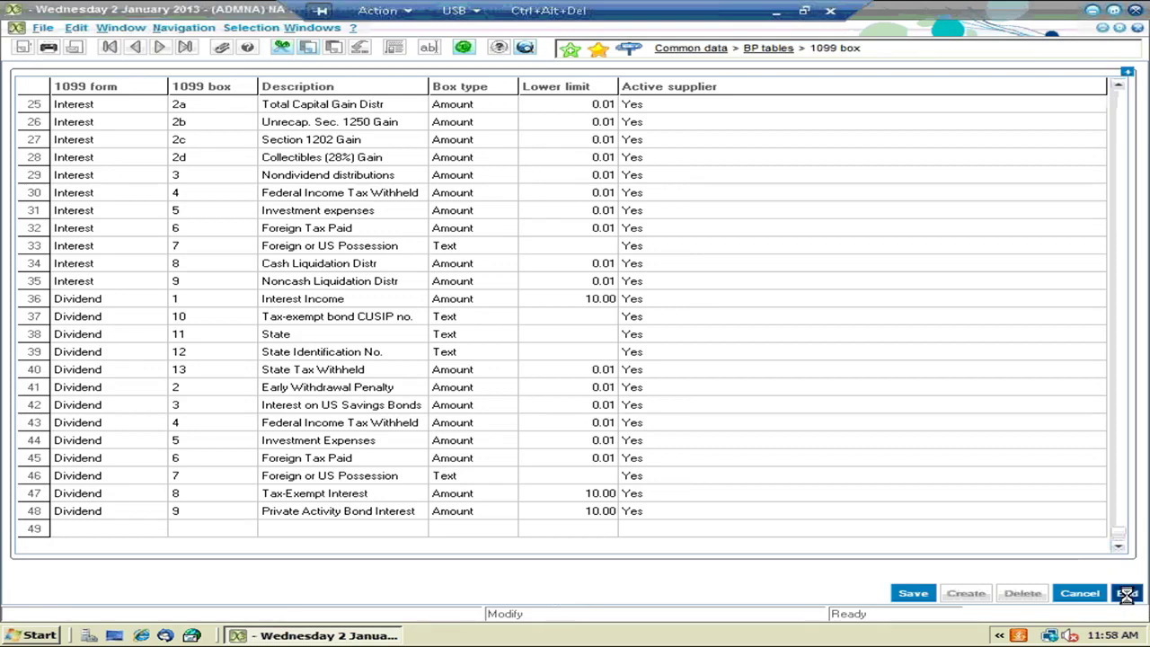
{"action": "left_click", "coordinate": [589, 381]}
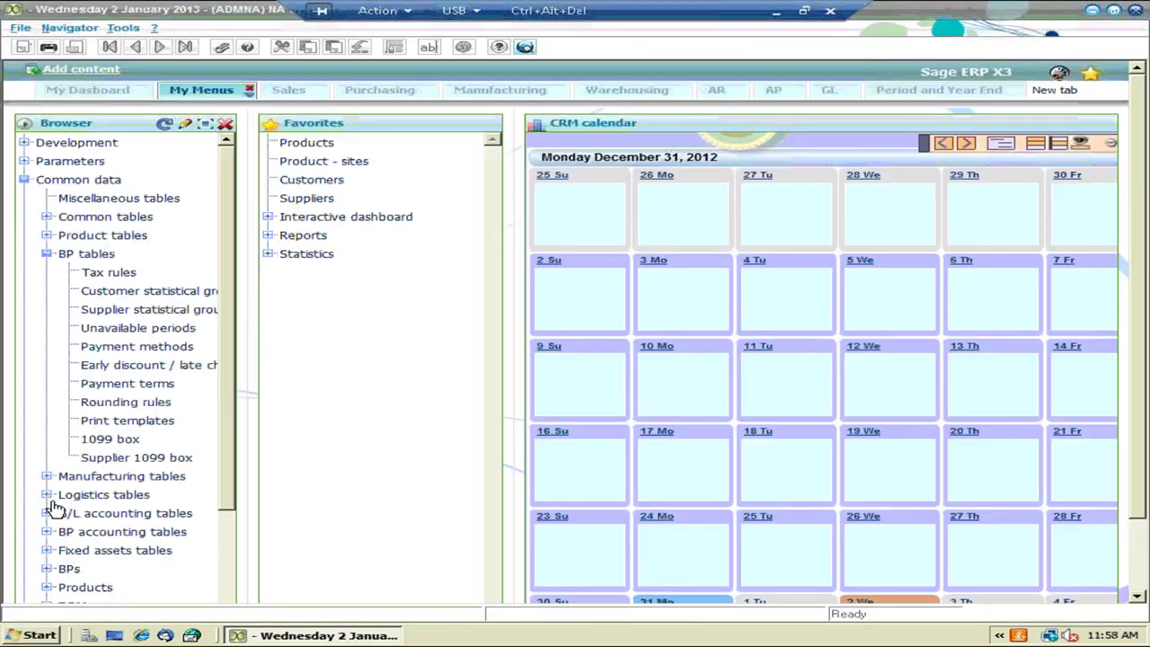
Open the Supplier 1099 box function, look over its entry fields, and close it and the BP tables group
{"action": "left_click", "coordinate": [102, 460]}
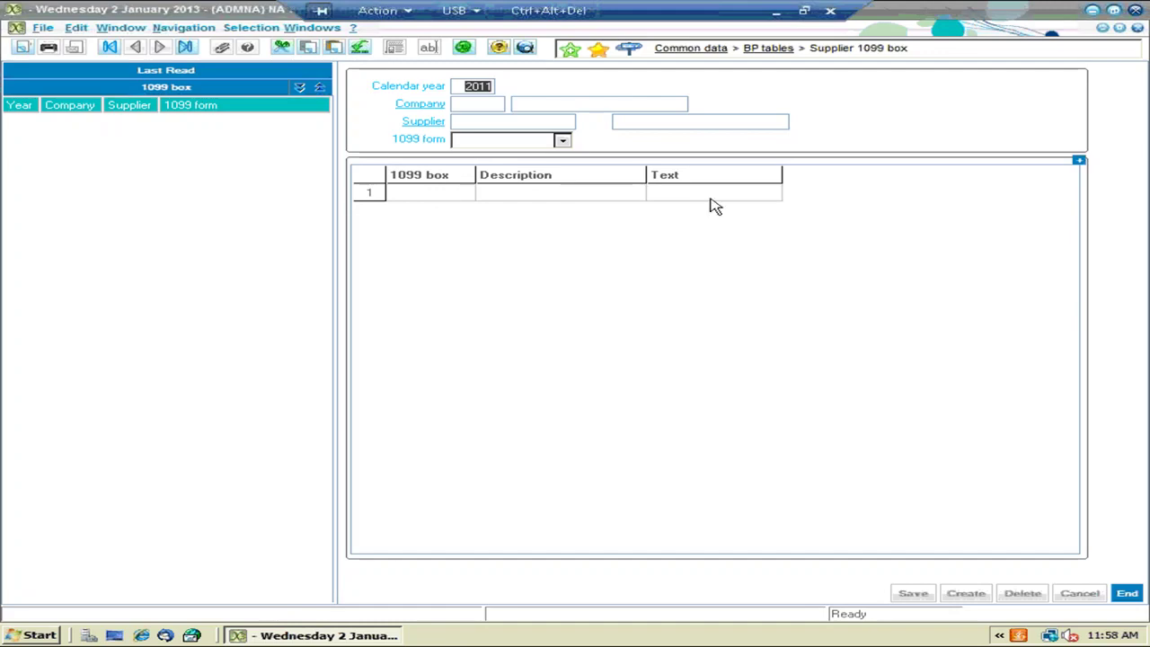
{"action": "left_click", "coordinate": [1135, 600]}
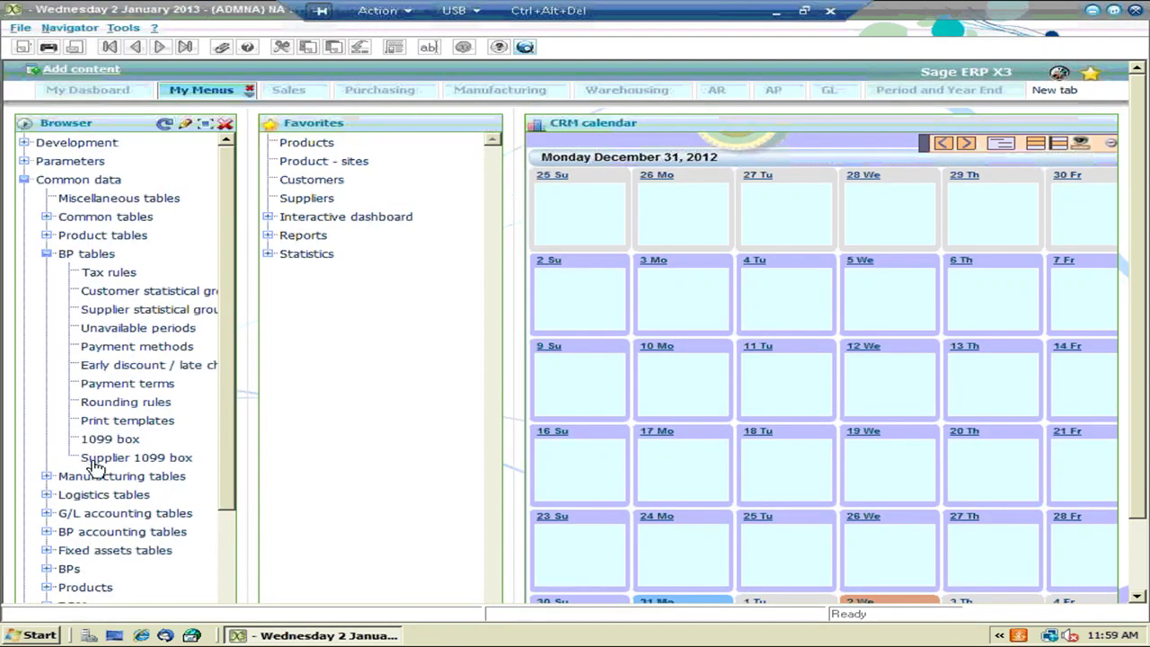
{"action": "left_click", "coordinate": [46, 254]}
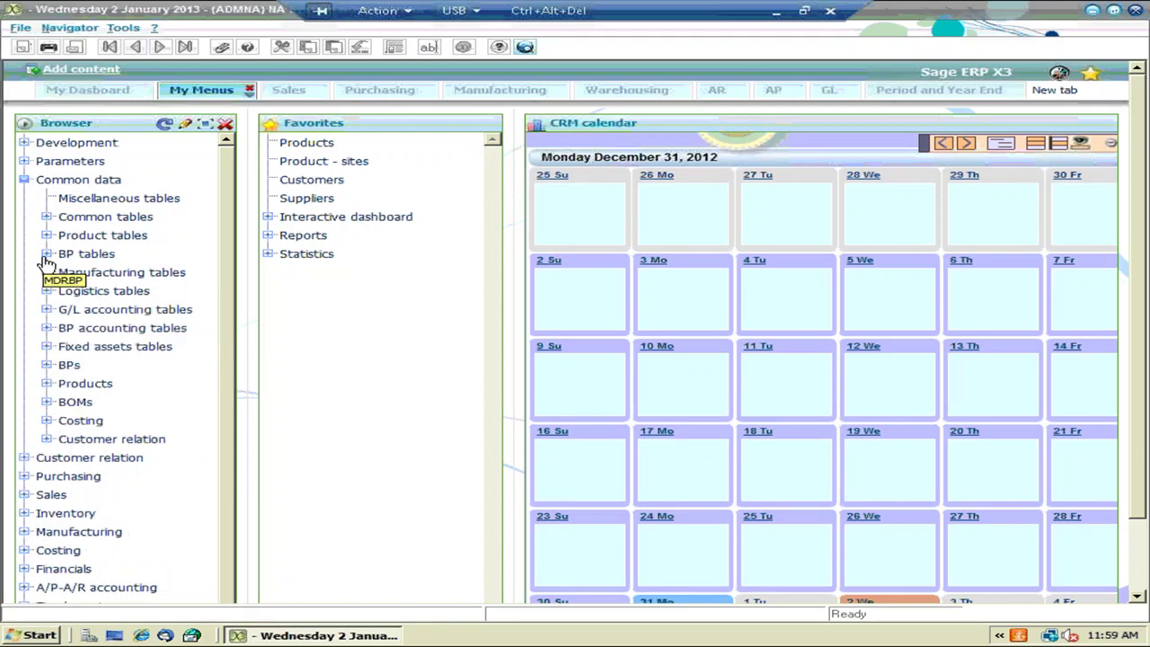
Open the business partner record for Advanced Computer Systems (ACS), check its accounting details, and close it
{"action": "left_click", "coordinate": [46, 365]}
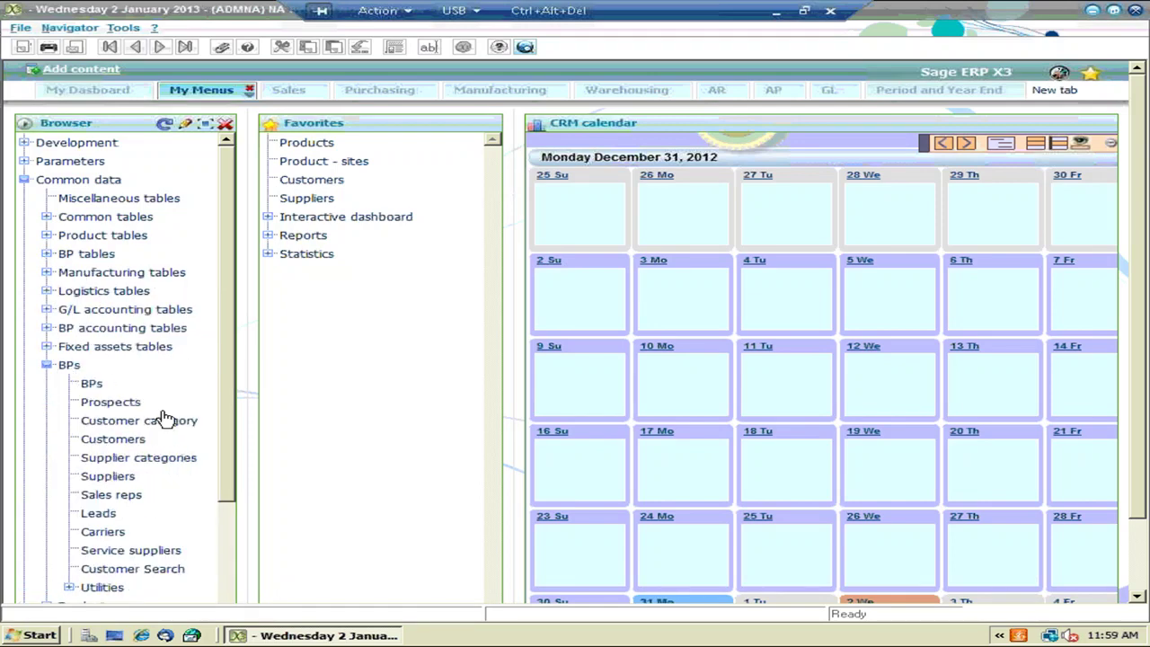
{"action": "left_click", "coordinate": [91, 385]}
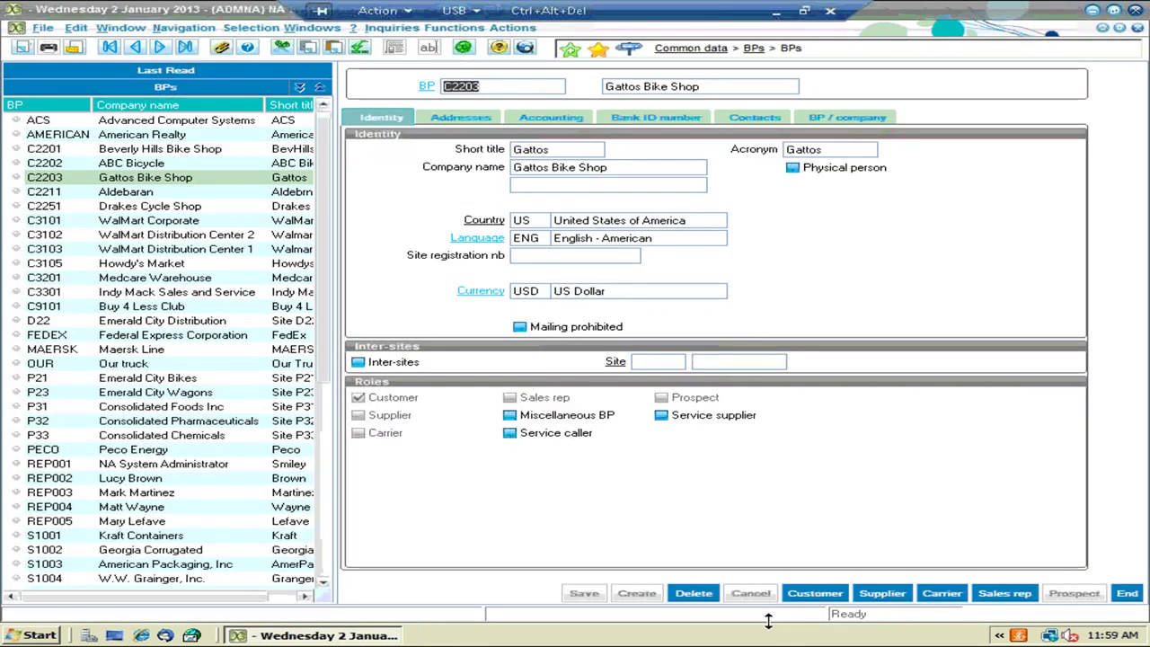
{"action": "left_click", "coordinate": [34, 120]}
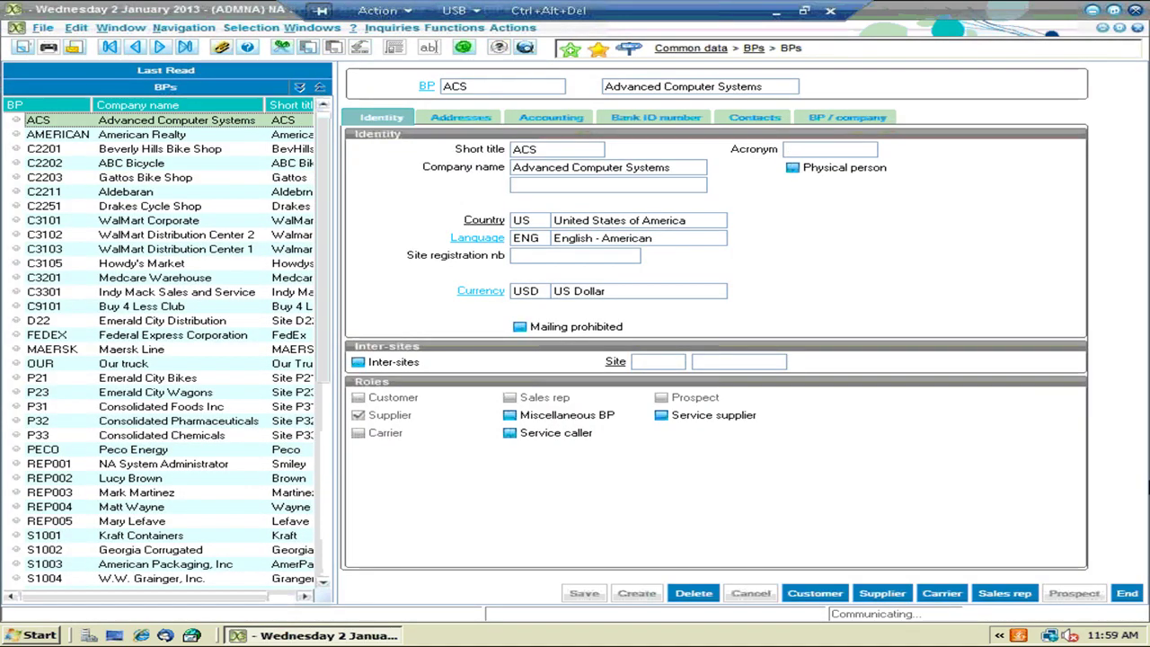
{"action": "left_click", "coordinate": [537, 123]}
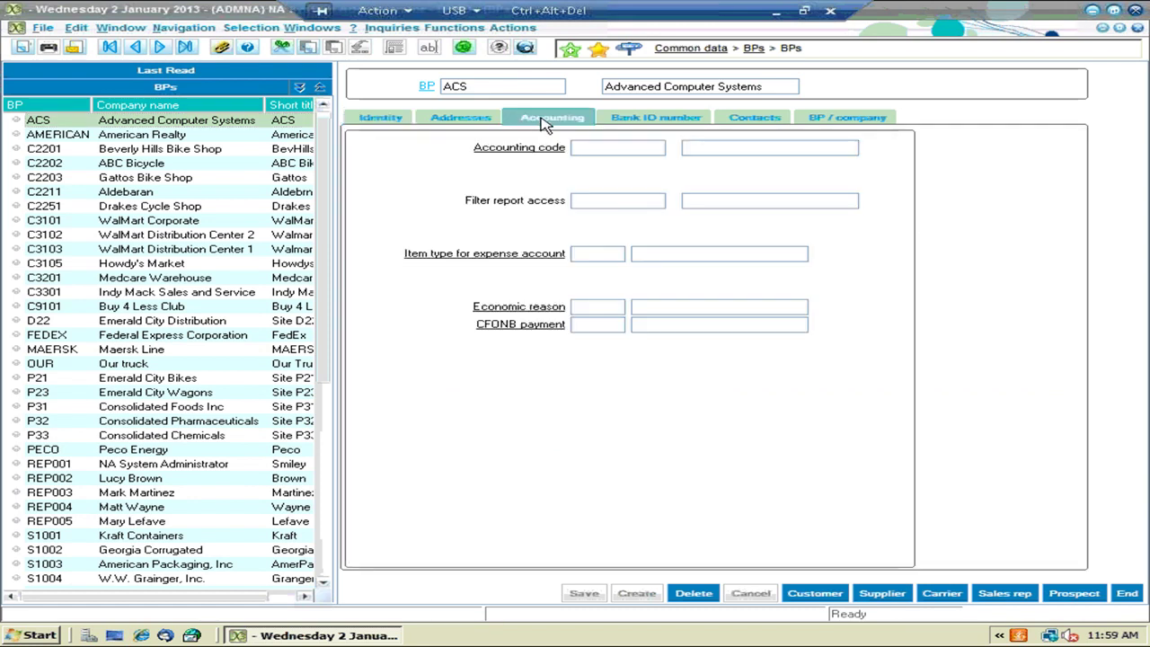
{"action": "left_click", "coordinate": [1127, 593]}
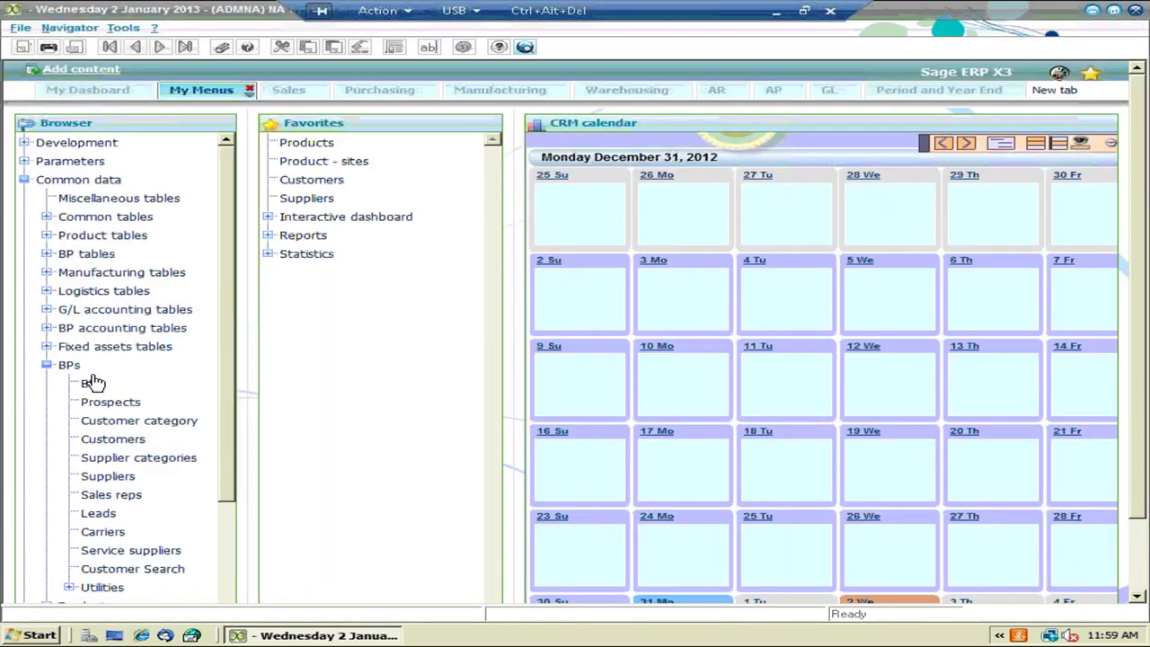
Open the Ryan's Coatings supplier record, examine the 1099 form and 1099 box fields in its financial details, and close it
{"action": "left_click", "coordinate": [97, 482]}
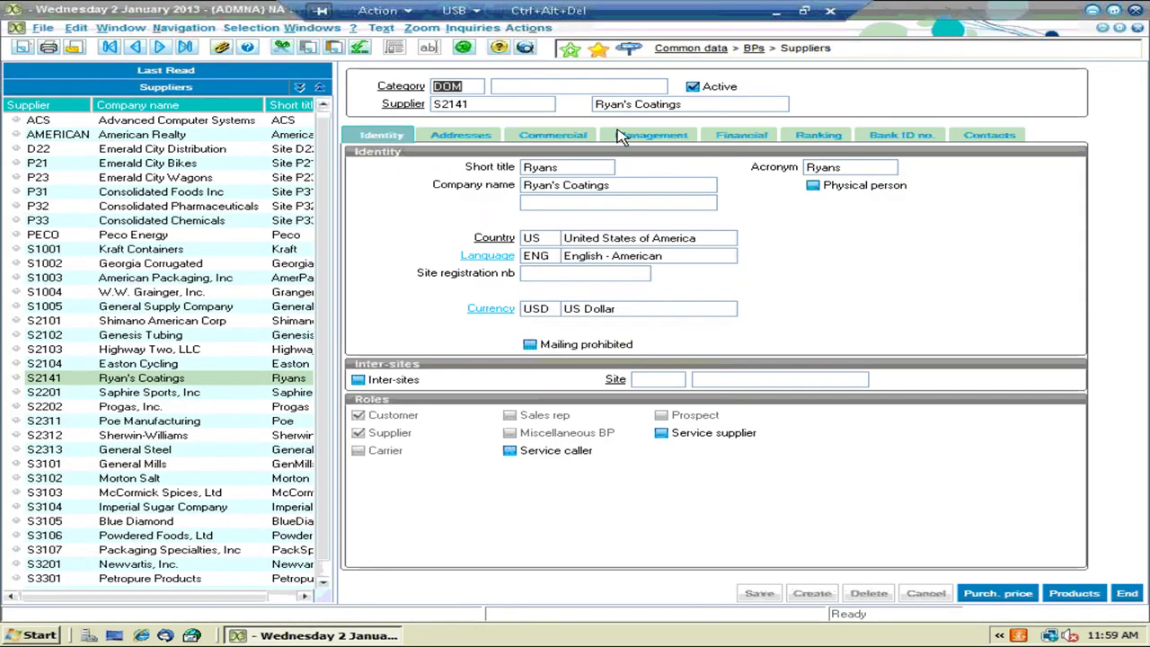
{"action": "left_click", "coordinate": [726, 136]}
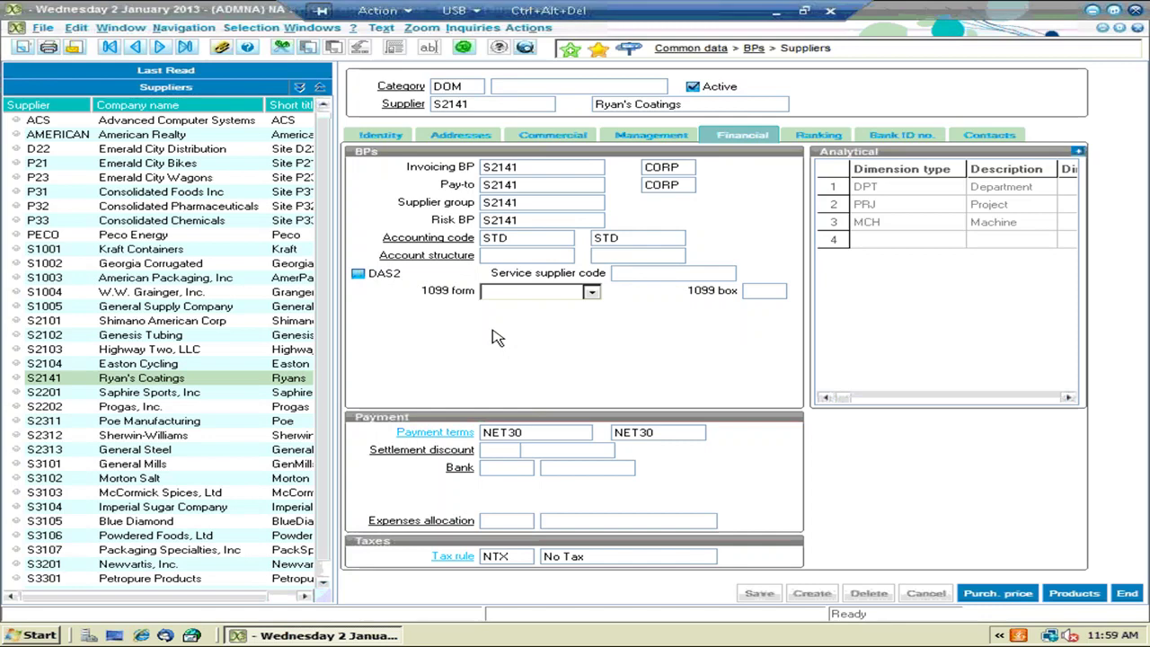
{"action": "left_click", "coordinate": [1125, 593]}
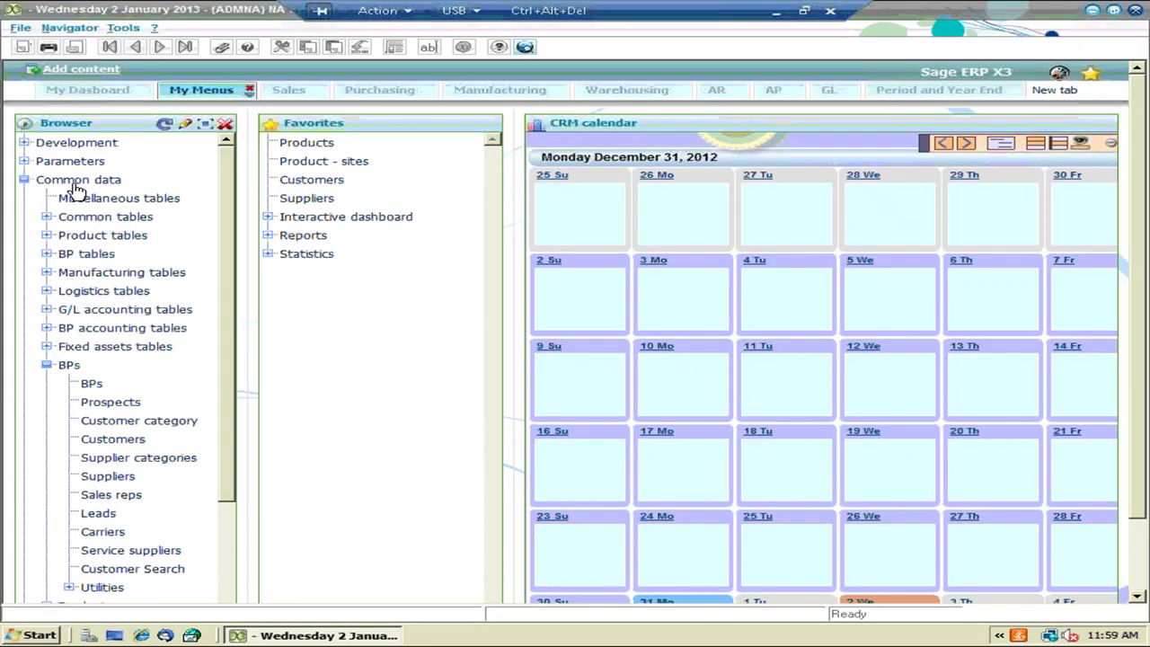
Examine the 1099 details in the header and lines of the latest ACS supplier BP invoice under A/P-A/R accounting, and close it
{"action": "left_click", "coordinate": [72, 181]}
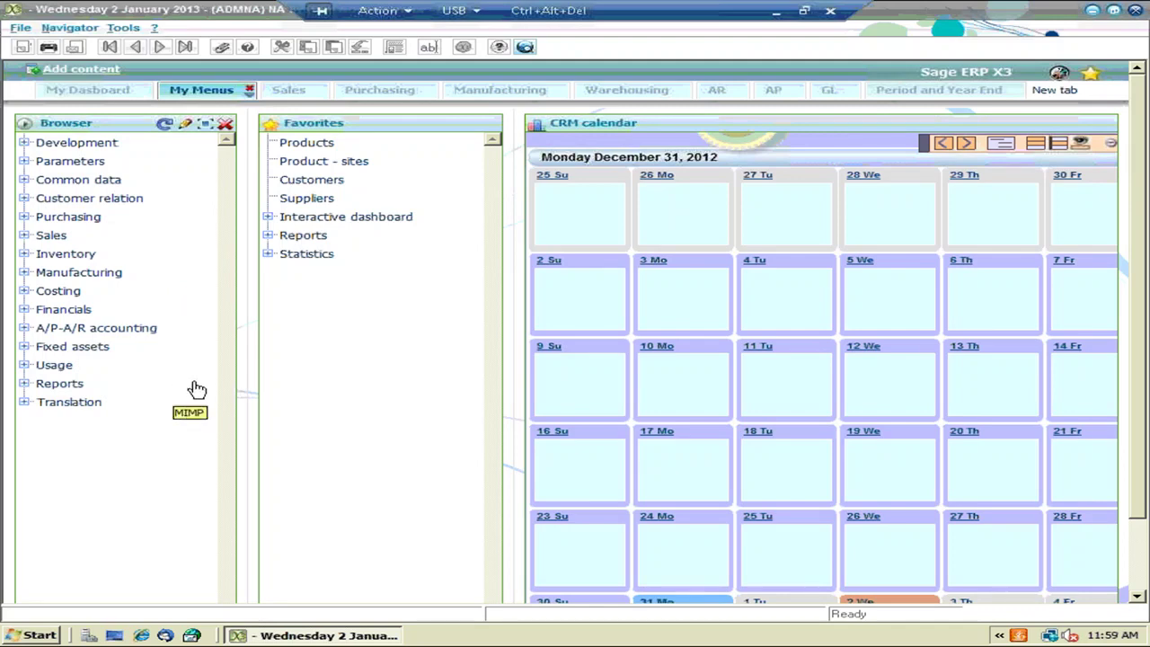
{"action": "left_click", "coordinate": [113, 329]}
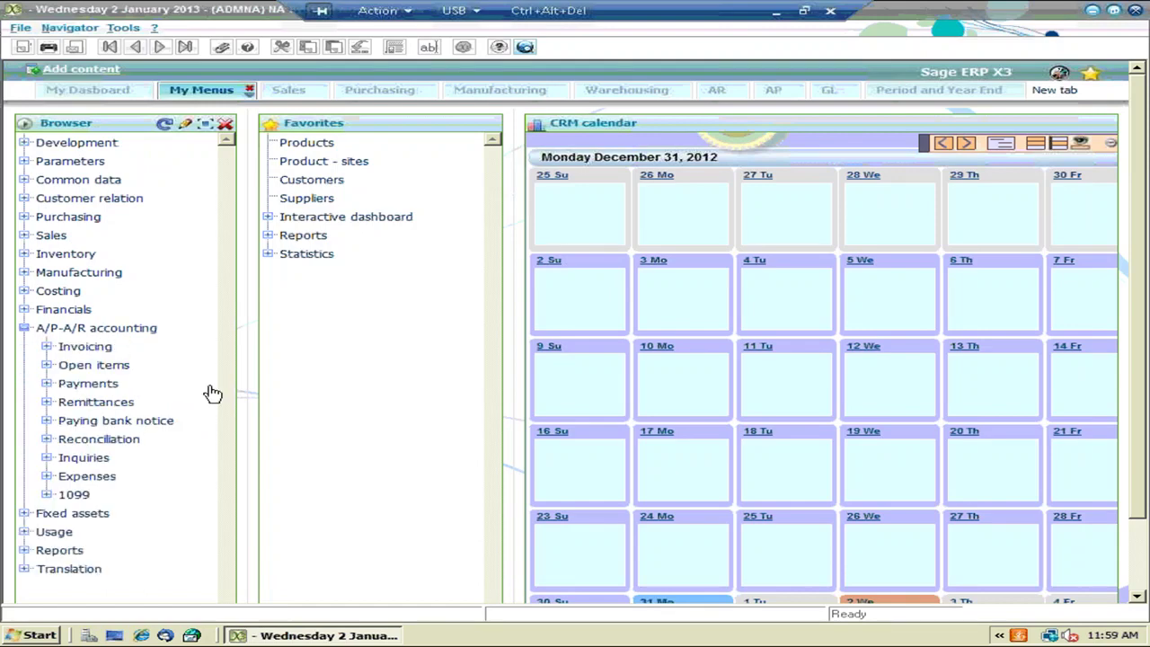
{"action": "left_click", "coordinate": [86, 348]}
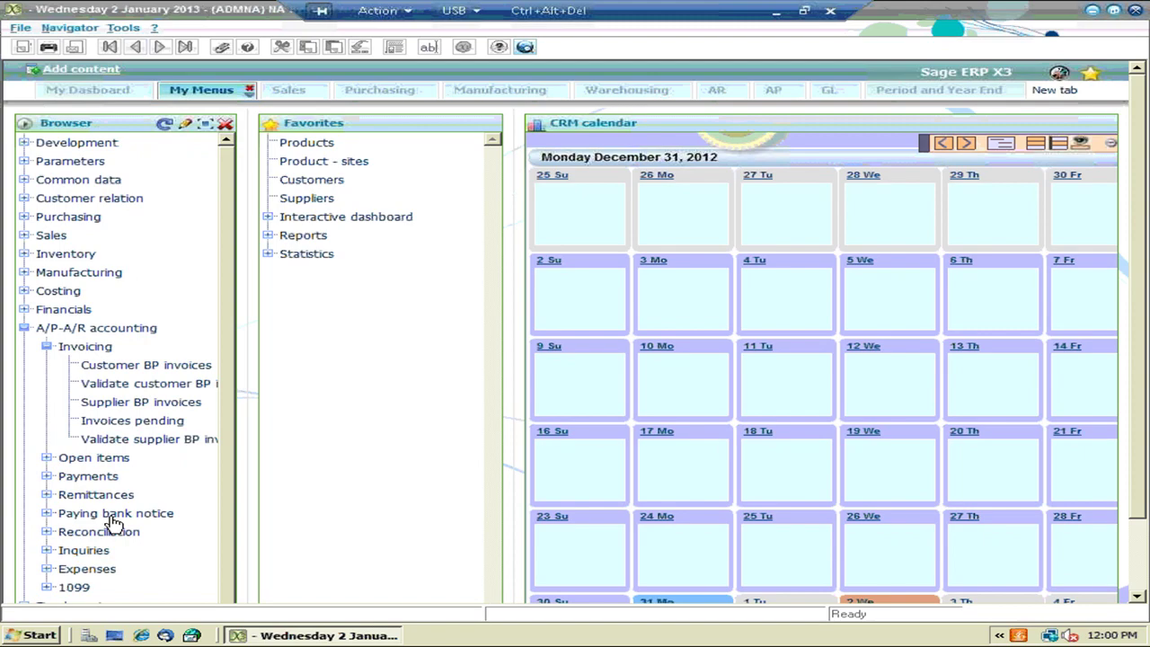
{"action": "left_click", "coordinate": [140, 404]}
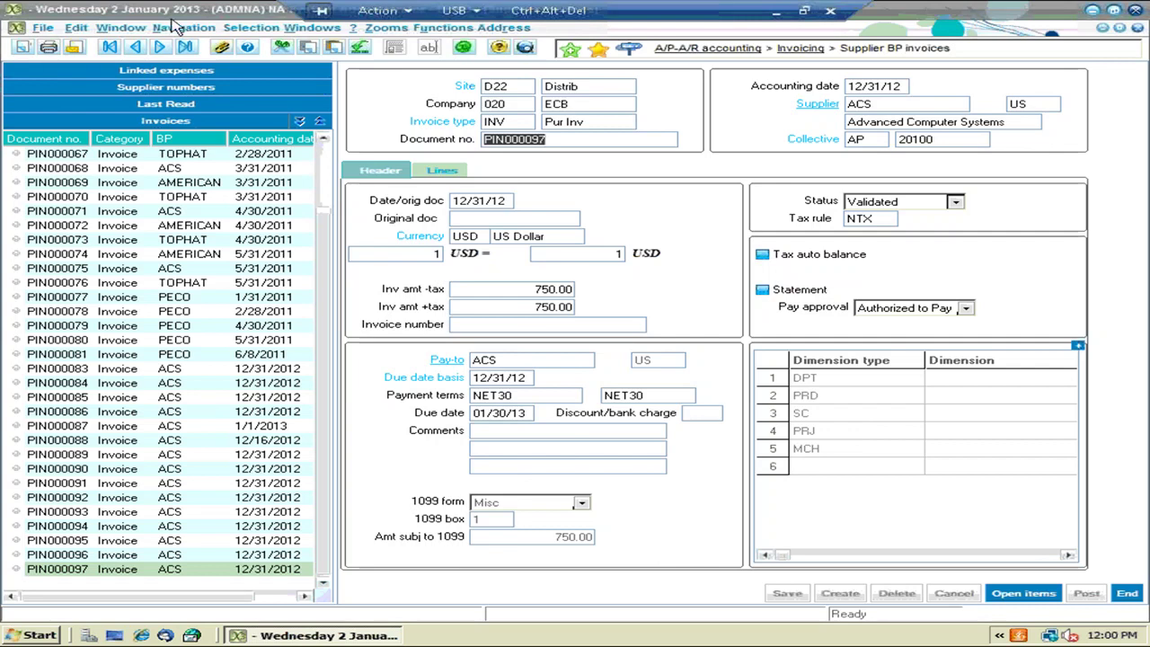
{"action": "left_click", "coordinate": [440, 170]}
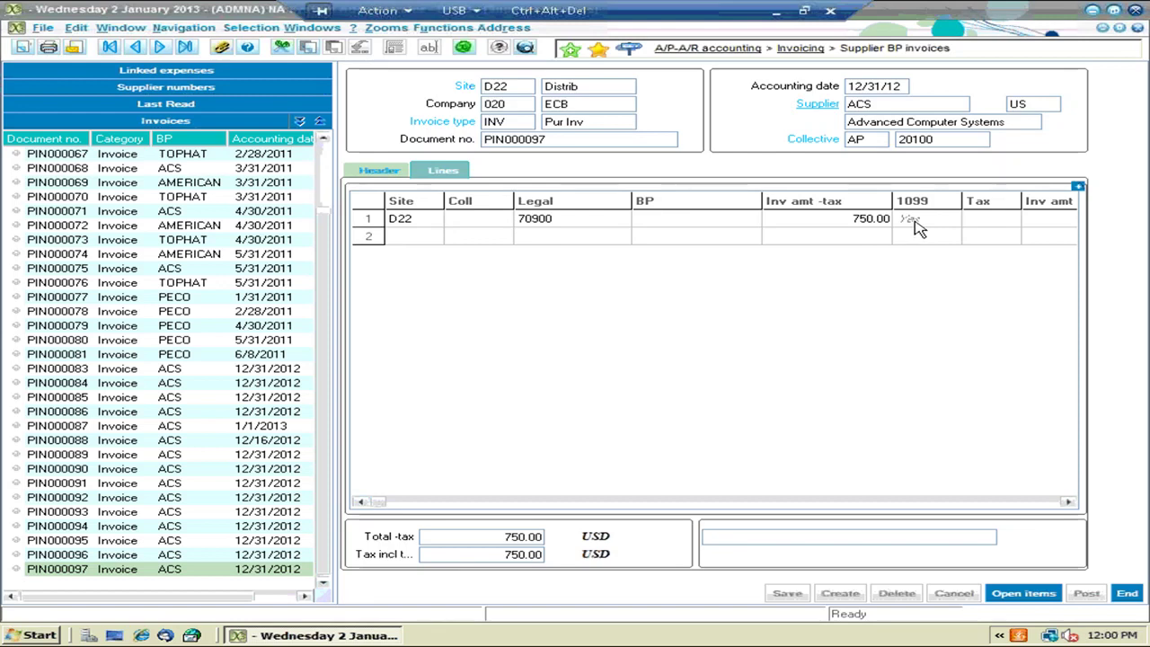
{"action": "left_click", "coordinate": [1128, 594]}
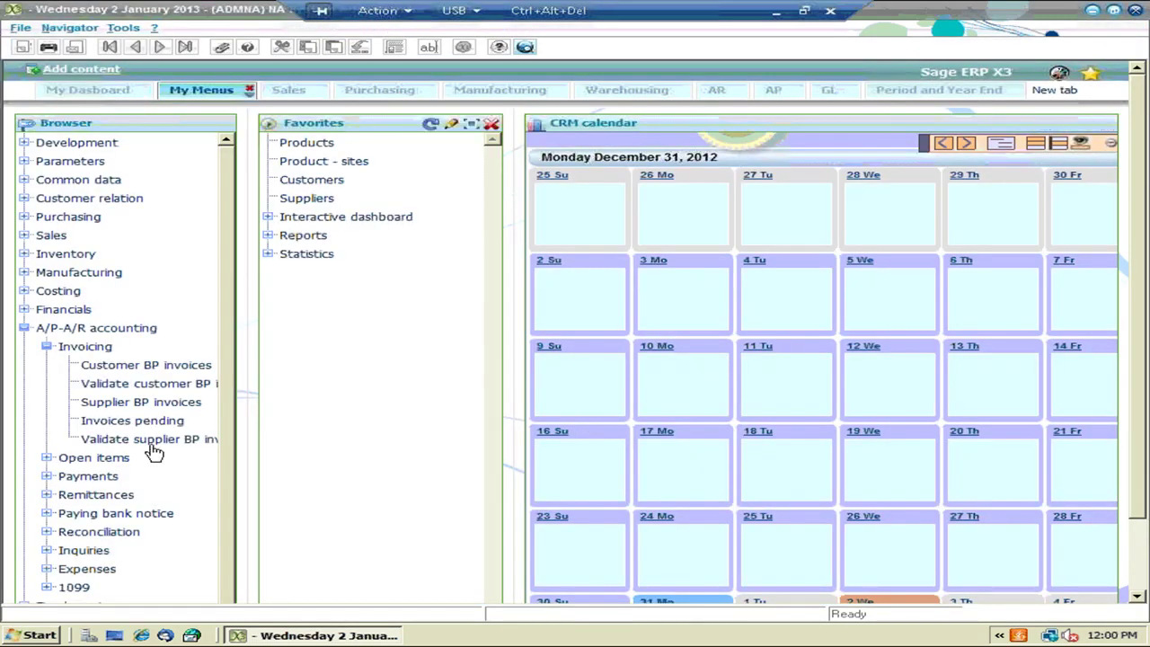
{"action": "left_click", "coordinate": [49, 350]}
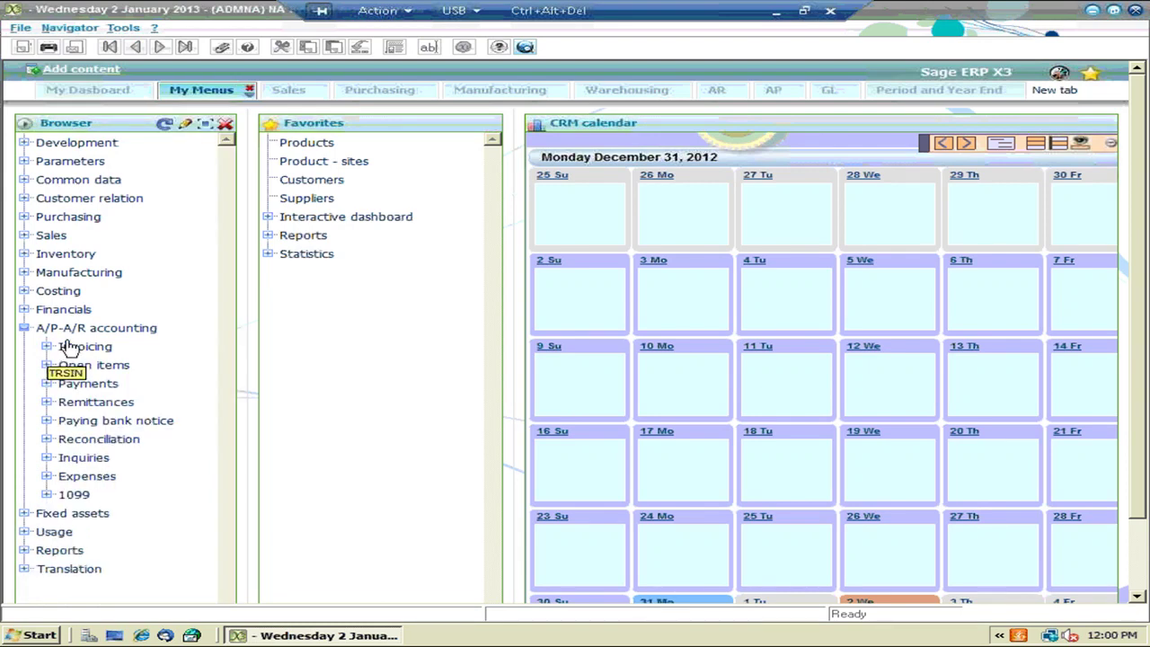
{"action": "left_click", "coordinate": [28, 331]}
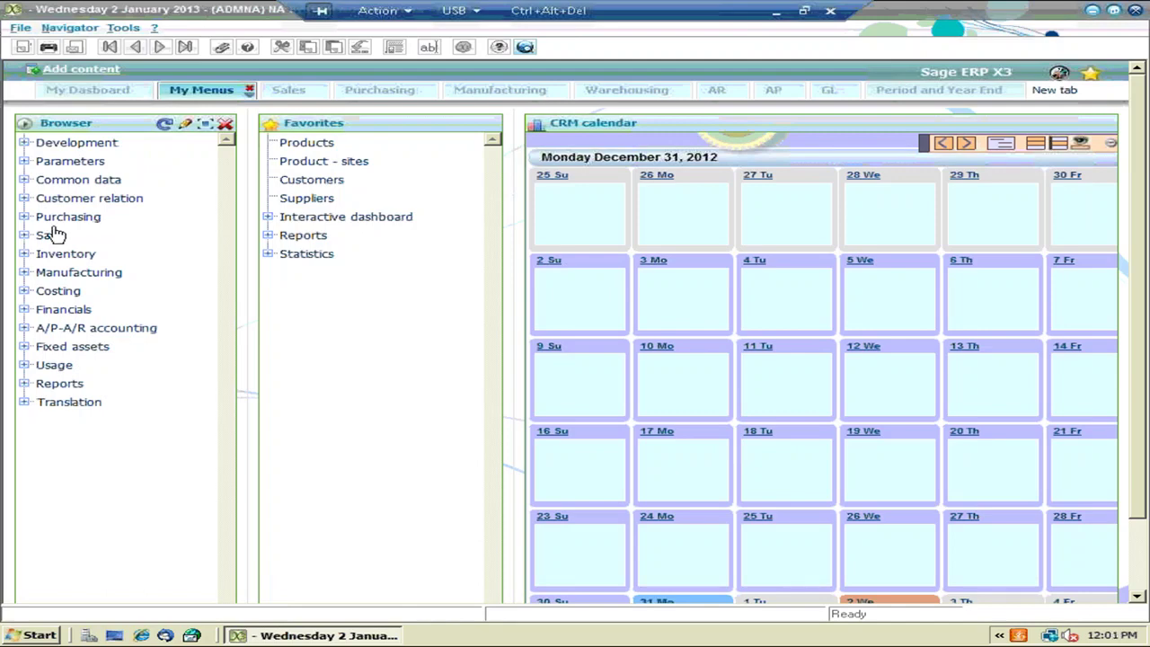
{"action": "left_click", "coordinate": [24, 328]}
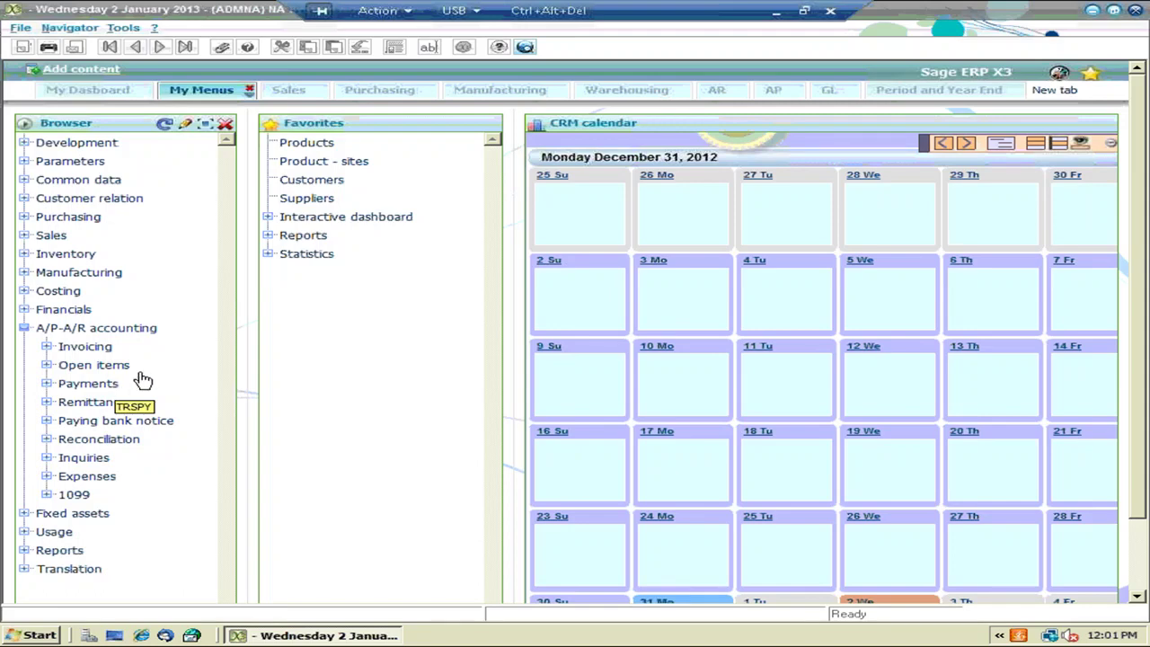
{"action": "left_click", "coordinate": [777, 13]}
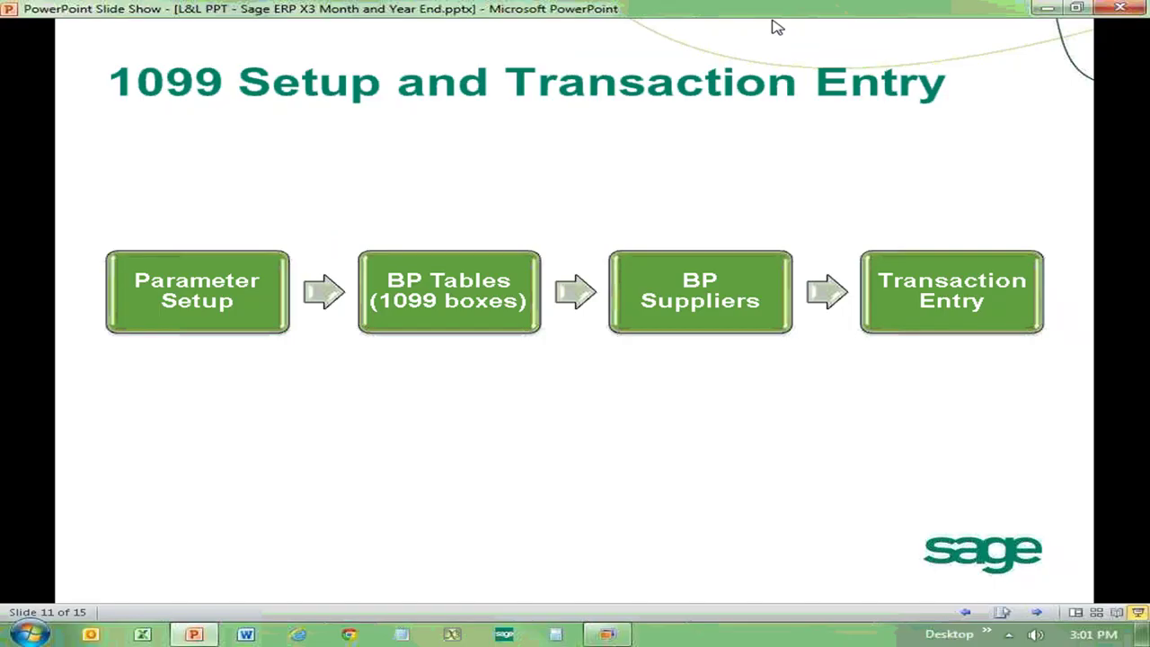
{"action": "left_click", "coordinate": [746, 550]}
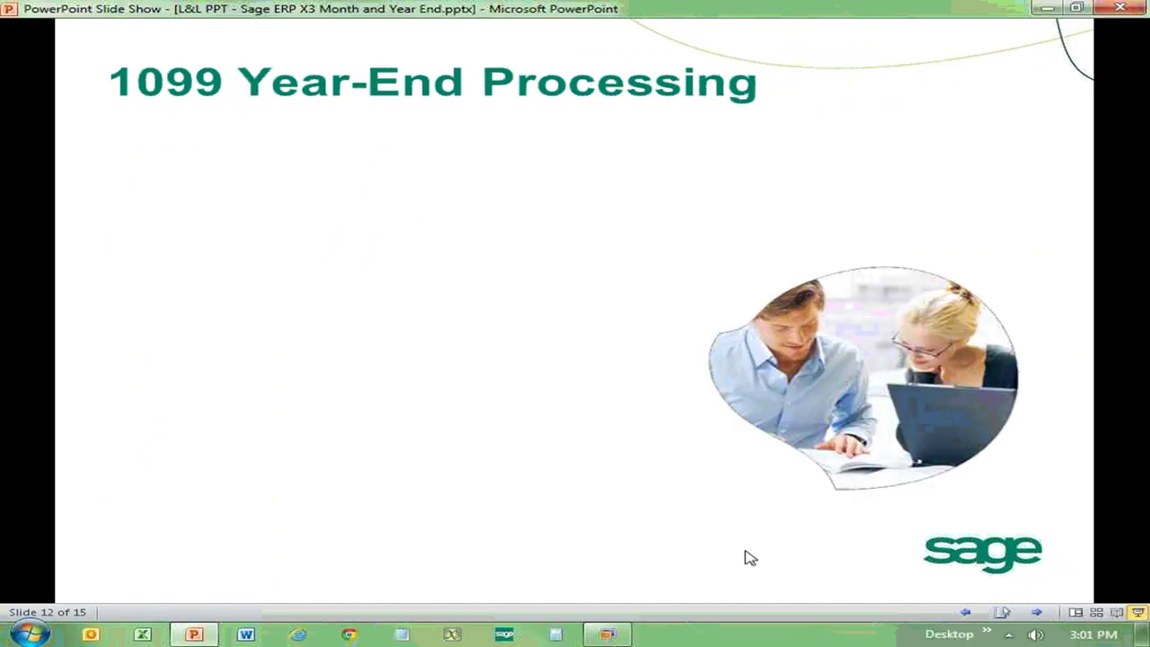
{"action": "left_click", "coordinate": [750, 558]}
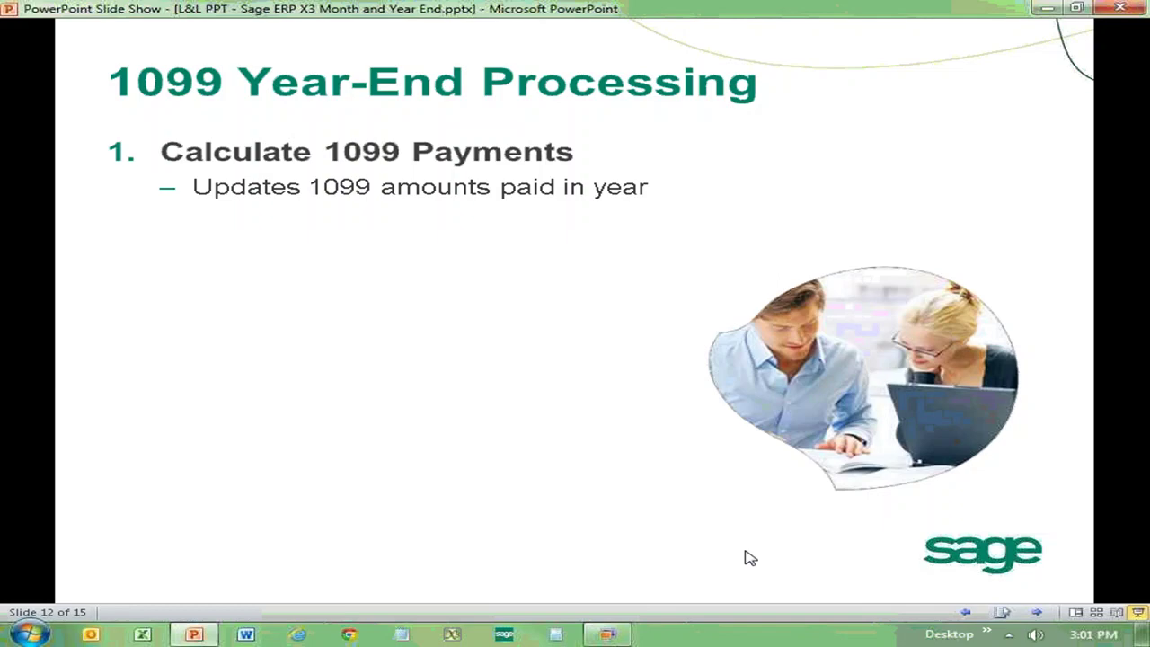
{"action": "left_click", "coordinate": [751, 558]}
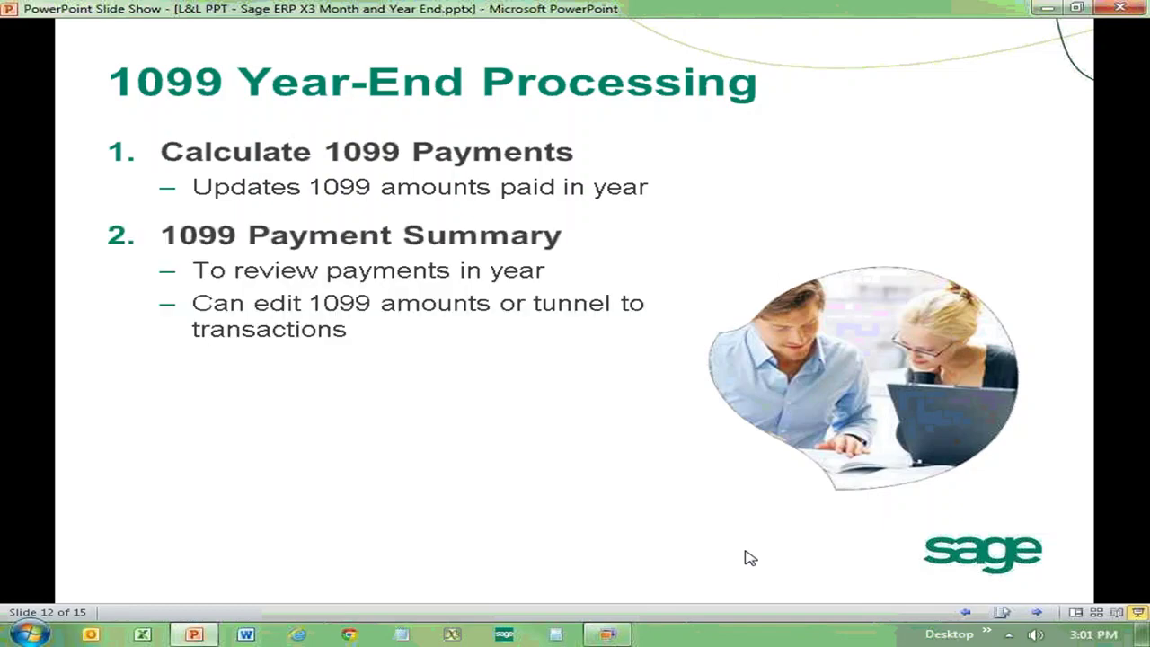
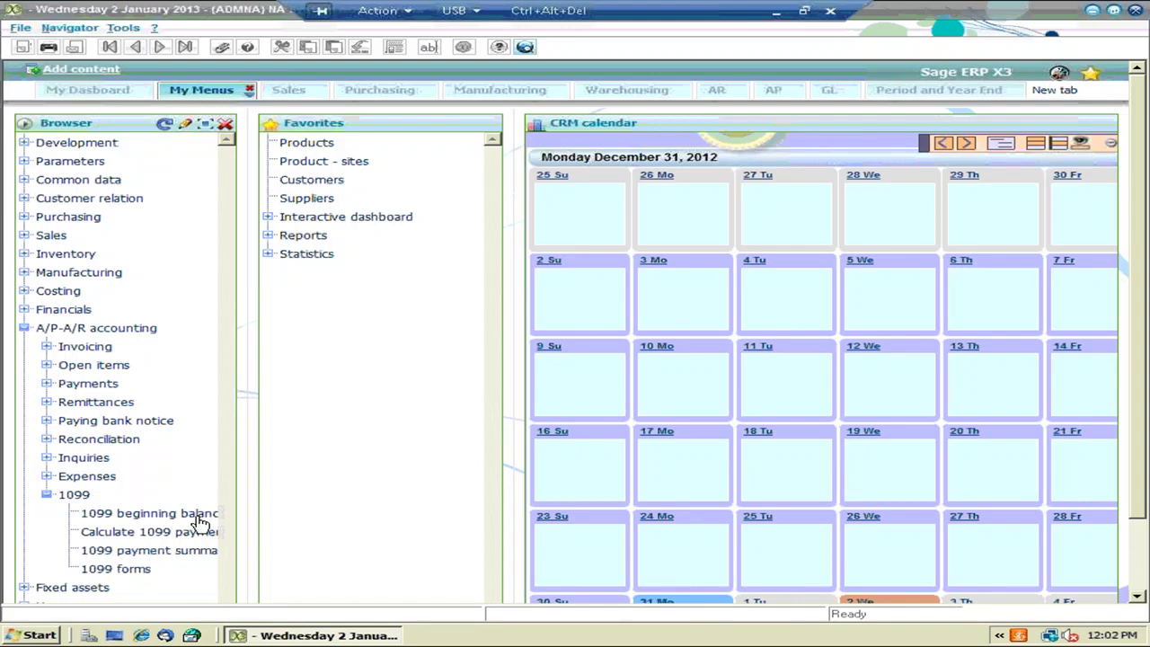
Open the 1099 beginning balance function, examine the 2012 ACS record for company 020, and close it
{"action": "left_click", "coordinate": [198, 518]}
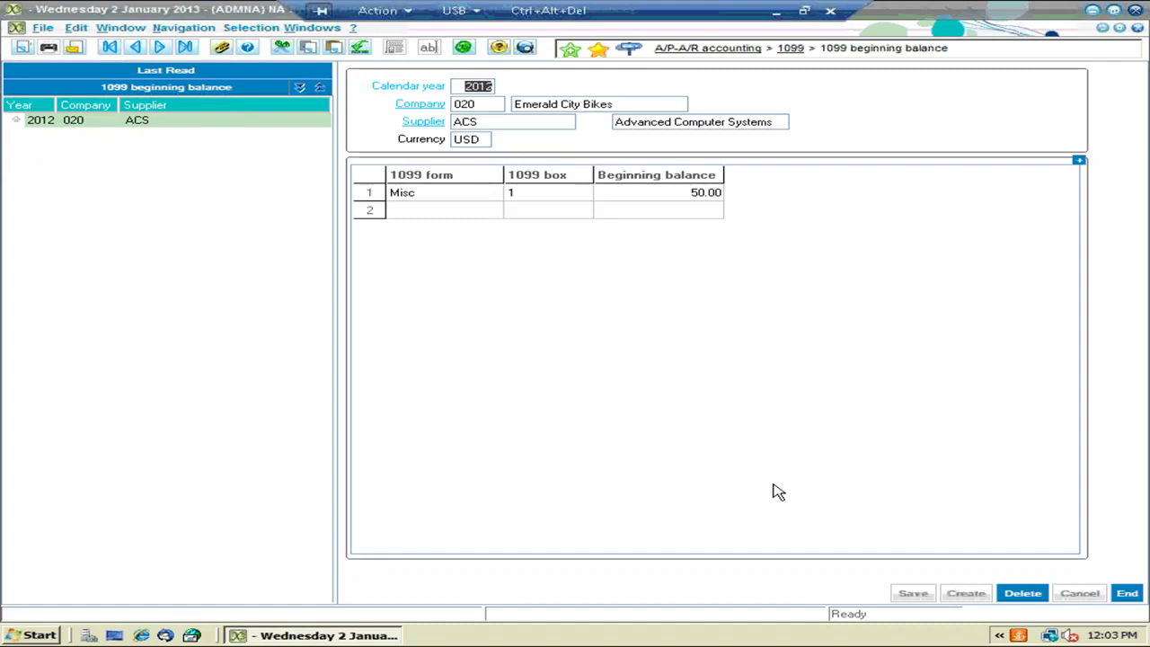
{"action": "left_click", "coordinate": [1127, 593]}
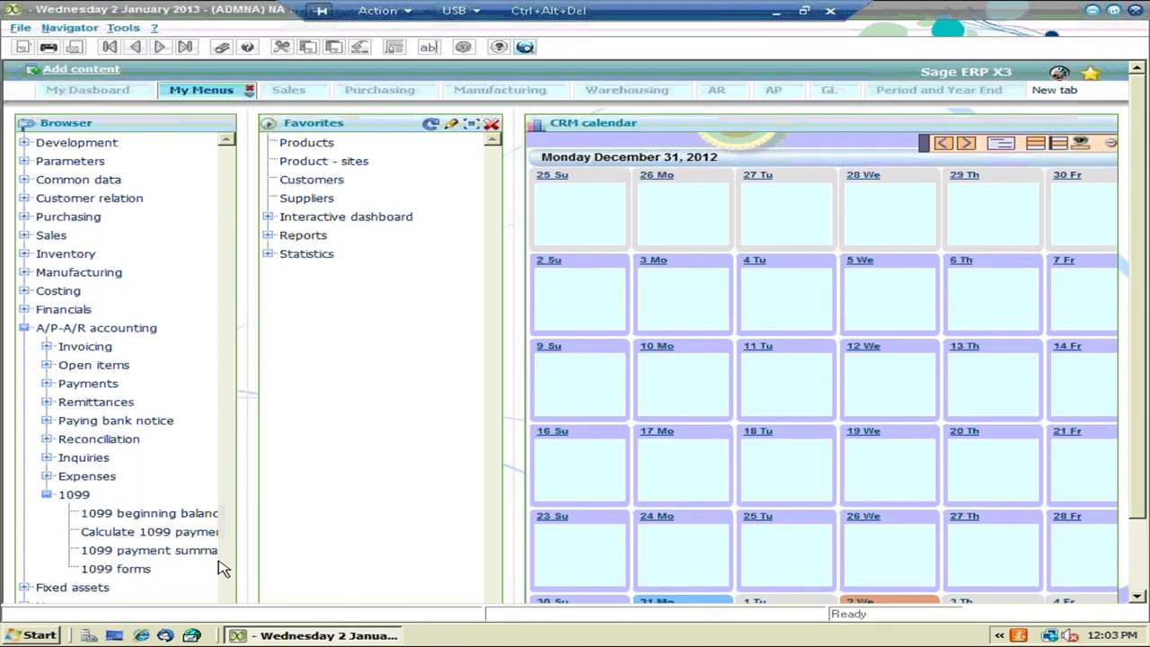
Calculate the 1099 payments for calendar year 2012 with the log enabled, review the log, and close it
{"action": "left_click", "coordinate": [171, 540]}
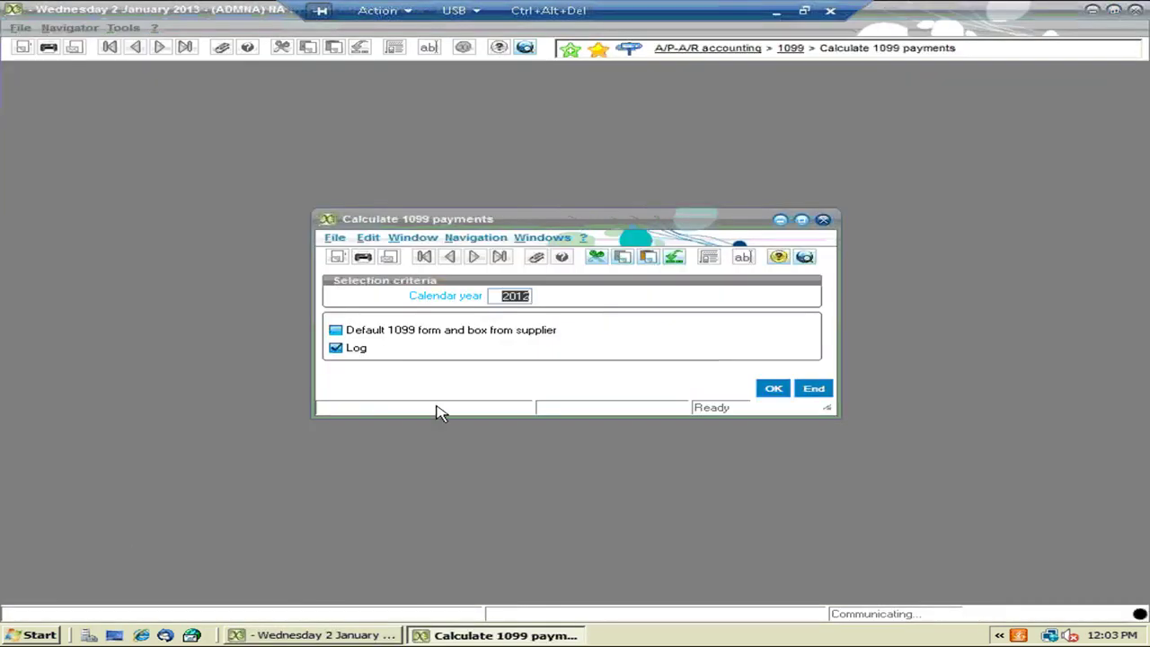
{"action": "left_click", "coordinate": [773, 390]}
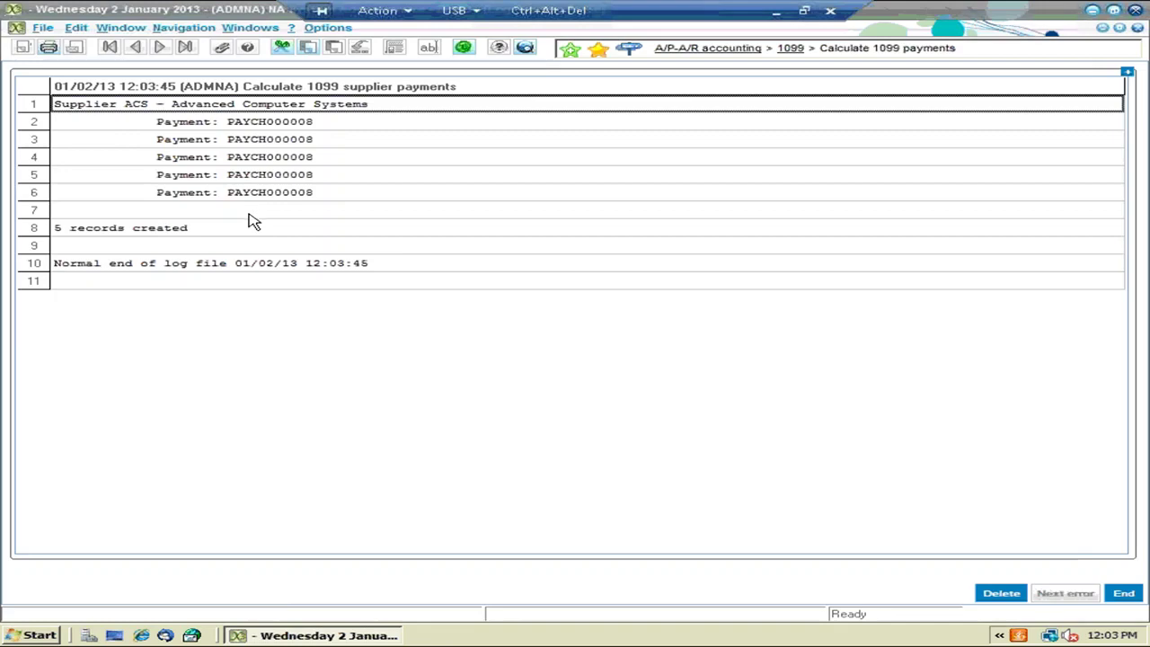
{"action": "left_click", "coordinate": [1124, 593]}
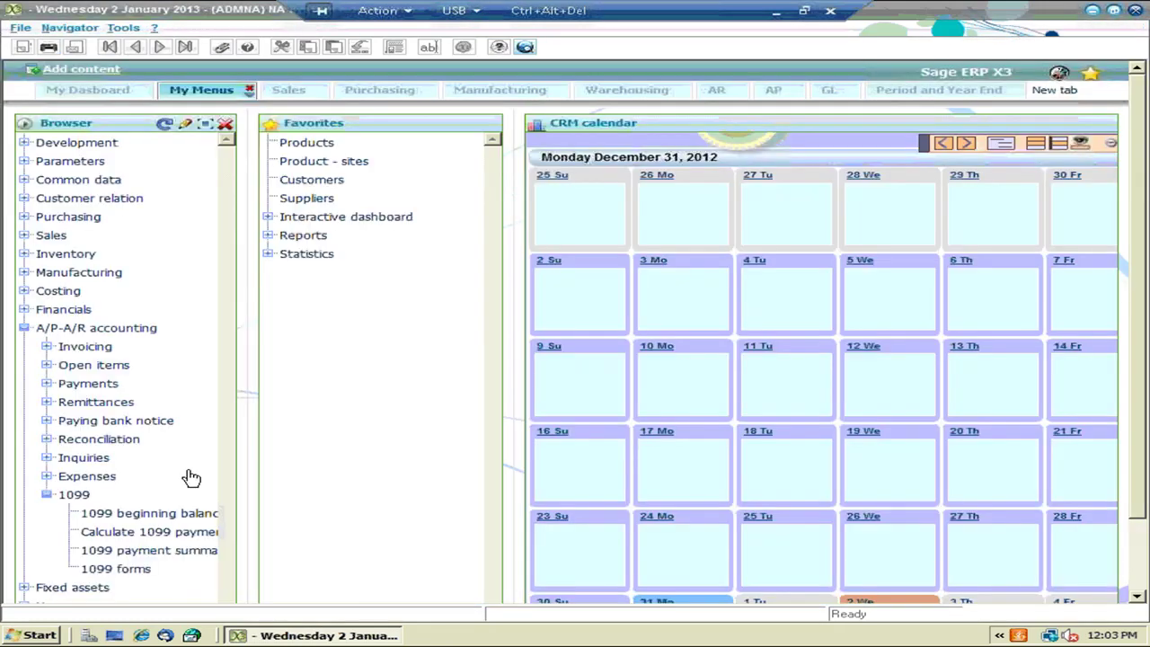
Open the 1099 payment summary for calendar year 2012 and restrict it to company 020
{"action": "left_click", "coordinate": [160, 556]}
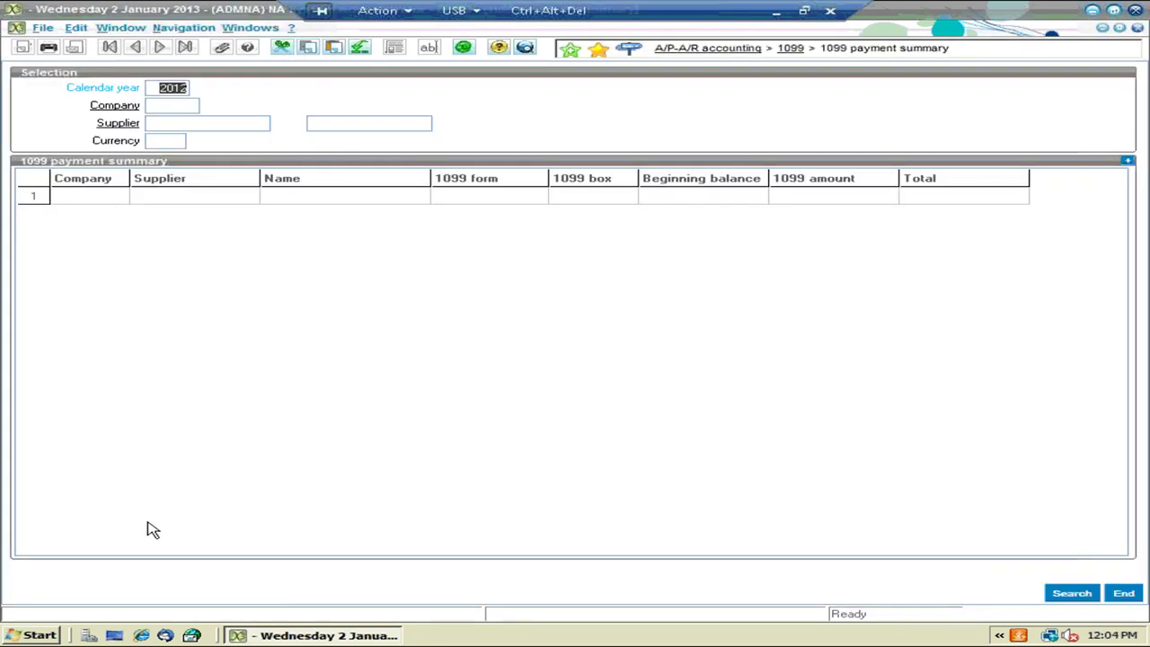
{"action": "key", "text": "Tab"}
{"action": "type", "text": "020"}
{"action": "key", "text": "Tab"}
{"action": "type", "text": "AS"}
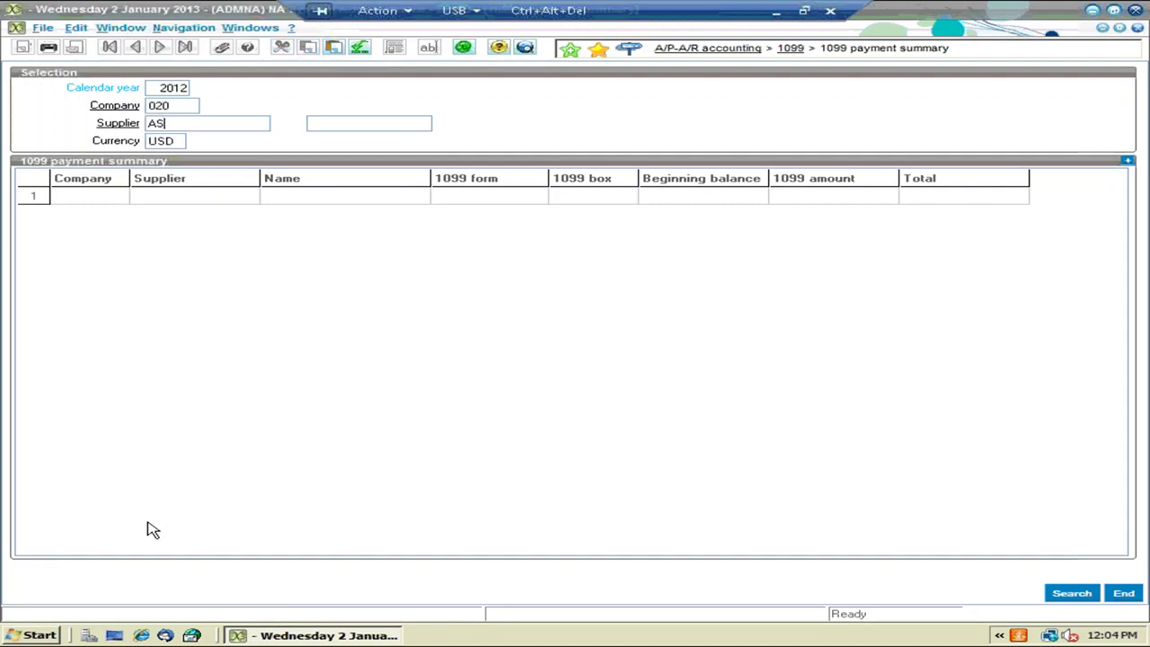
{"action": "type", "text": "C"}
{"action": "key", "text": "Tab"}
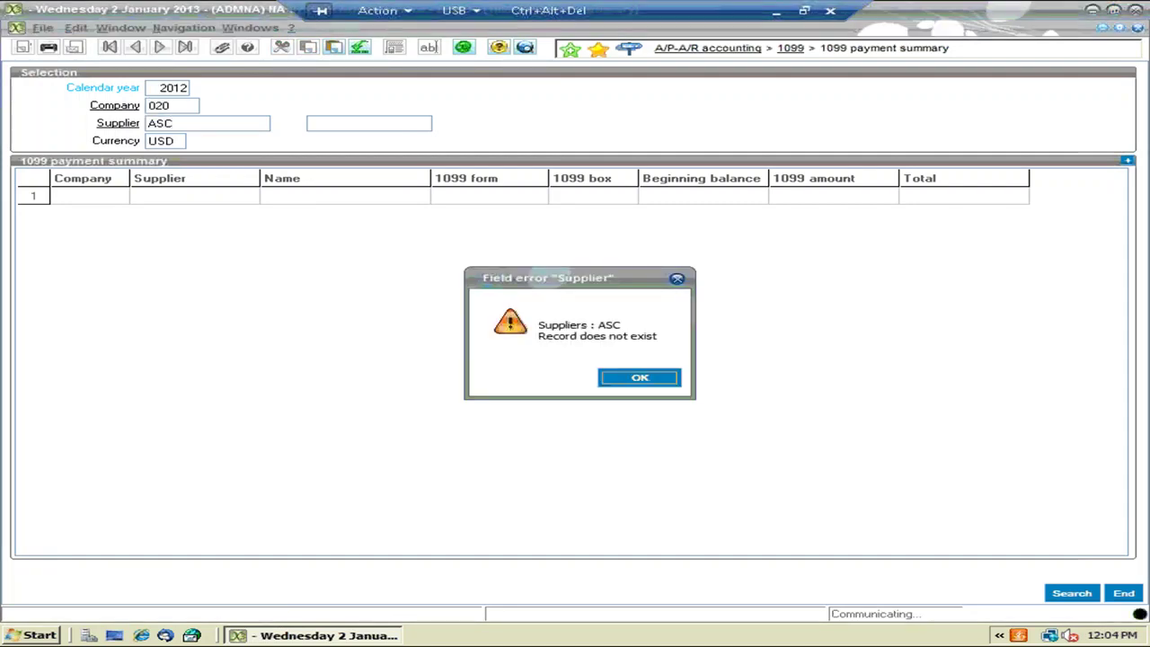
{"action": "left_click", "coordinate": [638, 378]}
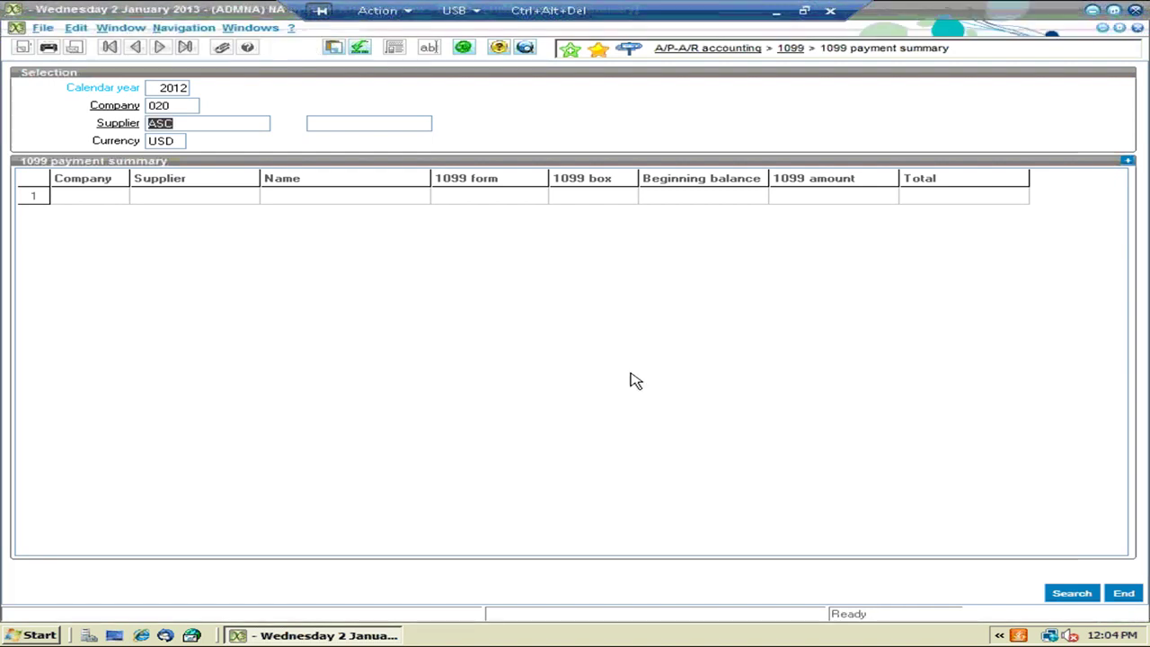
{"action": "key", "text": "BackSpace"}
Pick supplier ACS from the supplier lookup and run the 1099 payment summary search
{"action": "type", "text": "A"}
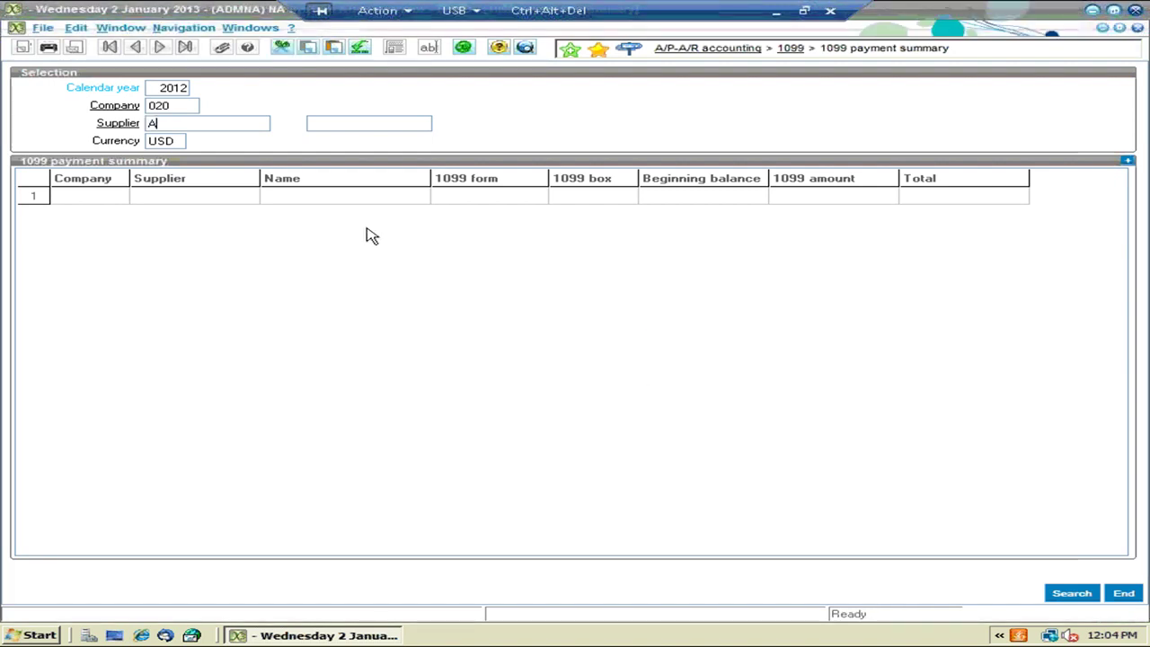
{"action": "key", "text": "F2"}
{"action": "double_click", "coordinate": [290, 200]}
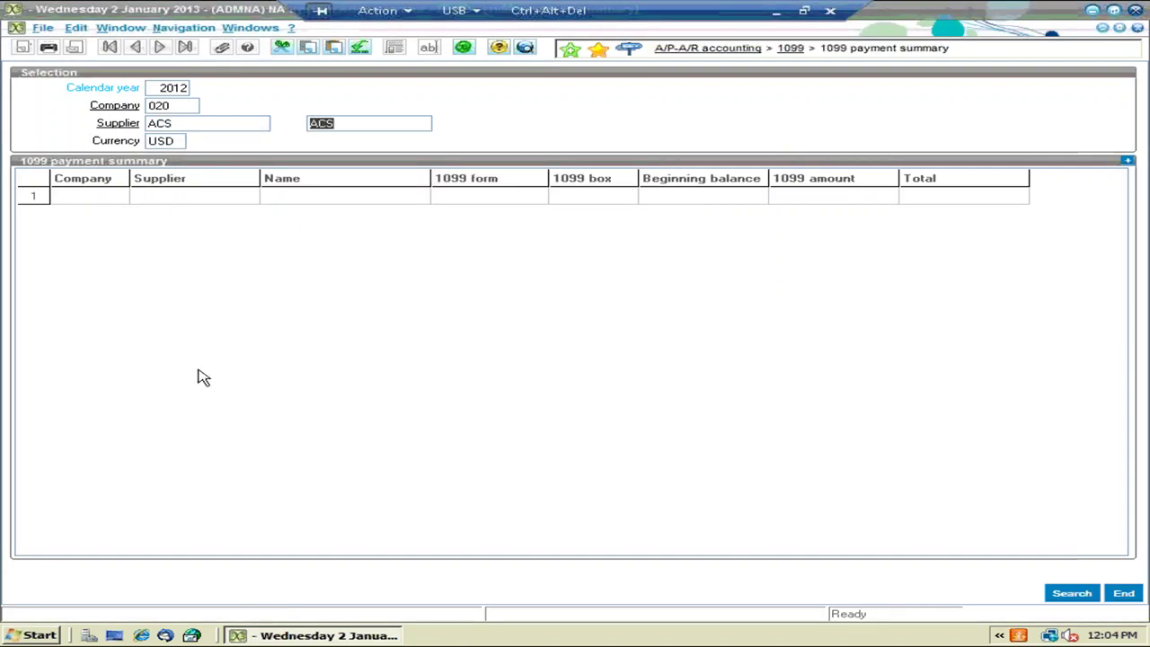
{"action": "left_click", "coordinate": [1073, 593]}
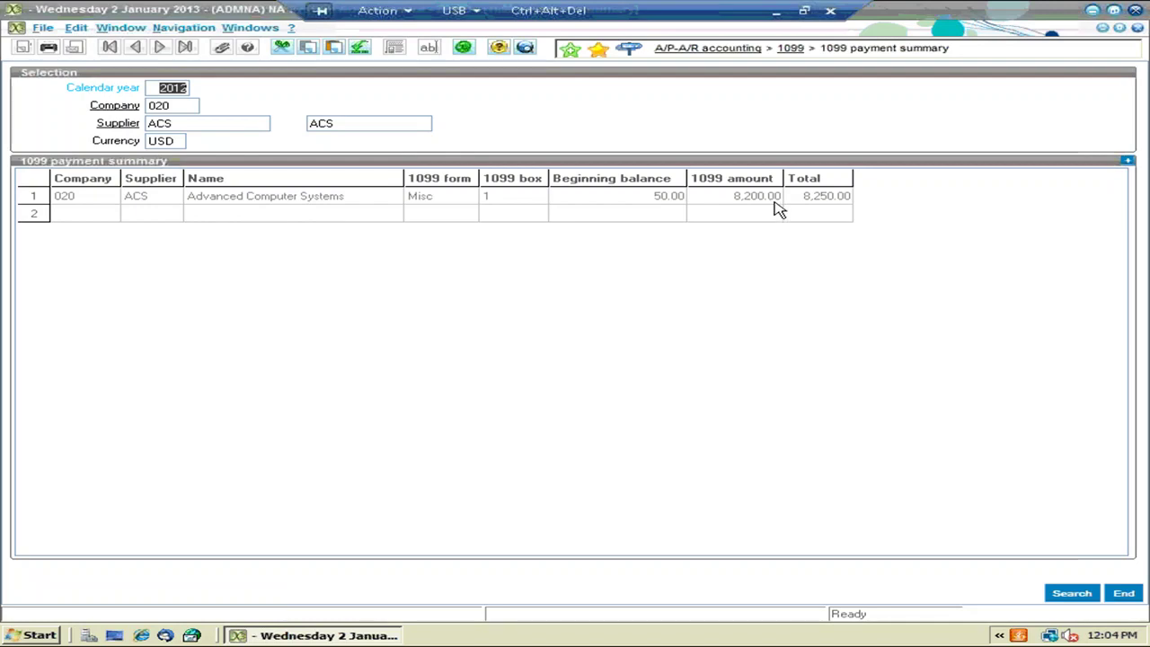
Open the editable 1099 data of the ACS summary line and check the 1099 amounts of its first four payments
{"action": "left_click", "coordinate": [37, 198]}
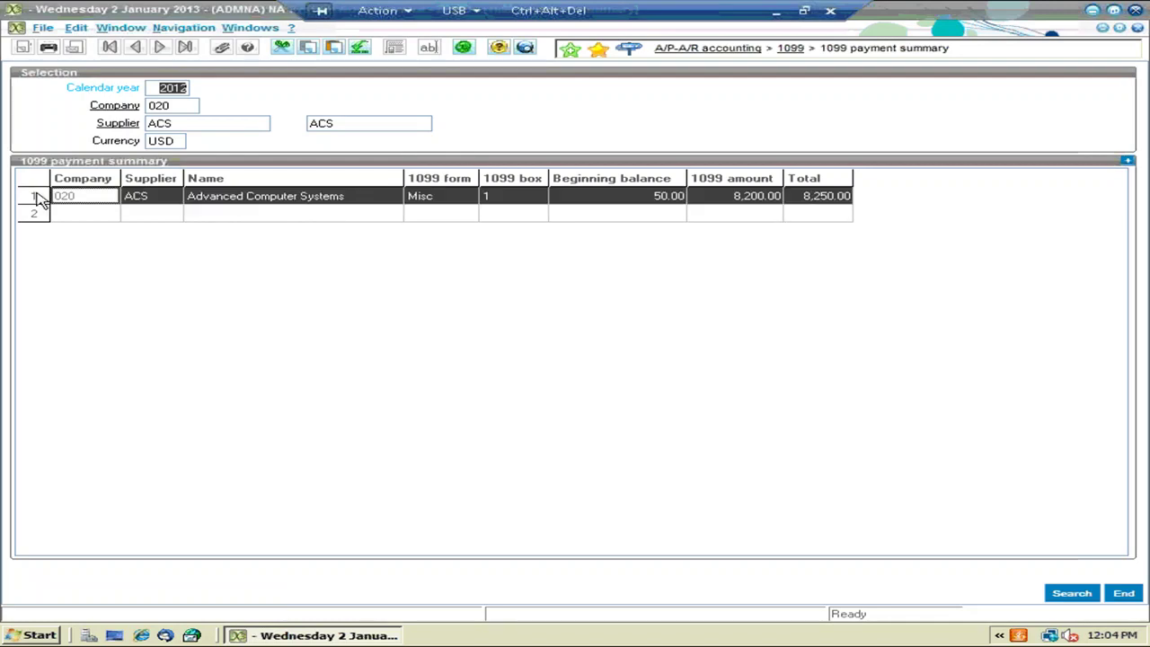
{"action": "right_click", "coordinate": [37, 198]}
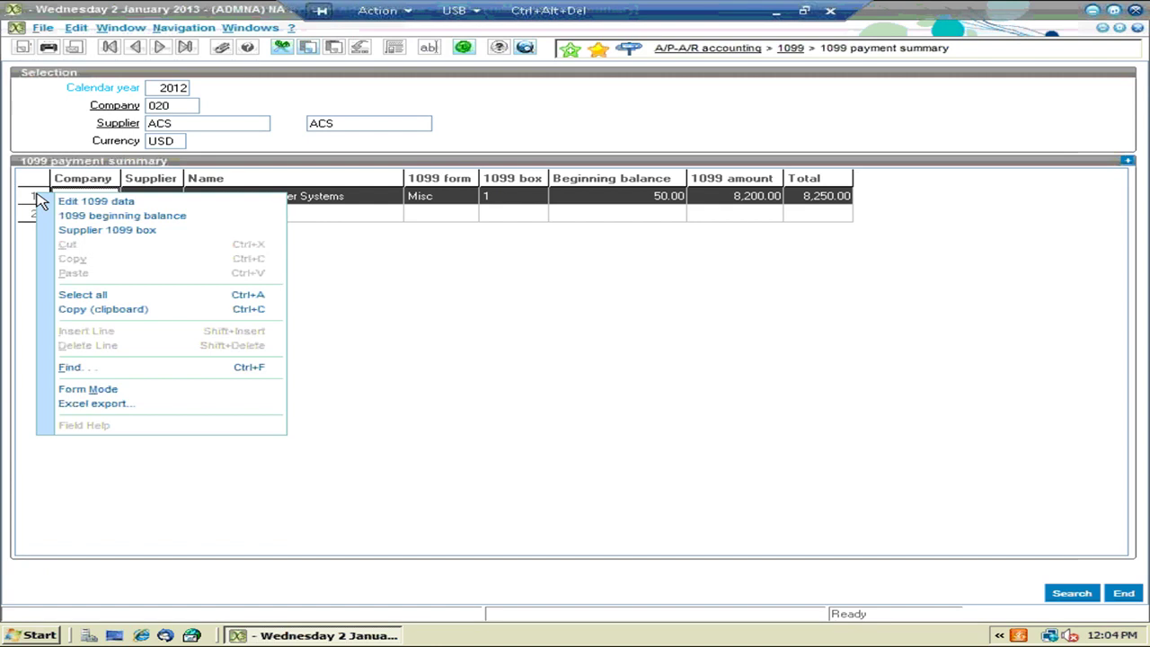
{"action": "left_click", "coordinate": [121, 214]}
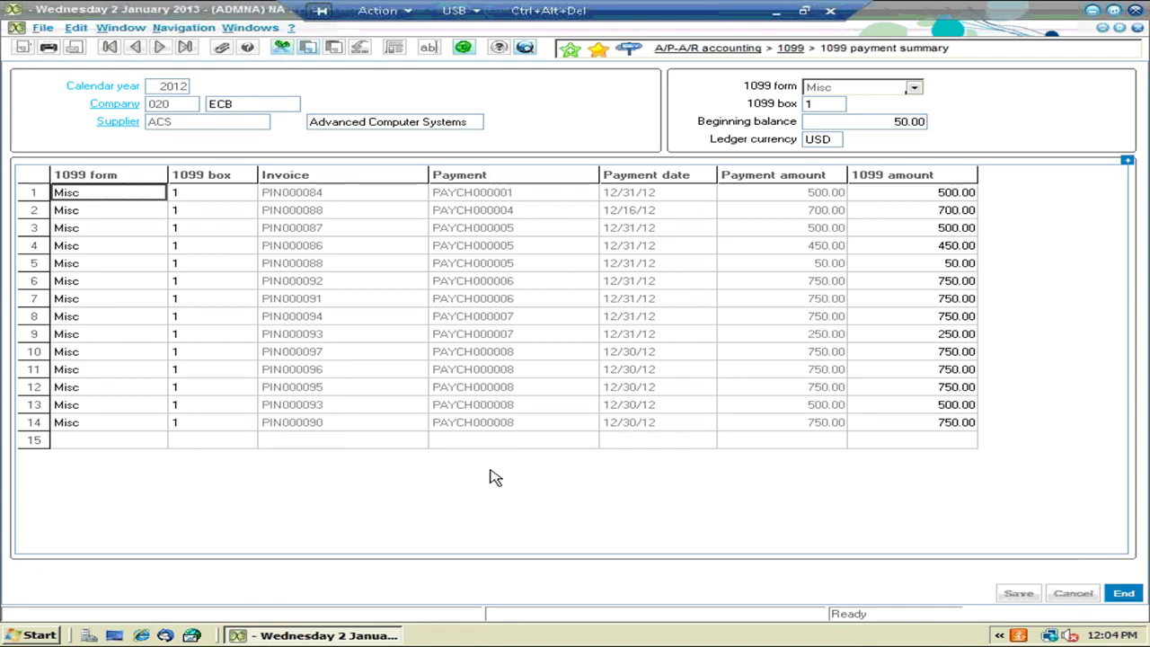
{"action": "left_click", "coordinate": [968, 198]}
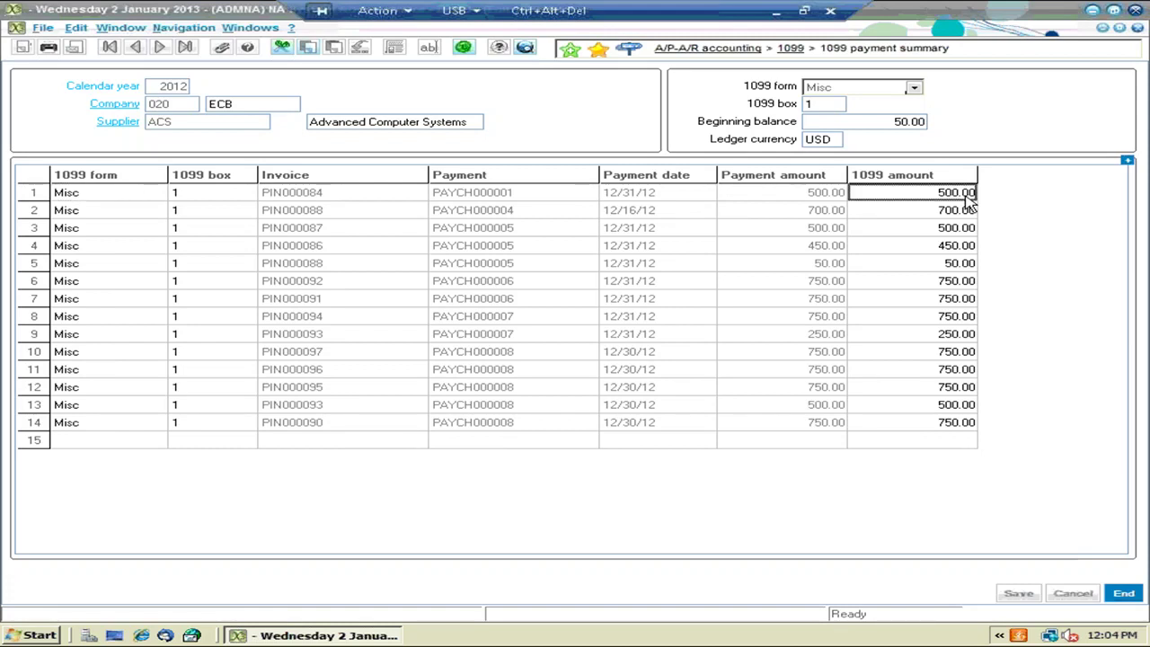
{"action": "left_click", "coordinate": [968, 212]}
{"action": "left_click", "coordinate": [968, 231]}
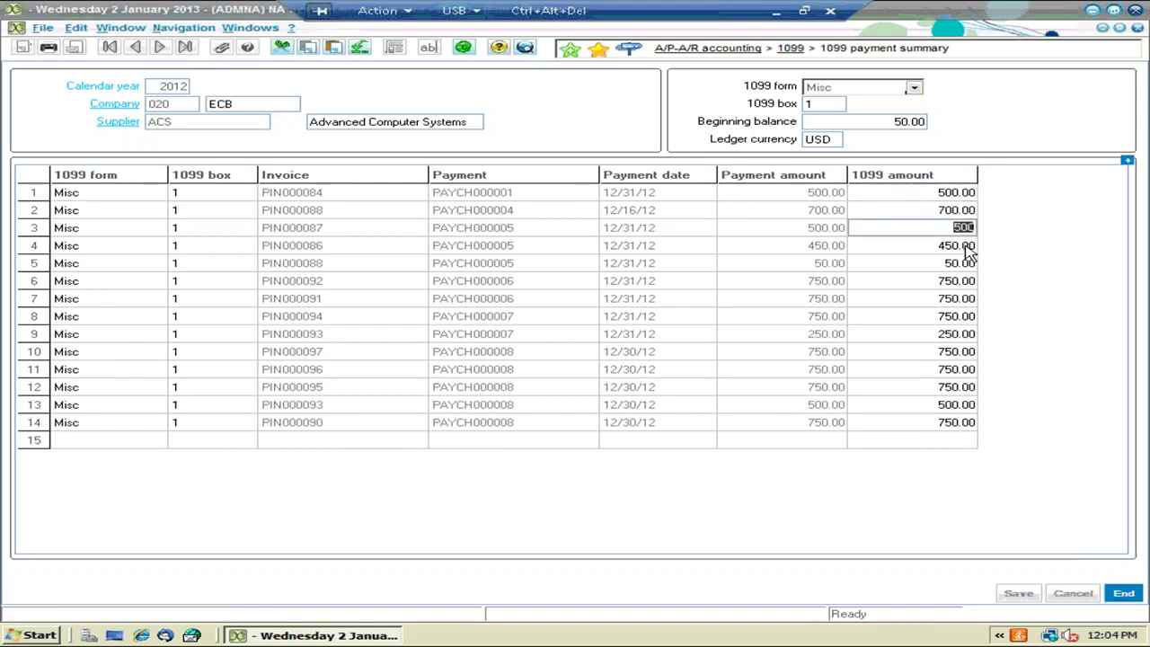
{"action": "left_click", "coordinate": [967, 246]}
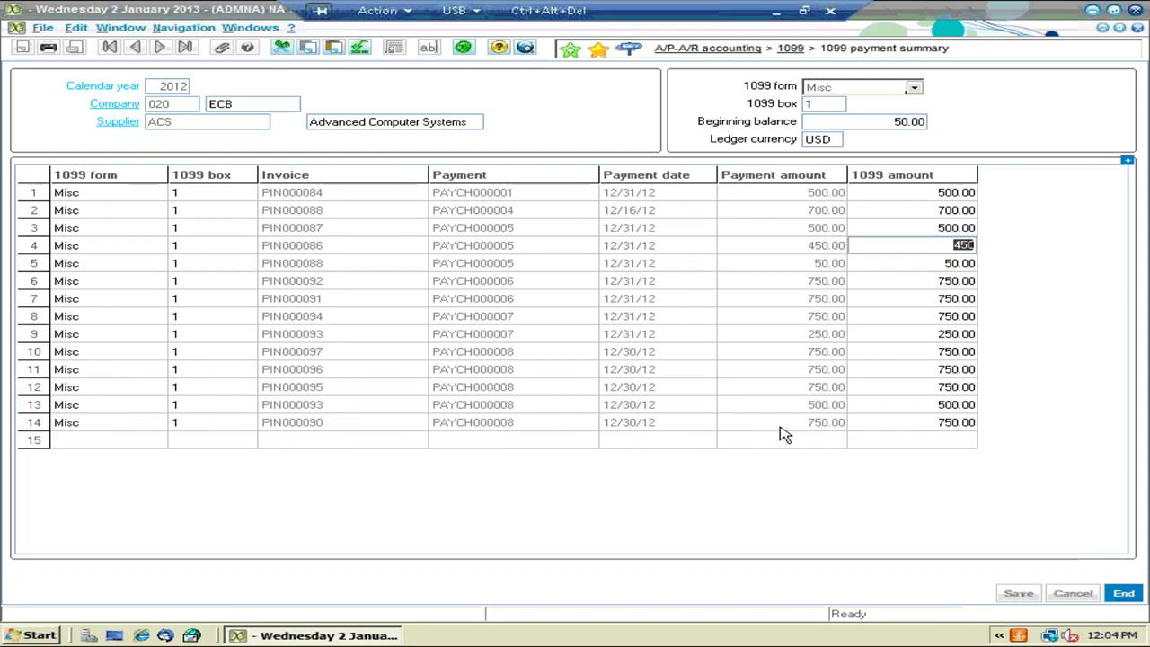
Check the payment and invoice links offered for the first payment line, and close the 1099 data and the payment summary
{"action": "left_click", "coordinate": [33, 195]}
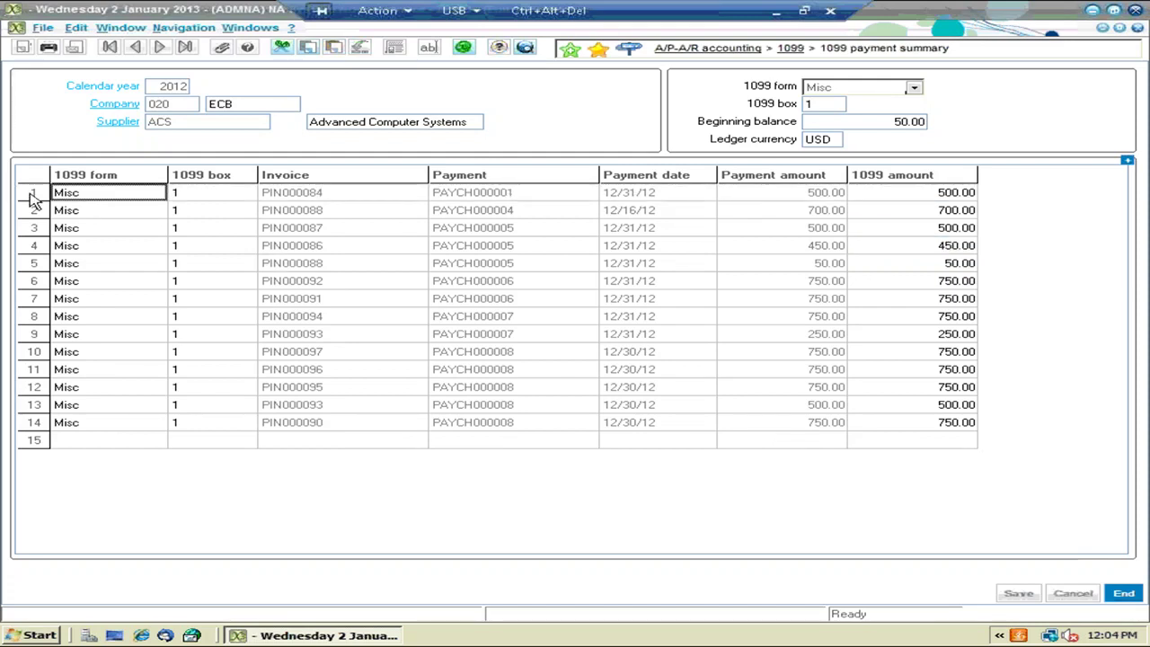
{"action": "right_click", "coordinate": [31, 198]}
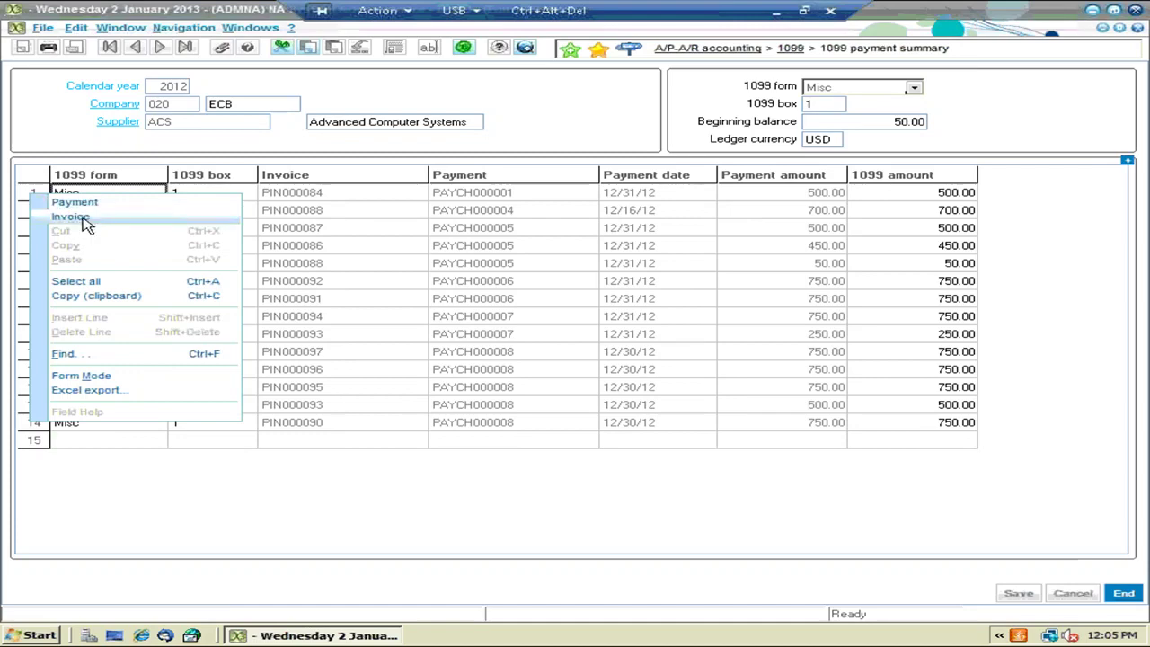
{"action": "left_click", "coordinate": [30, 194]}
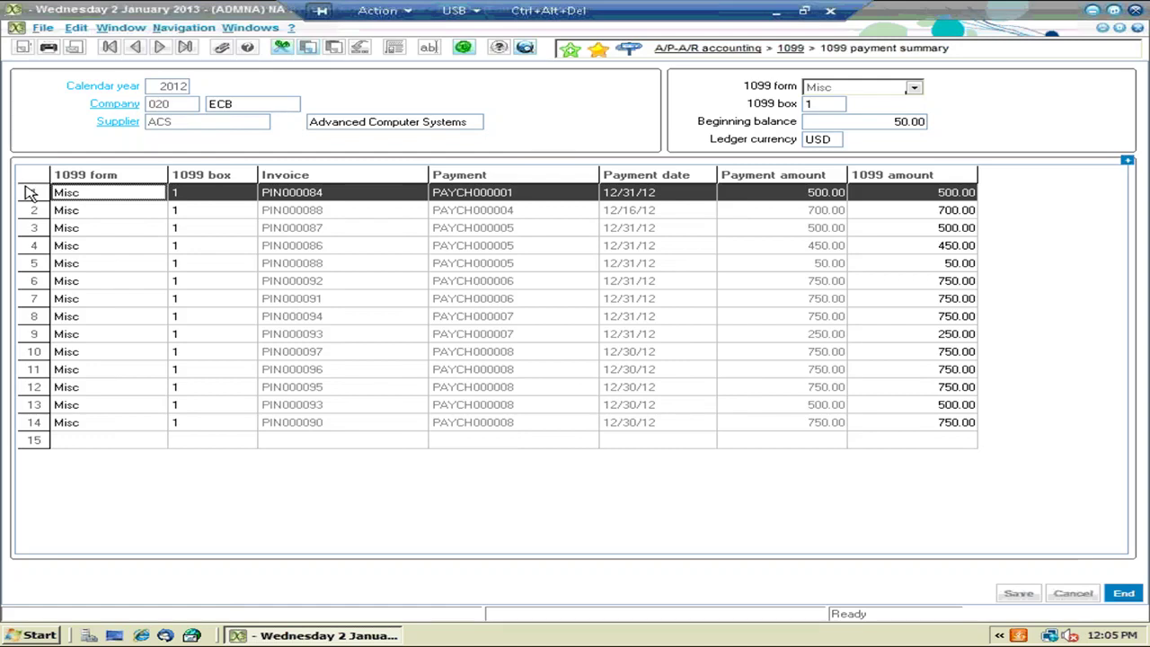
{"action": "left_click", "coordinate": [1128, 596]}
{"action": "left_click", "coordinate": [1124, 592]}
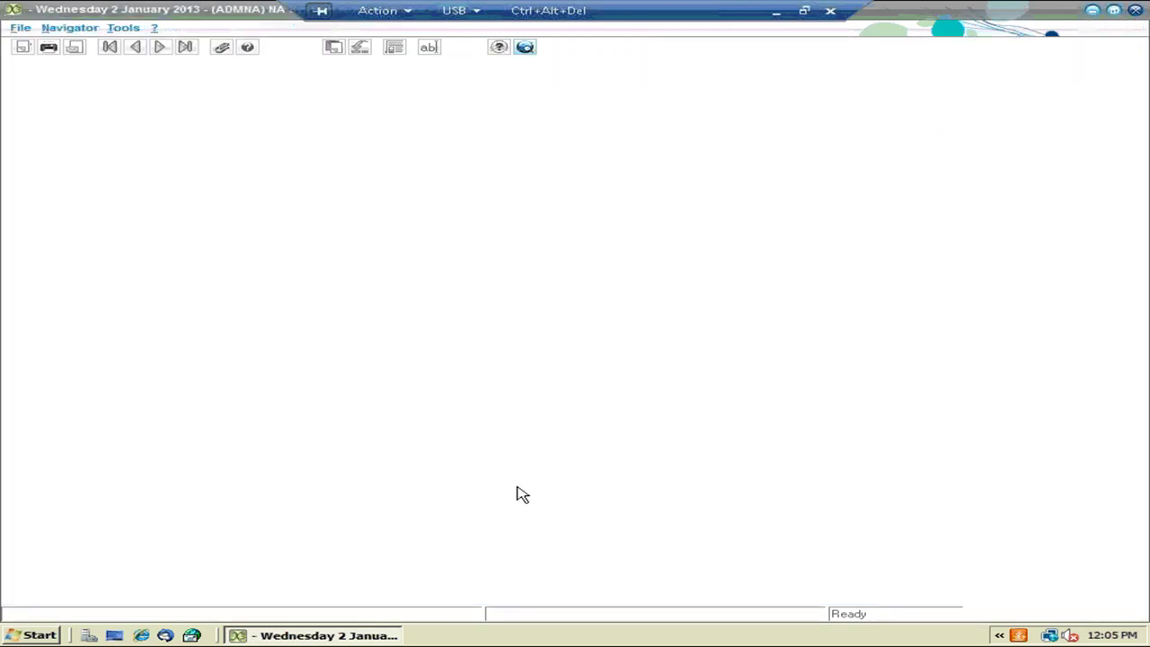
Open the 1099 forms function for company 020, look over its company information and generation and printing options, and close it
{"action": "left_click", "coordinate": [130, 573]}
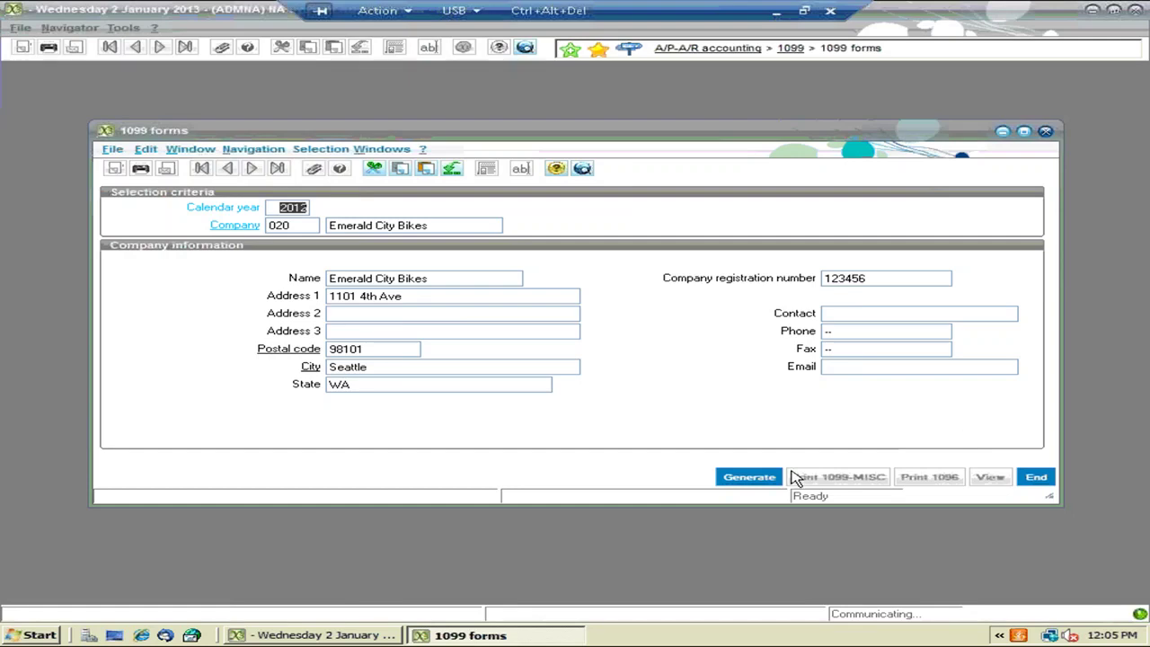
{"action": "left_click", "coordinate": [1038, 479]}
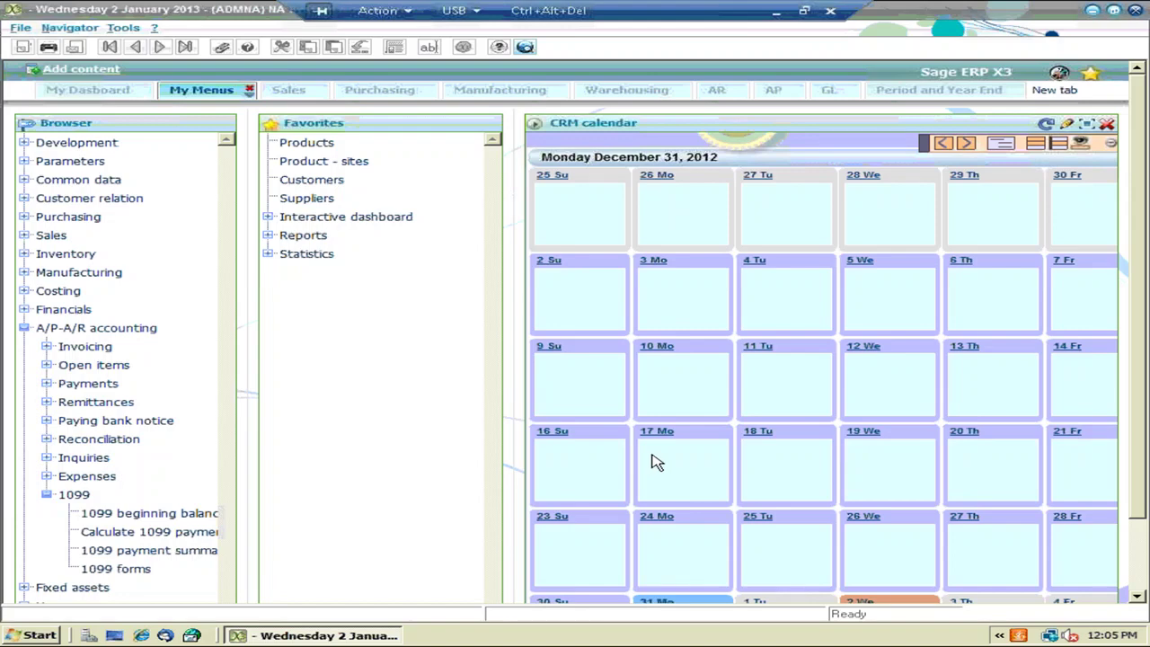
{"action": "left_click", "coordinate": [778, 11]}
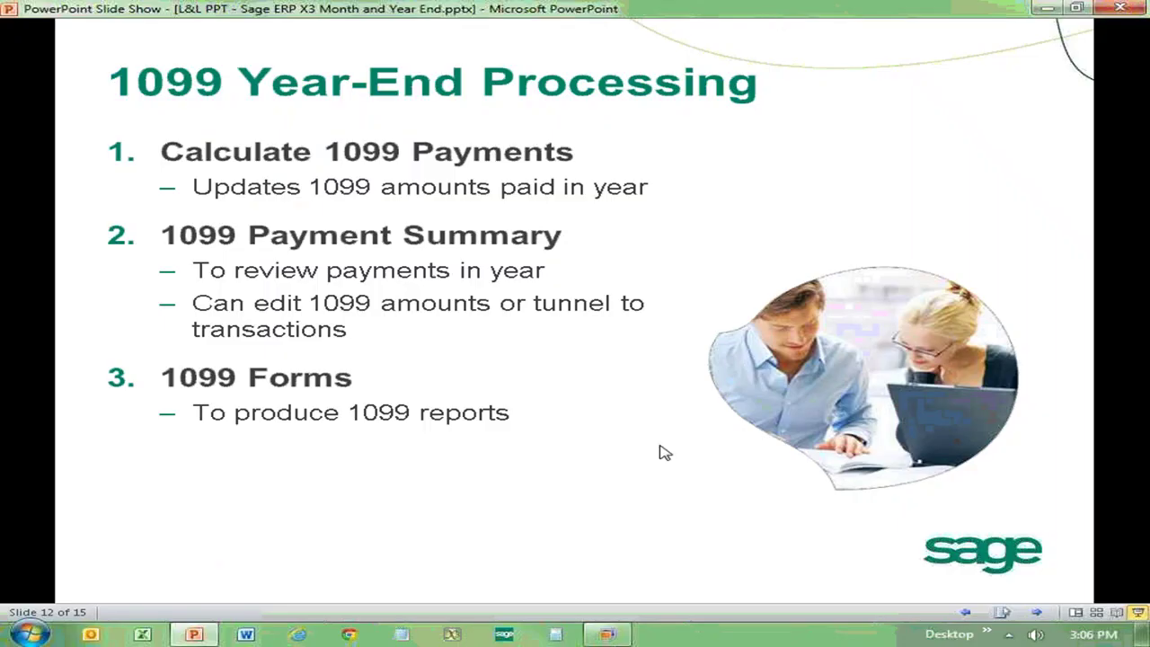